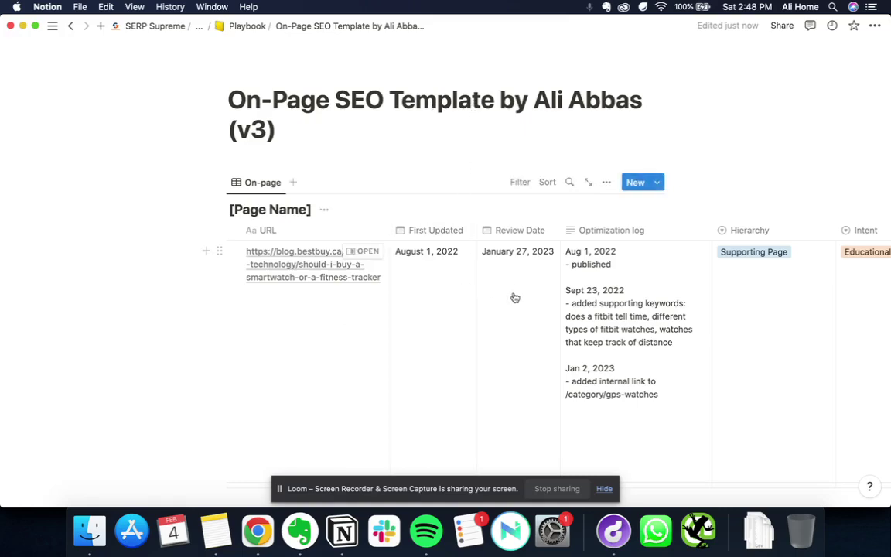
- Look through the on-page SEO template down to its lists of other key checks and best tools
scroll(511, 294, down, 12)
scroll(514, 298, down, 10)
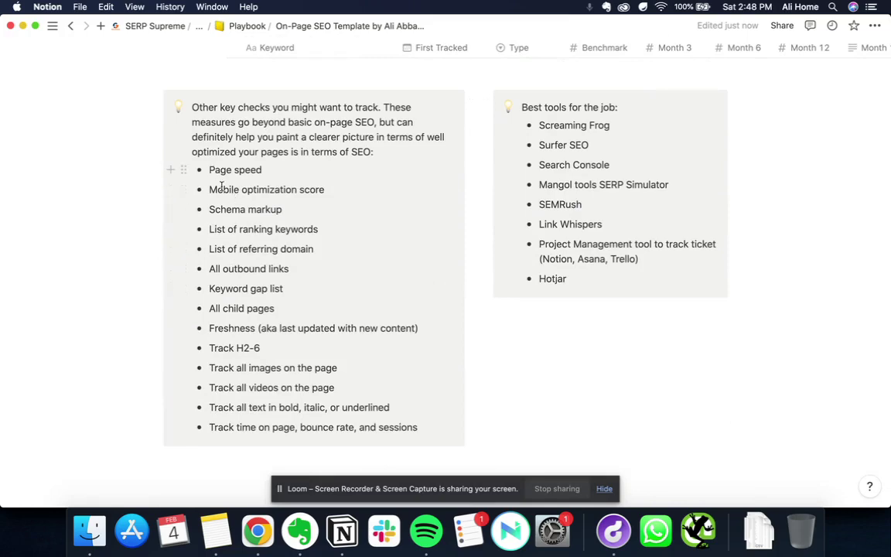
scroll(379, 338, up, 3)
scroll(378, 338, up, 15)
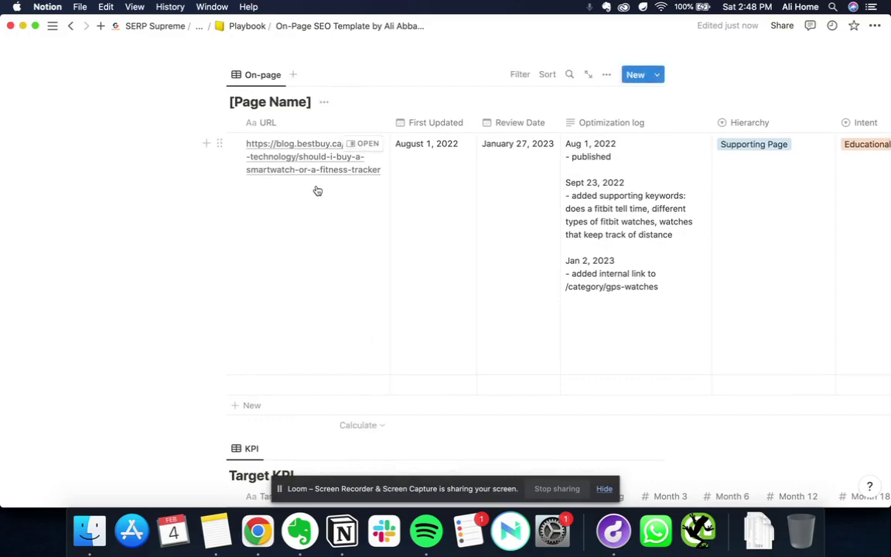
- Switch to the Best Buy blog article in Chrome and view its introduction on smartwatches and fitness trackers
key(ctrl+Up)
click(311, 308)
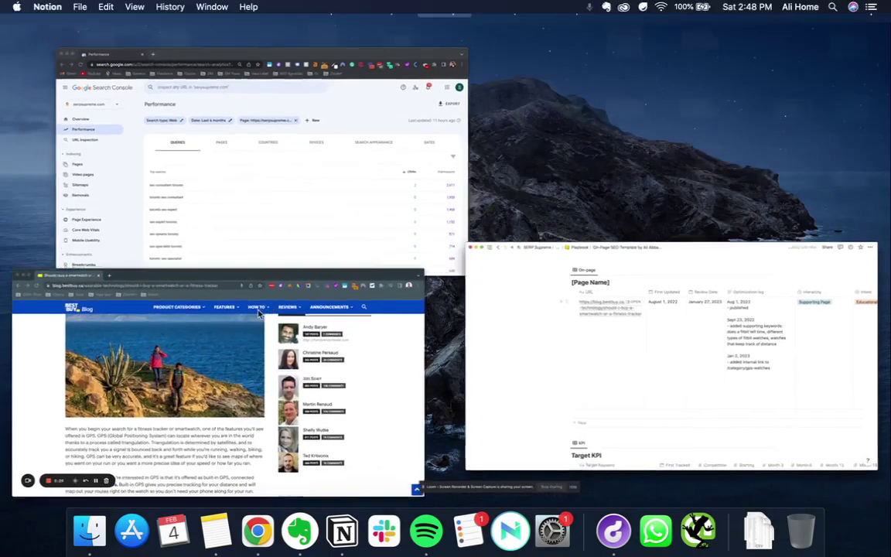
scroll(327, 286, up, 2)
scroll(326, 288, up, 5)
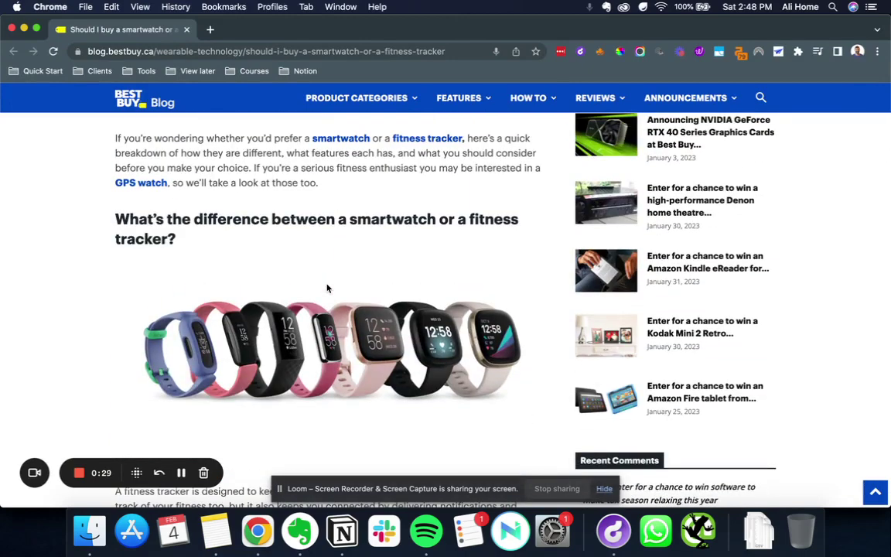
scroll(327, 288, up, 2)
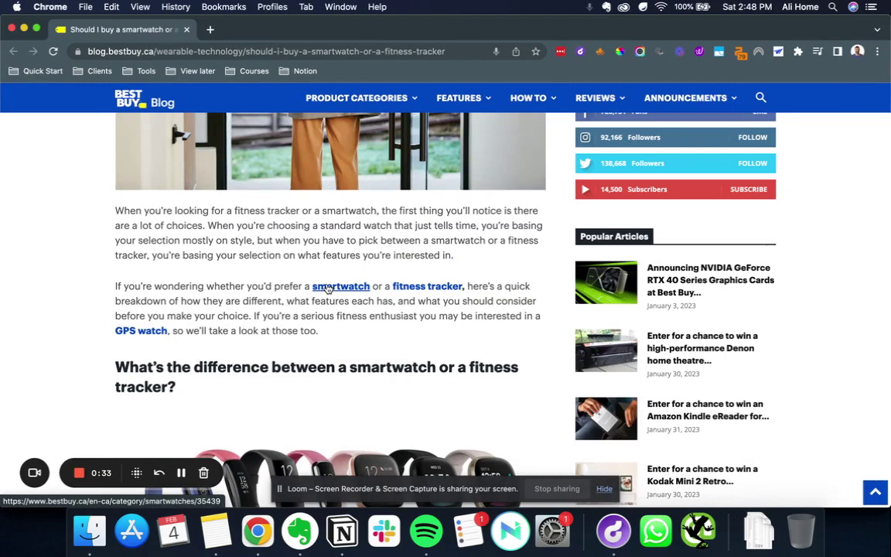
- Return to the Notion template and review its on-page, Target KPI and Target + Support Keyword Position tables
key(ctrl+Up)
click(601, 360)
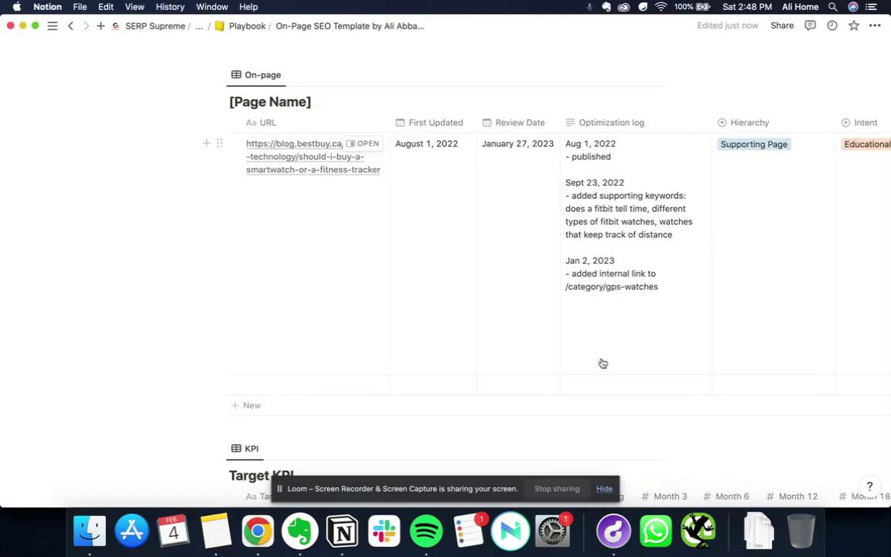
scroll(479, 263, up, 2)
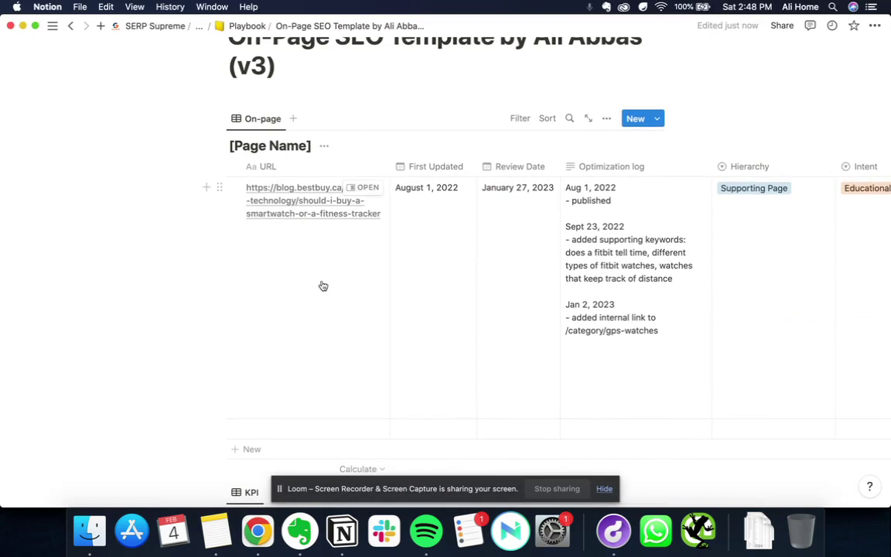
scroll(322, 286, up, 2)
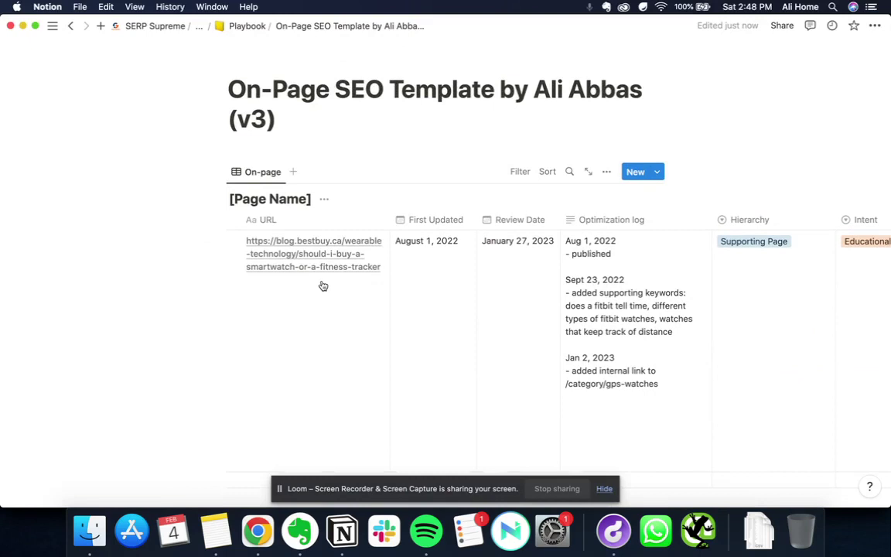
scroll(325, 332, down, 3)
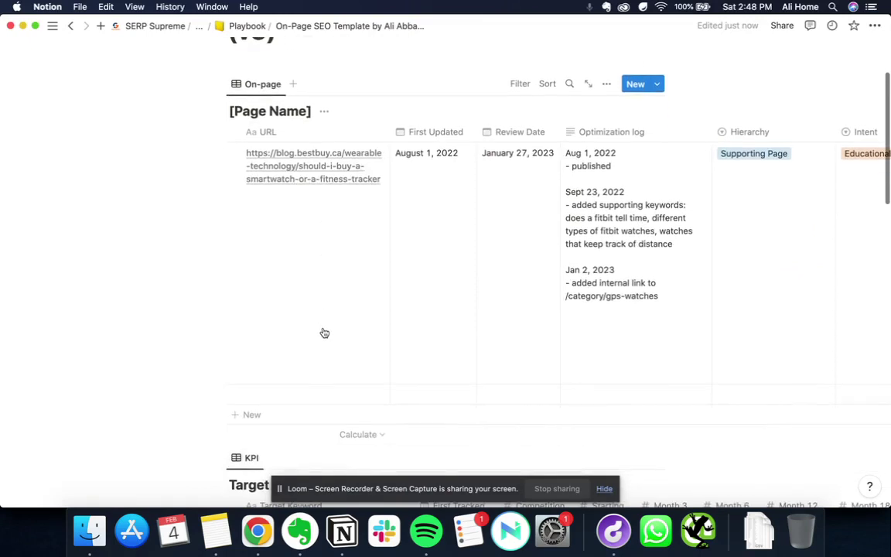
scroll(356, 267, down, 8)
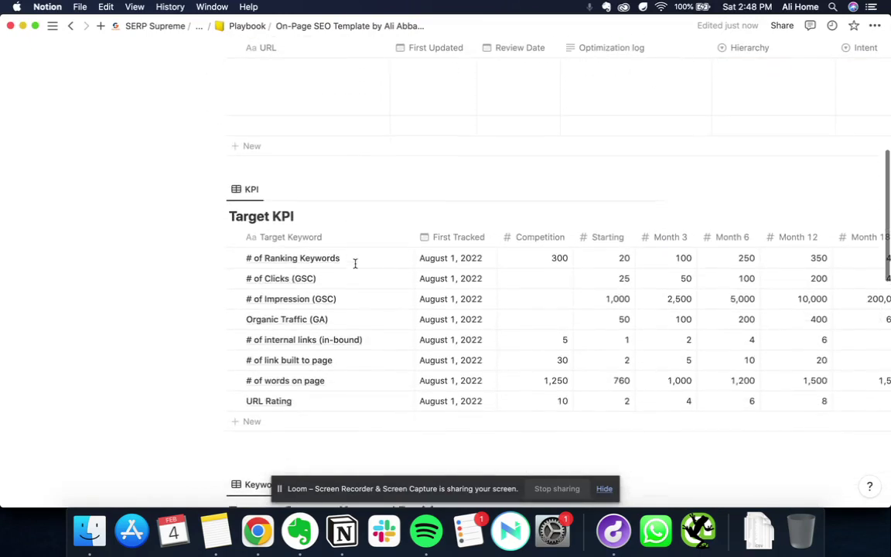
scroll(356, 268, down, 10)
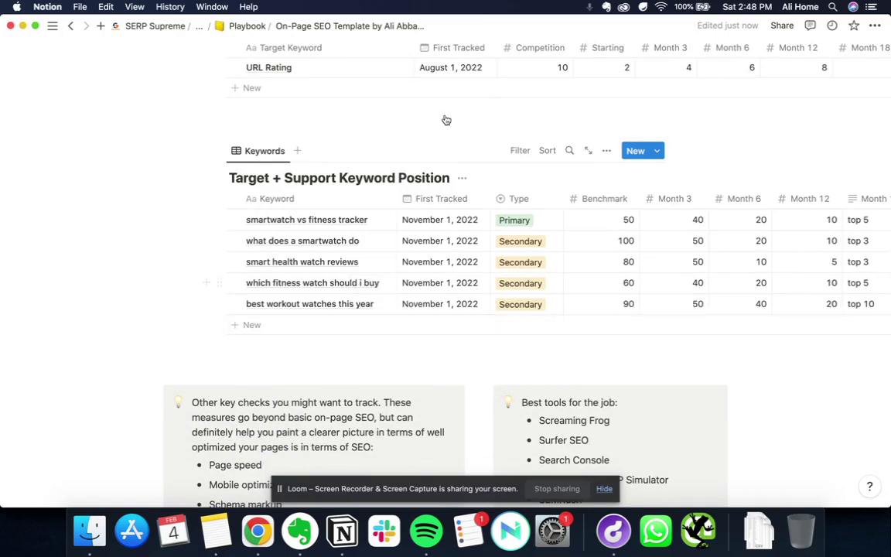
scroll(446, 120, up, 15)
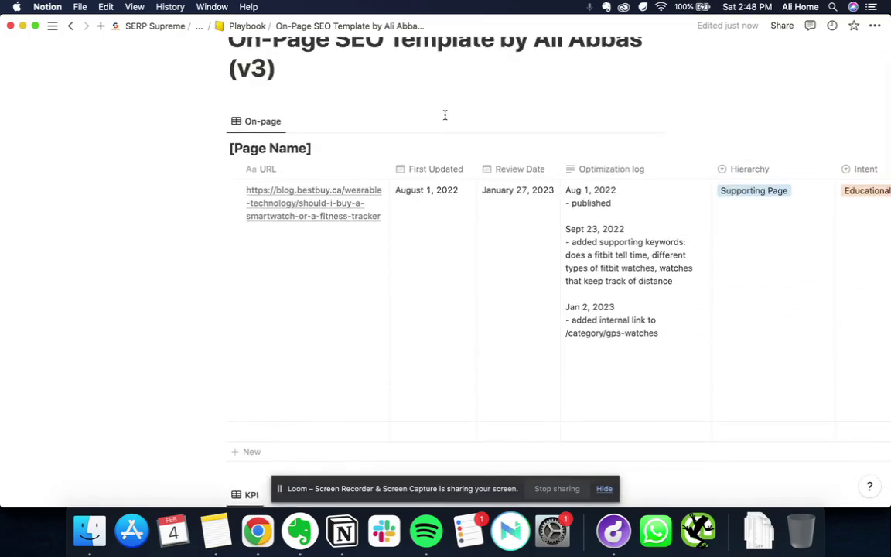
scroll(354, 178, up, 2)
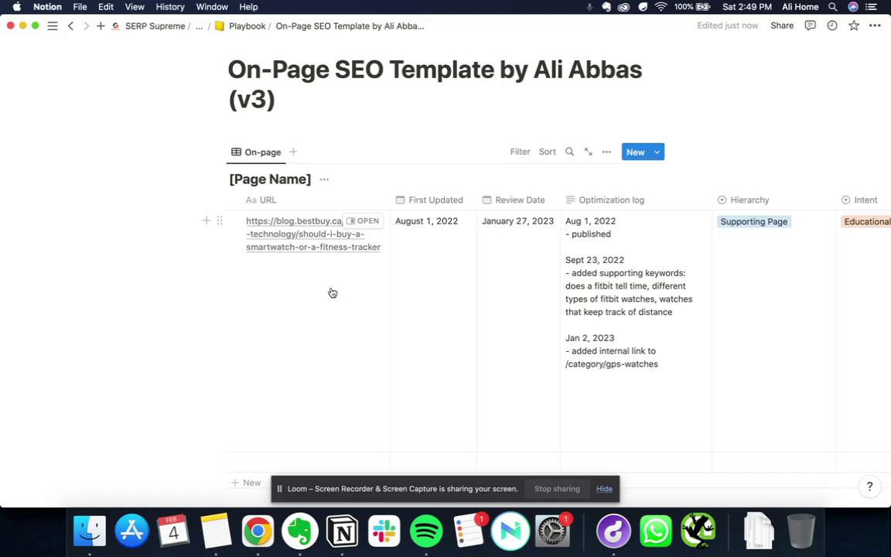
scroll(333, 293, down, 20)
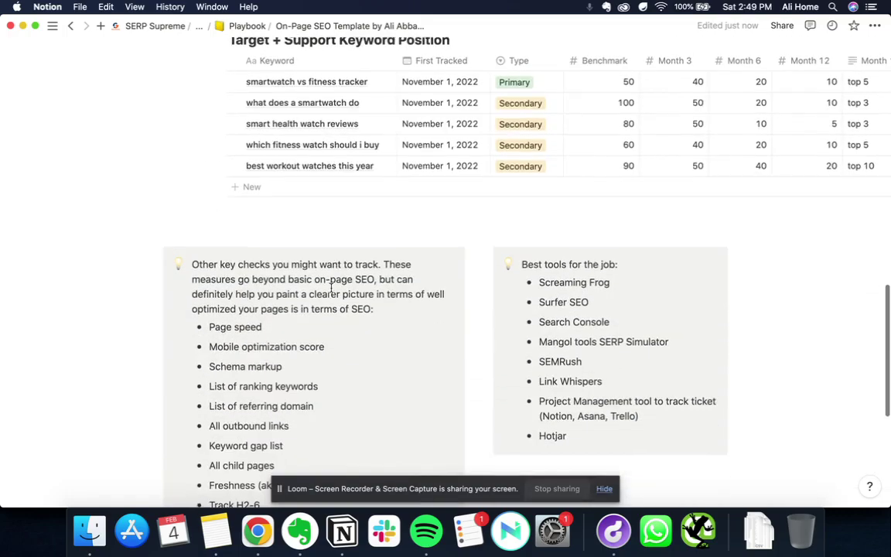
scroll(331, 288, up, 20)
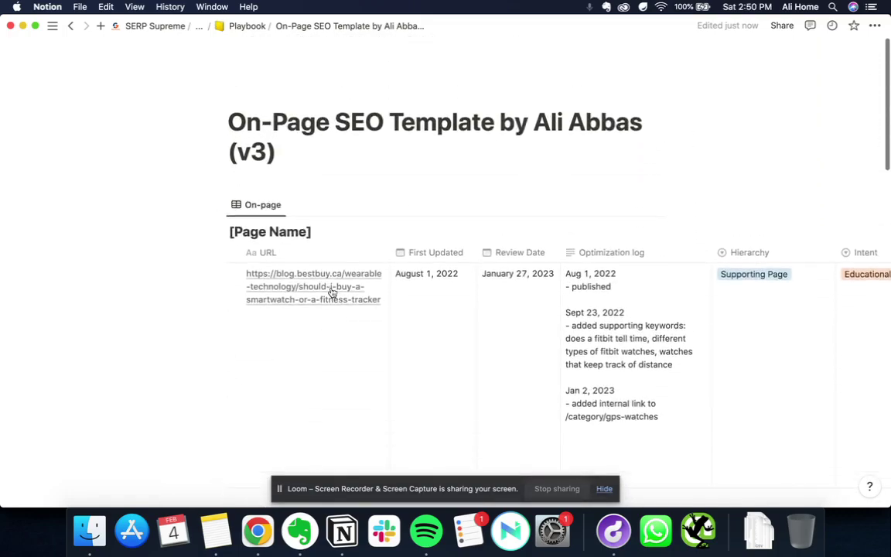
scroll(339, 334, down, 4)
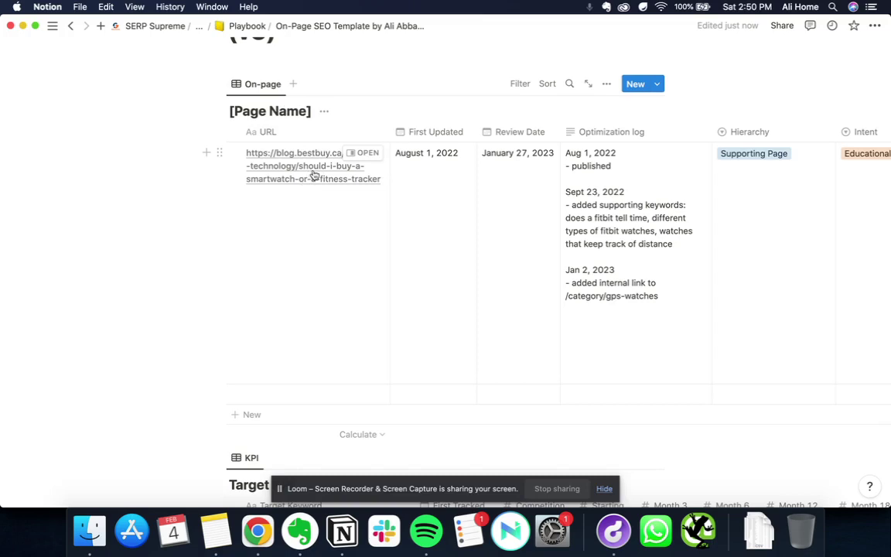
- Examine the on-page table's review date and optimization log, and view the options available for the article's Hierarchy
scroll(439, 201, right, 2)
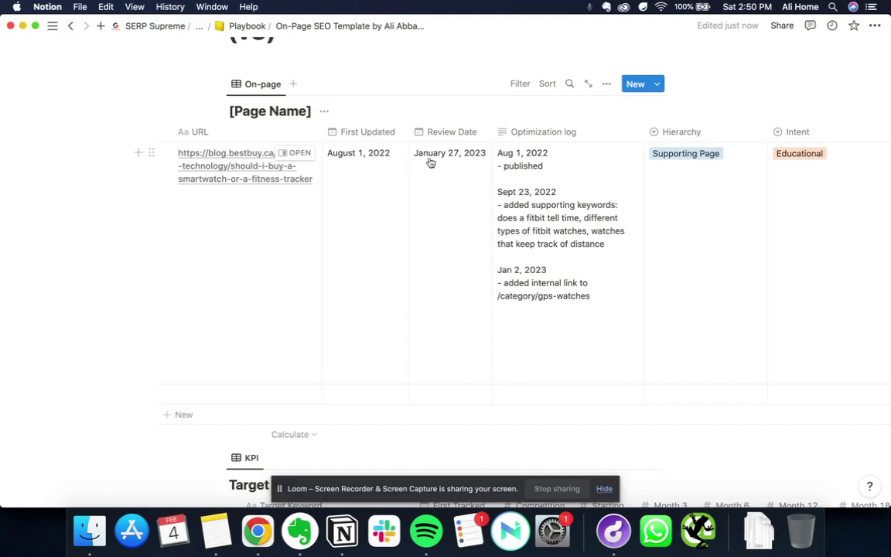
scroll(440, 193, right, 3)
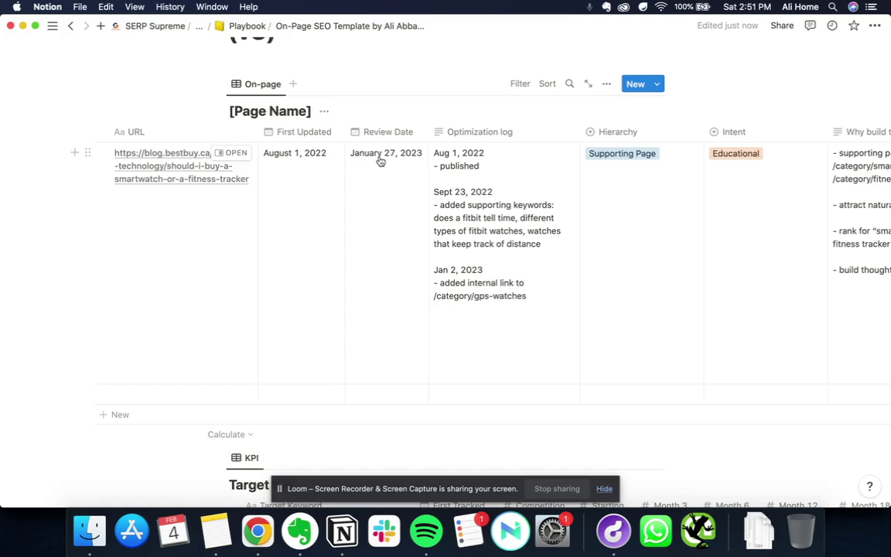
scroll(380, 160, right, 3)
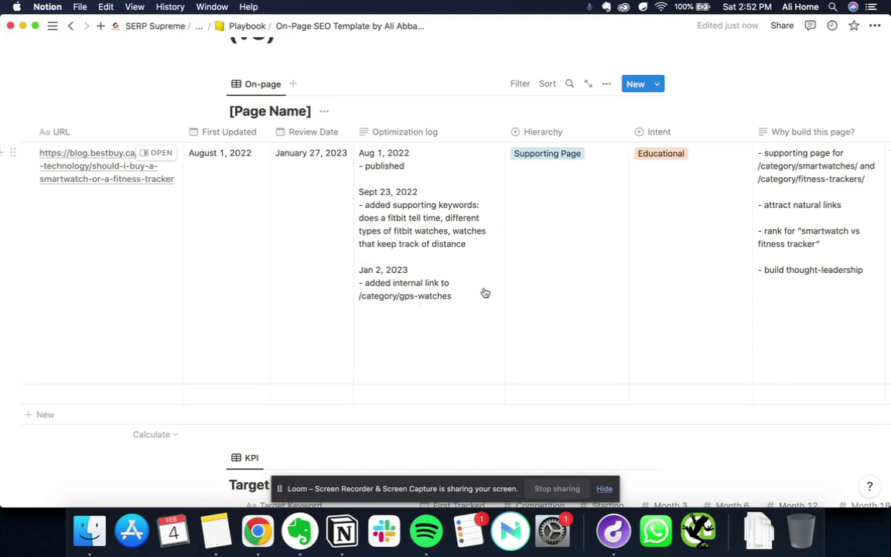
scroll(485, 293, right, 3)
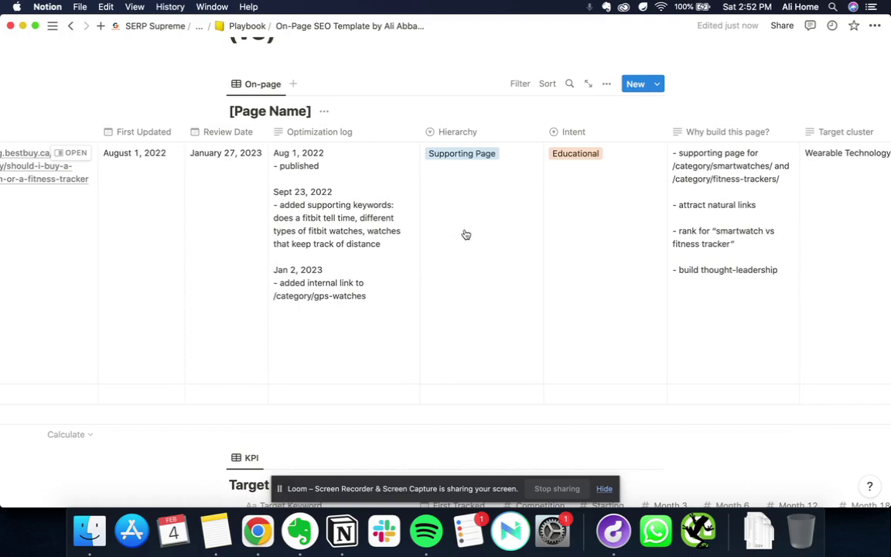
click(456, 156)
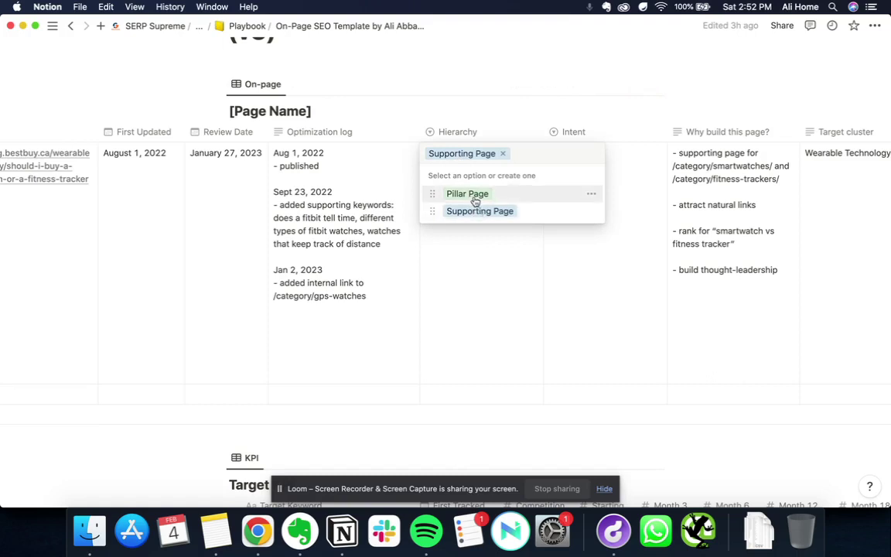
key(Escape)
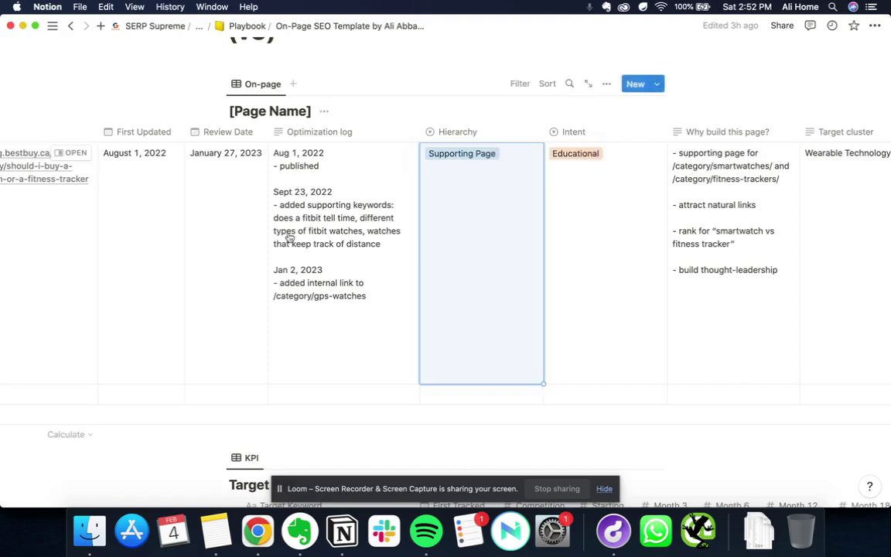
- Examine the article's Intent, "Why build this page?" and Target cluster entries in the on-page table
scroll(285, 239, left, 5)
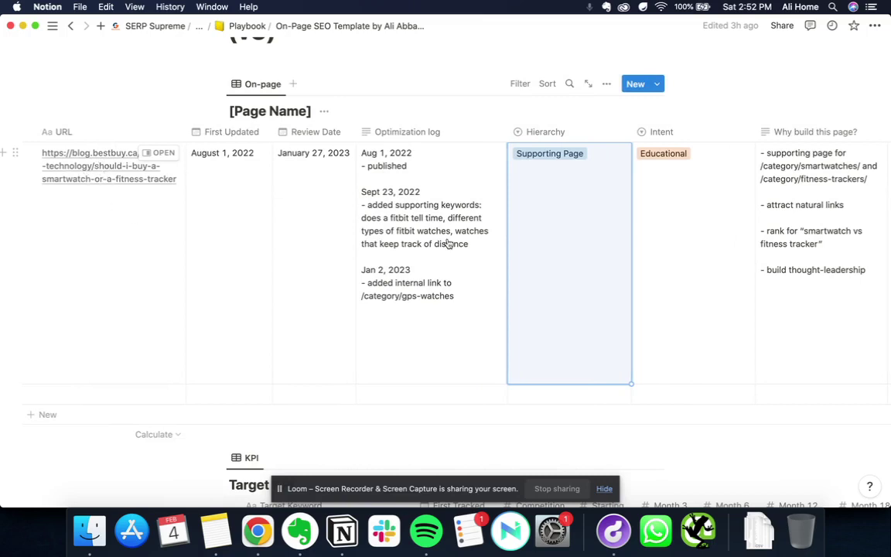
scroll(447, 243, right, 2)
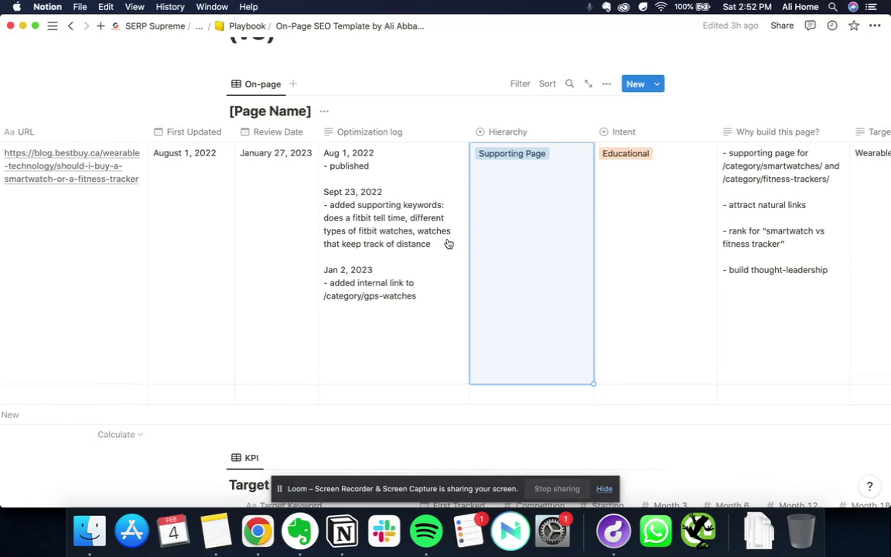
scroll(448, 243, right, 6)
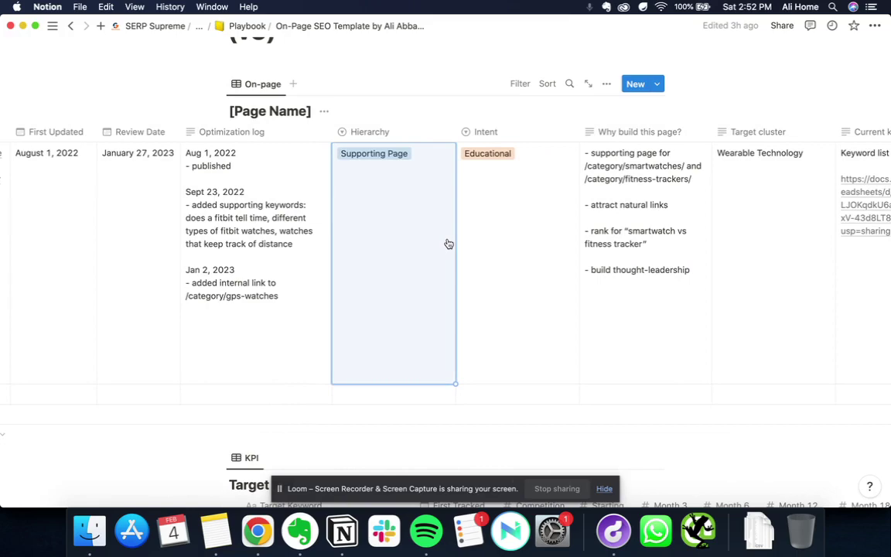
- Switch to the Chrome window with the Best Buy article and search the web for "sketchpad" in a new tab
key(ctrl+Up)
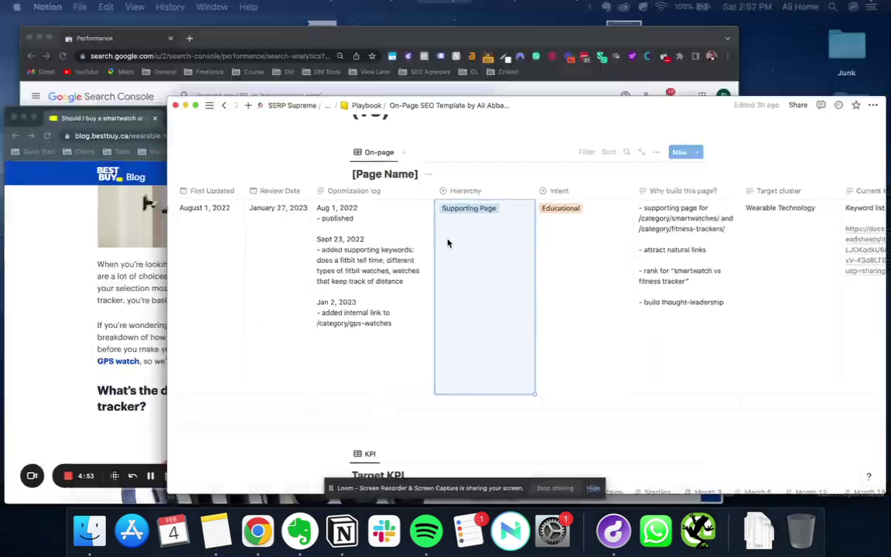
click(260, 307)
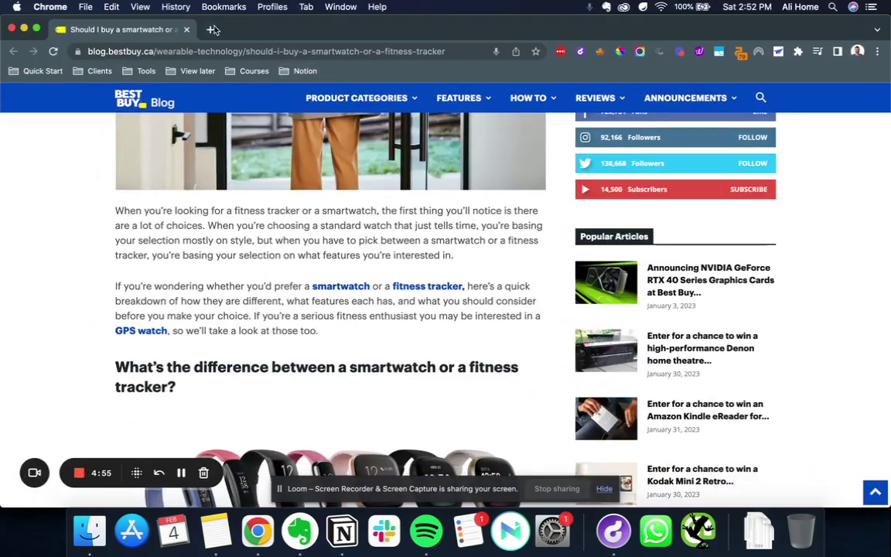
click(207, 31)
text(skt)
key(BackSpace)
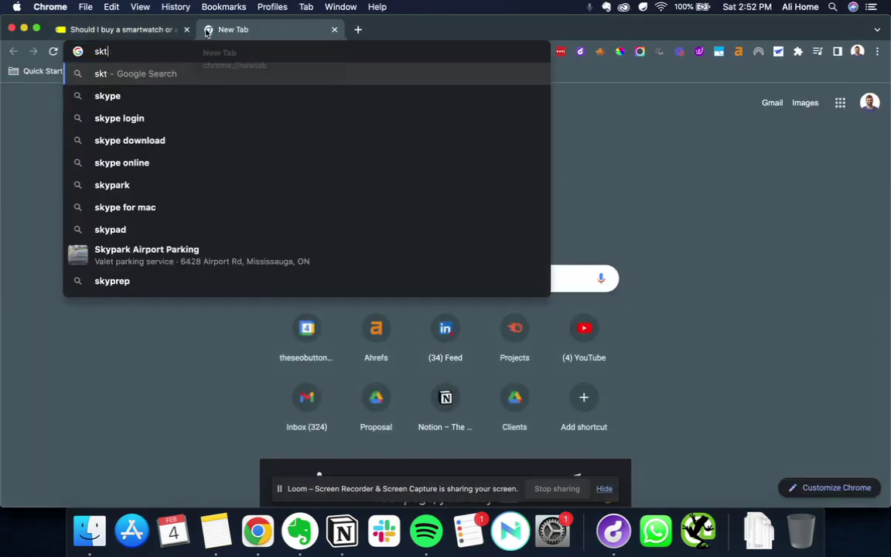
text(etchp)
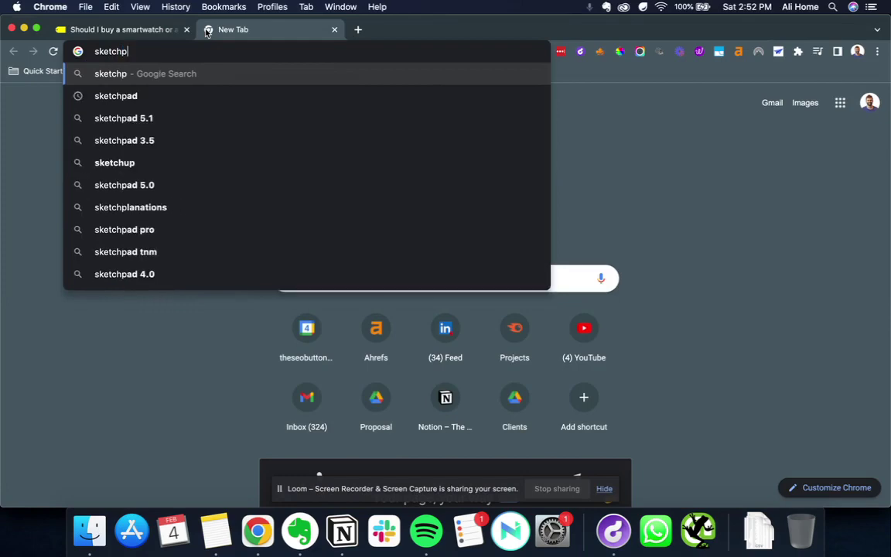
text(ad)
key(Return)
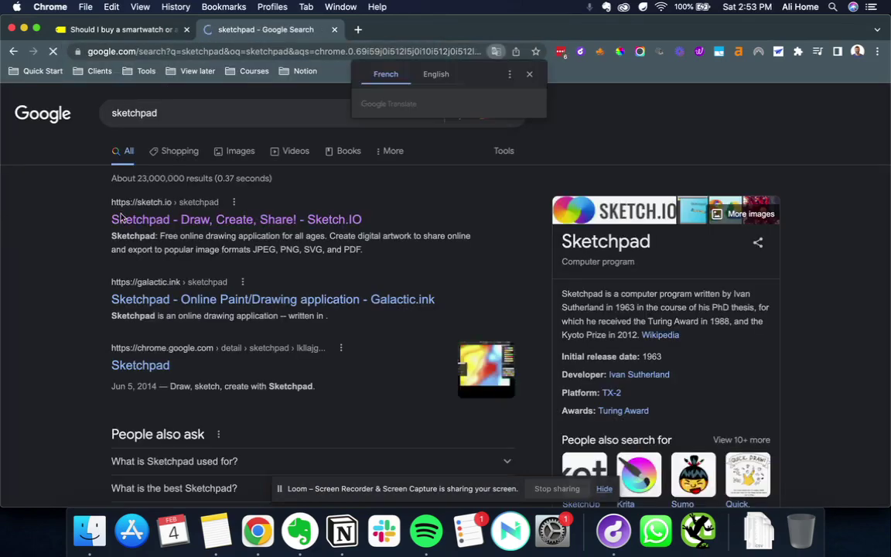
- Open the Sketch.IO Sketchpad result, decline reloading the previous image and dismiss the welcome message
click(165, 221)
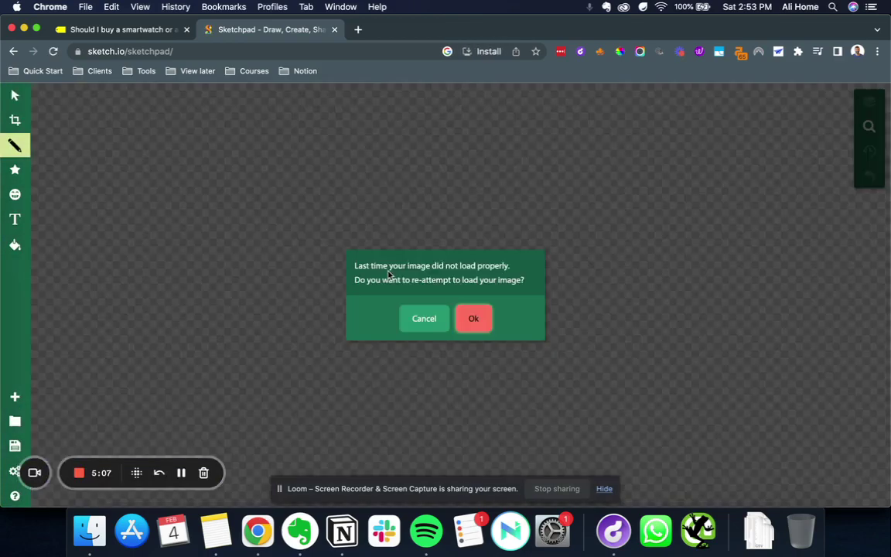
click(428, 318)
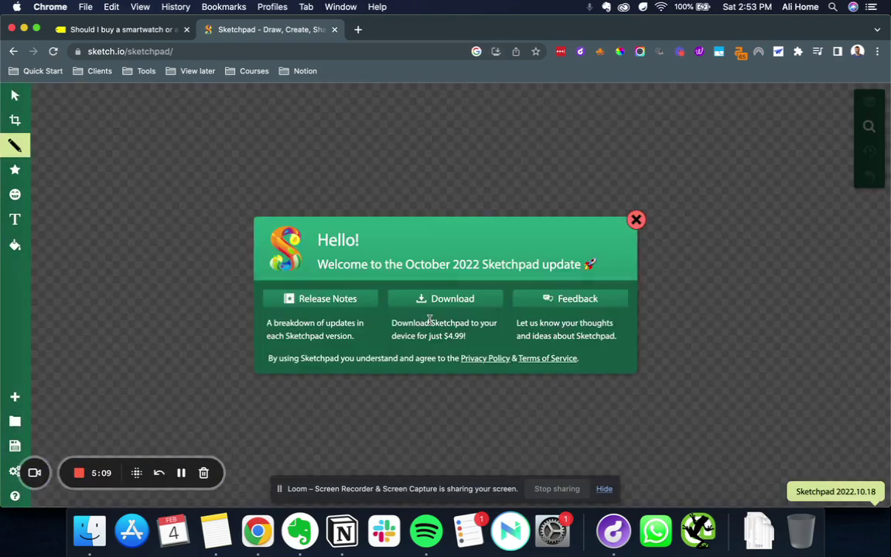
click(637, 220)
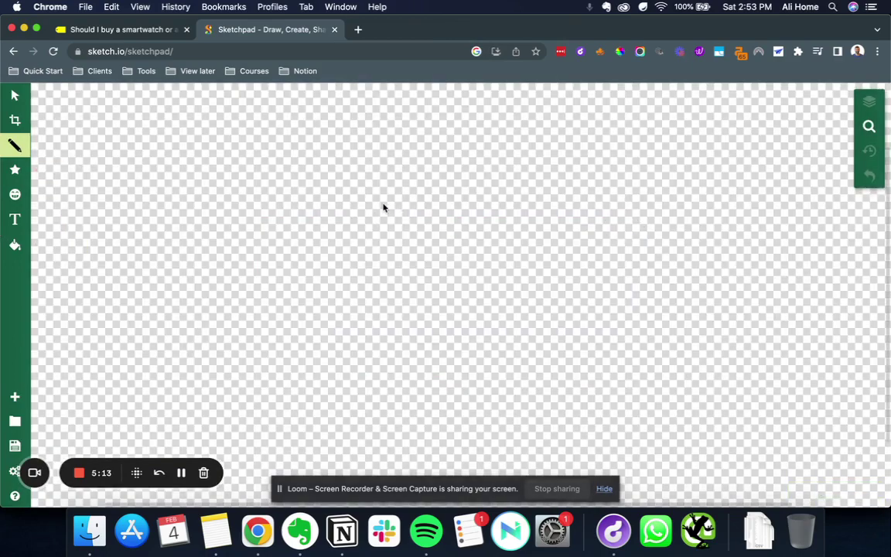
- Draw a small freehand square in the upper middle of the blank canvas with the pencil tool
mouse_move(402, 191)
mouse_down()
mouse_move(403, 268)
mouse_move(474, 220)
mouse_move(471, 191)
mouse_move(403, 192)
mouse_up()
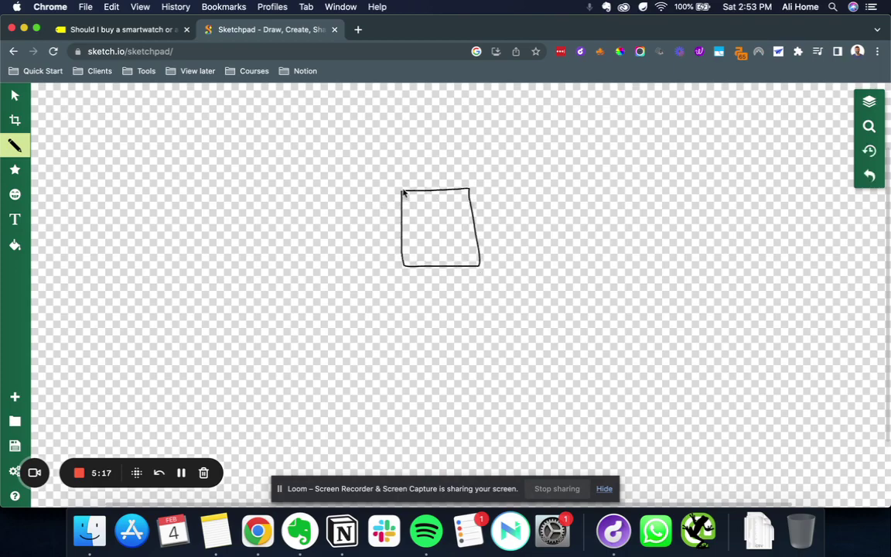
scroll(405, 282, down, 3)
scroll(405, 282, up, 4)
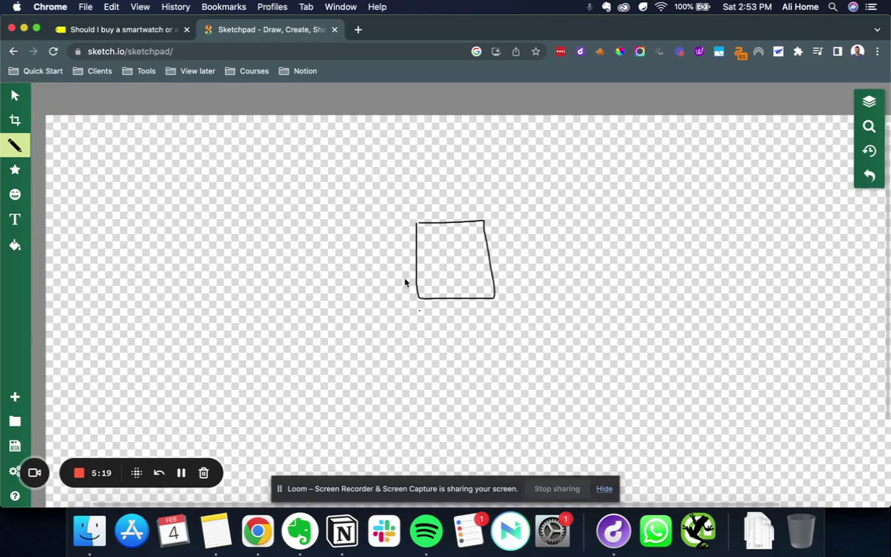
- Draw three small freehand boxes in a row beneath the square with the pencil tool
mouse_move(340, 338)
mouse_down()
mouse_move(383, 389)
mouse_move(380, 340)
mouse_move(338, 338)
mouse_up()
mouse_move(433, 335)
mouse_down()
mouse_move(434, 404)
mouse_move(486, 391)
mouse_move(441, 335)
mouse_up()
mouse_move(524, 329)
mouse_down()
mouse_move(525, 369)
mouse_move(617, 382)
mouse_move(597, 326)
mouse_move(526, 328)
mouse_up()
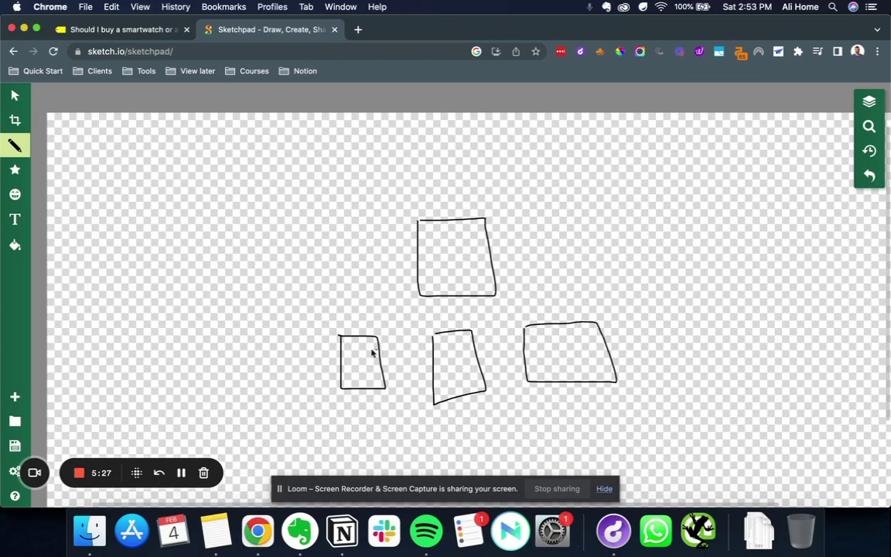
click(421, 366)
scroll(421, 369, down, 5)
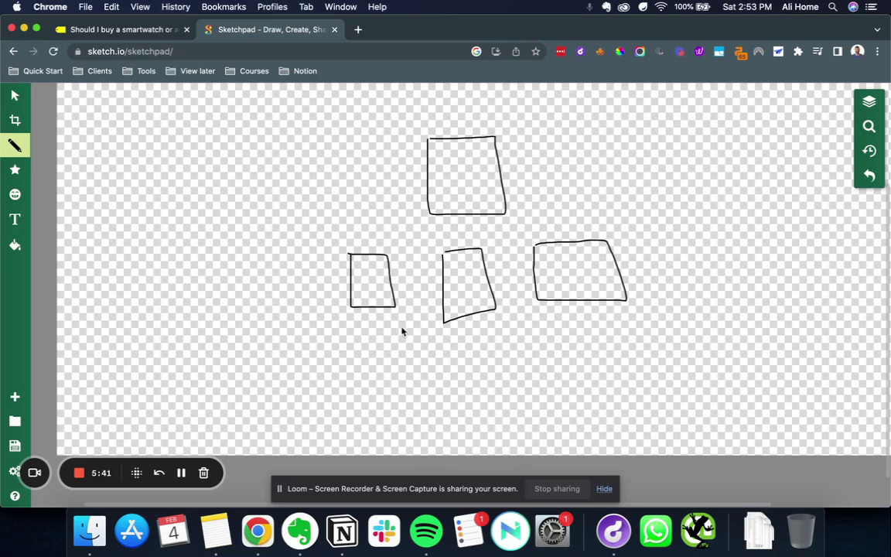
- Check the Best Buy article's introduction, then sketch a small lower-level box with a line leading up to the row's leftmost box
click(129, 36)
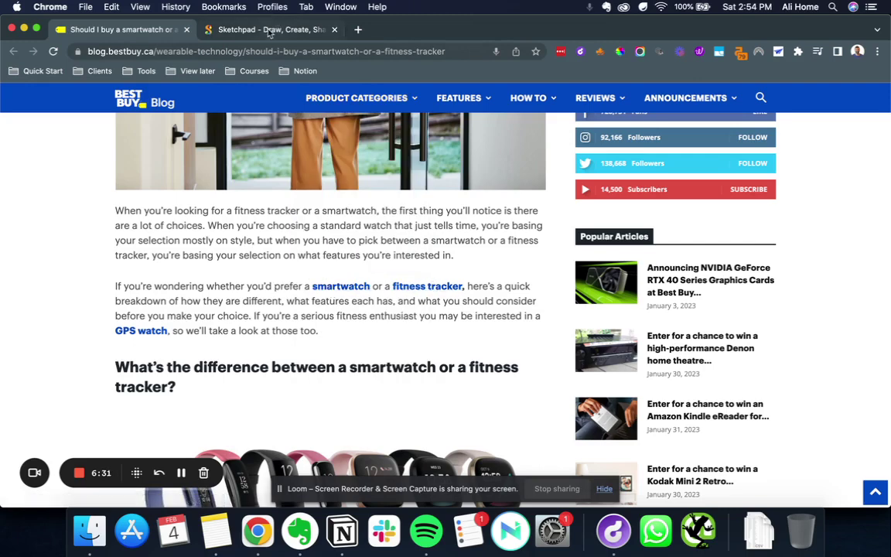
click(240, 31)
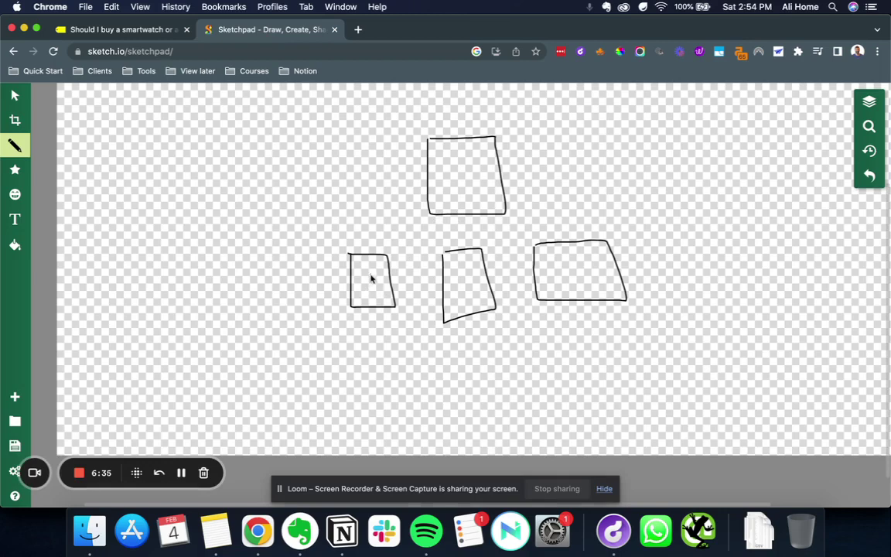
mouse_move(352, 330)
mouse_down()
mouse_move(274, 431)
mouse_move(303, 424)
mouse_move(300, 374)
mouse_move(274, 371)
mouse_up()
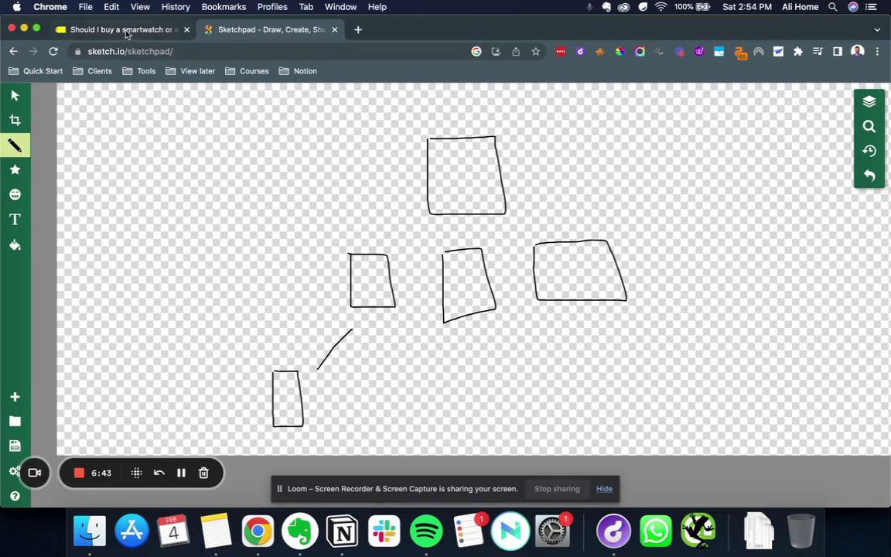
- Glance at the Best Buy article again, then draw a second line from the lowest box to the row's middle box
click(128, 31)
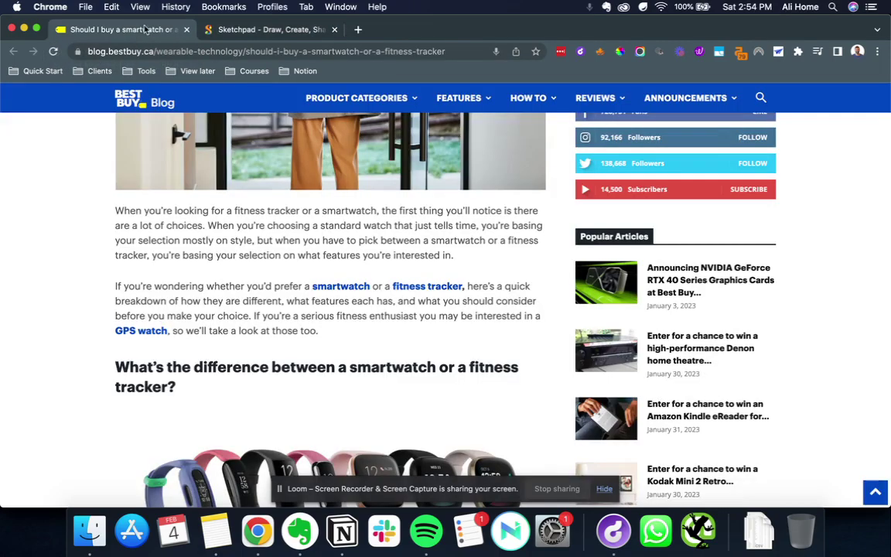
click(240, 29)
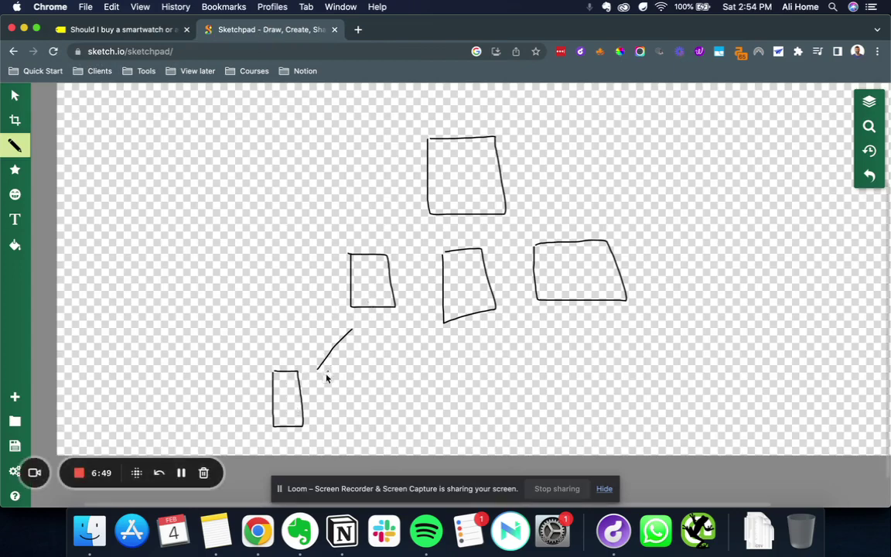
drag(315, 400, 338, 382)
drag(385, 352, 438, 316)
click(357, 295)
- Switch to the Notion on-page template and open the article's Intent options
key(ctrl+Up)
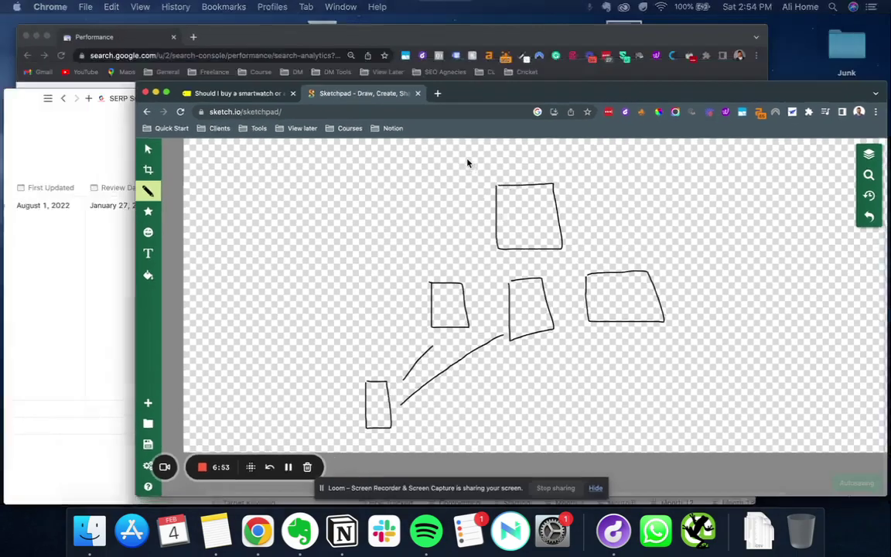
click(330, 318)
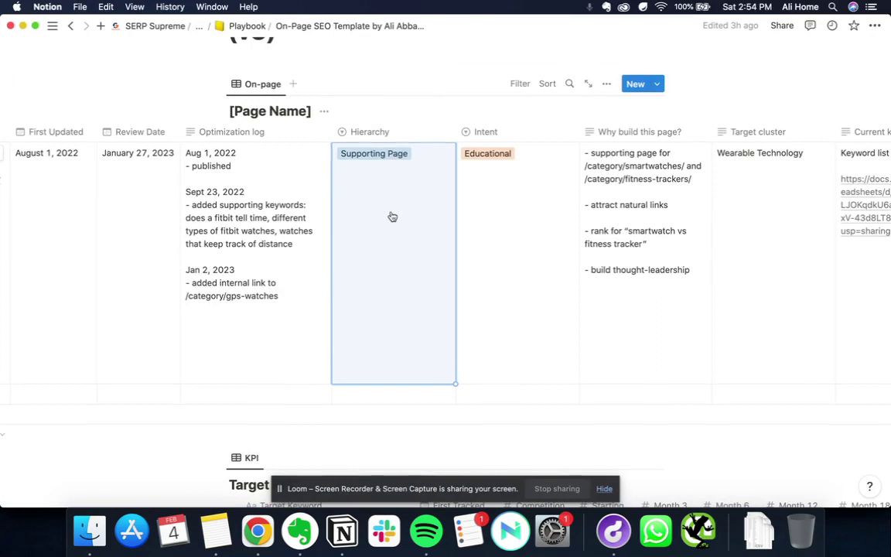
click(490, 189)
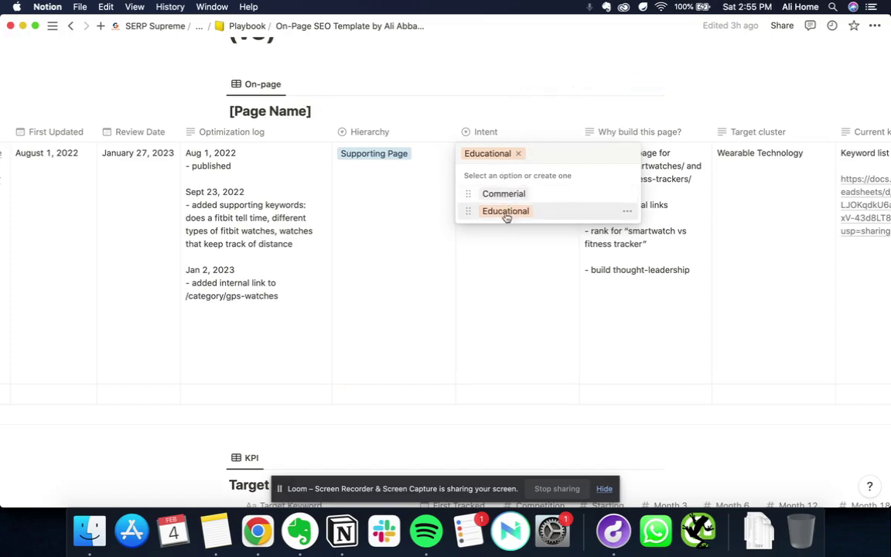
- Switch to the Best Buy article in Chrome and skim its sections and internal links from the title through the smartwatch section
key(ctrl+Up)
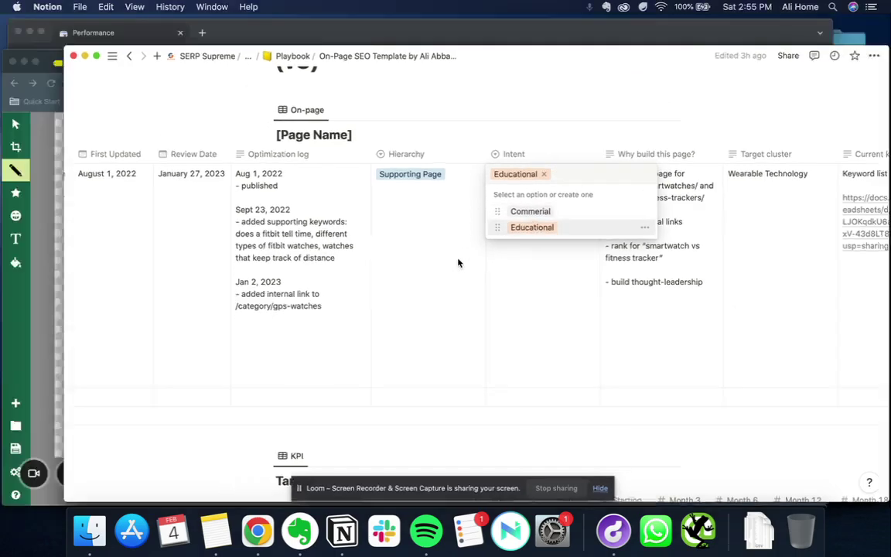
click(302, 312)
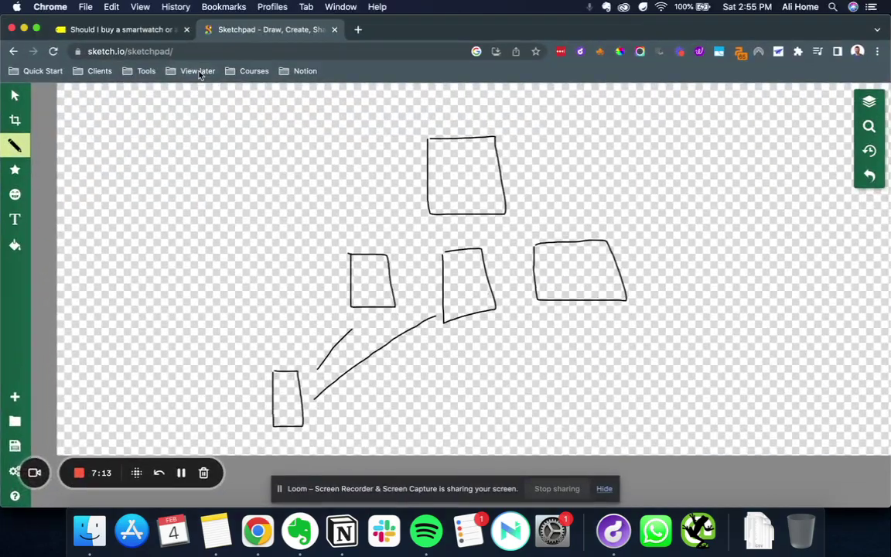
click(119, 31)
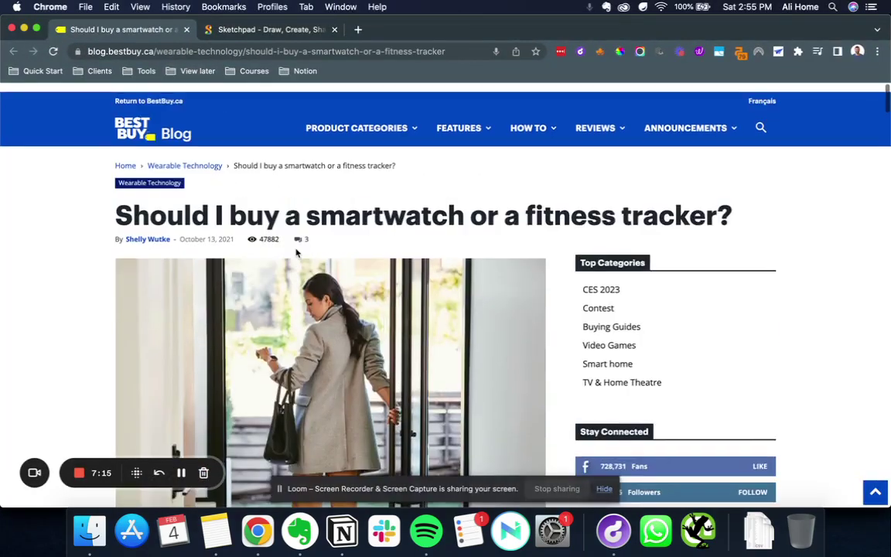
scroll(296, 252, down, 3)
scroll(296, 252, down, 20)
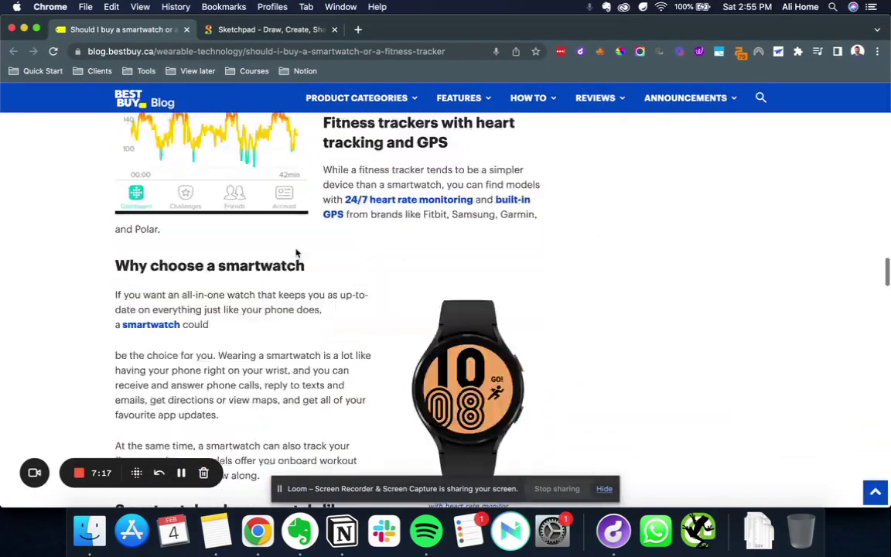
scroll(296, 253, up, 20)
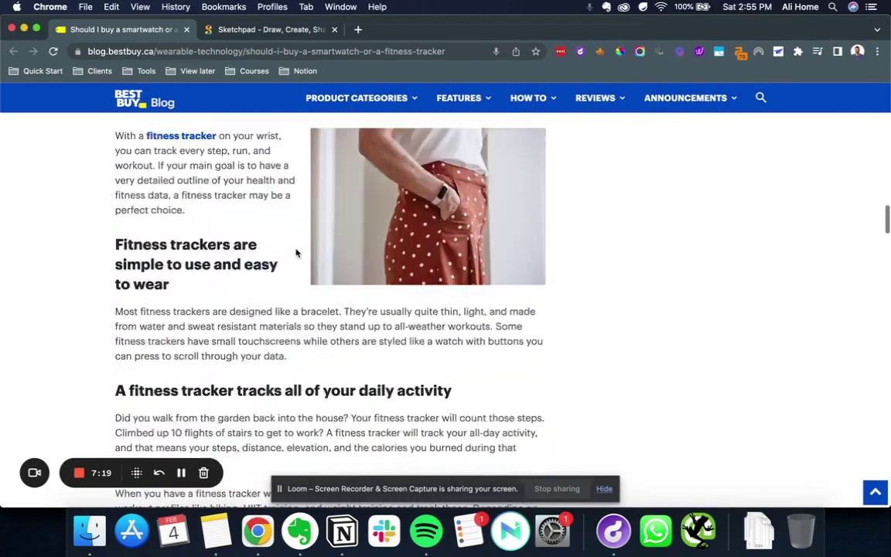
scroll(297, 253, up, 7)
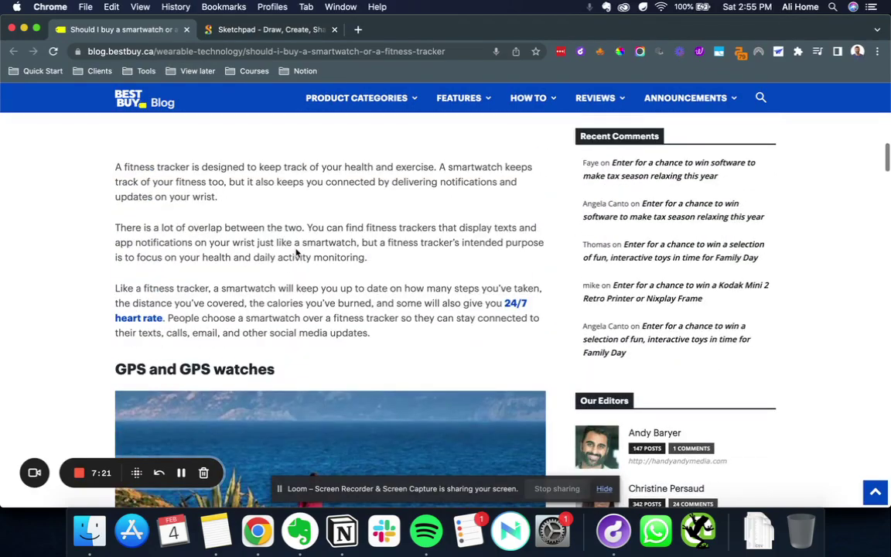
scroll(295, 252, up, 8)
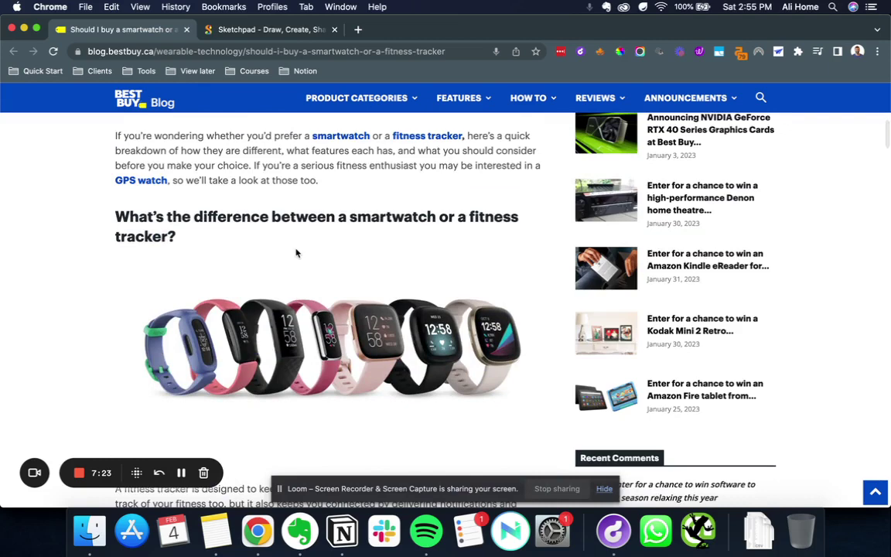
scroll(296, 252, up, 5)
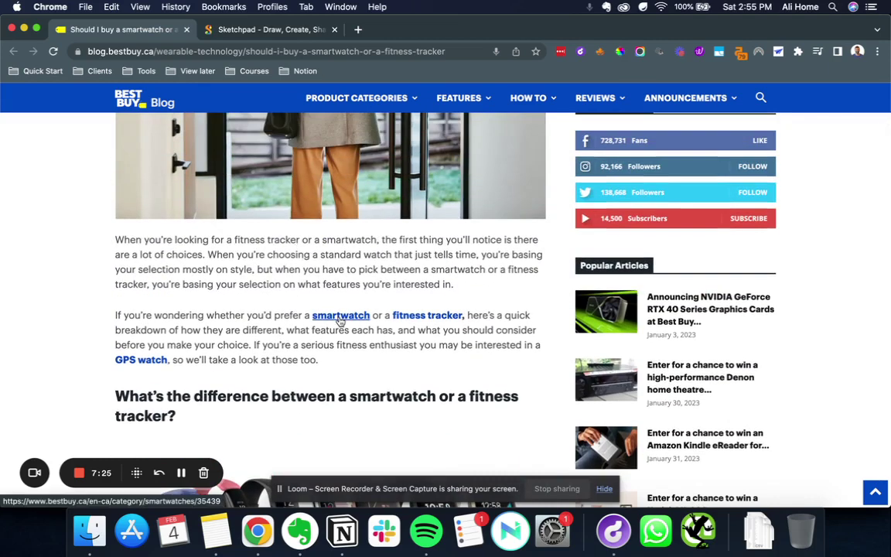
- Open the introduction's smartwatch and fitness tracker links in new tabs and bring up the Smartwatches category page
super+click(340, 316)
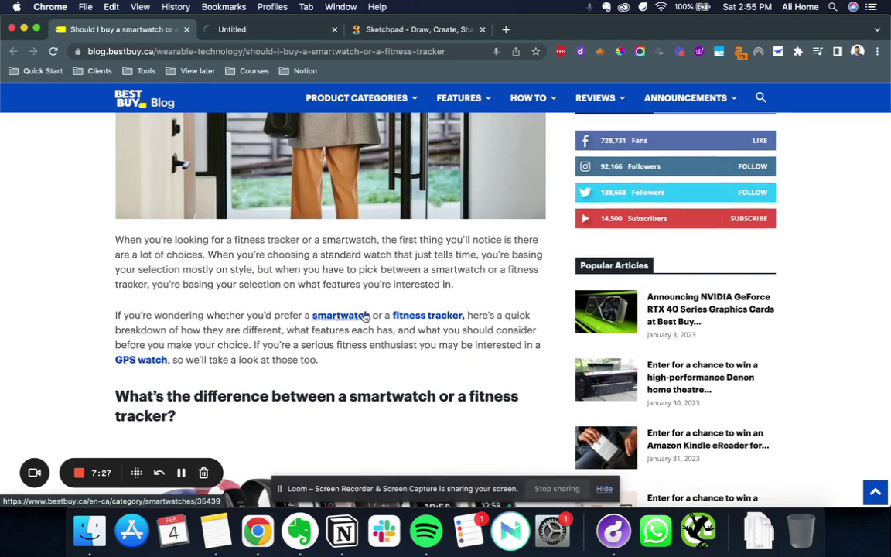
super+click(426, 317)
click(291, 24)
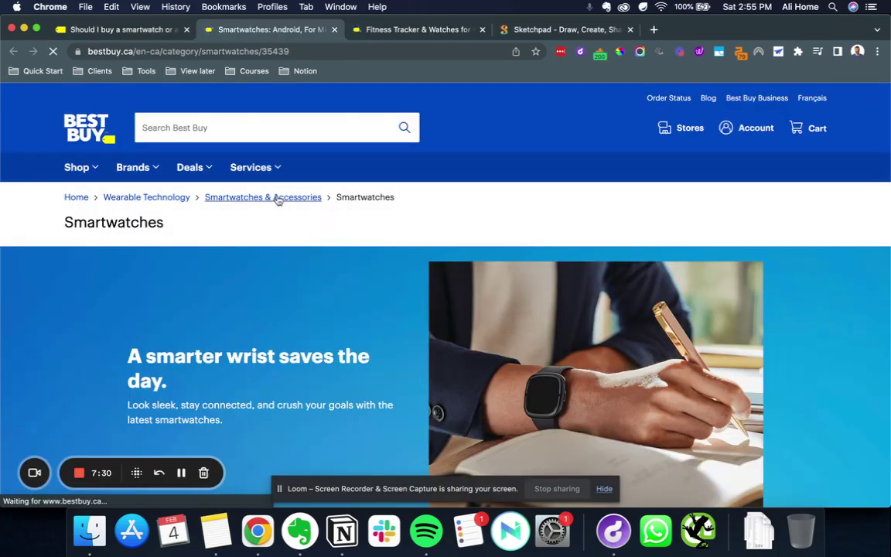
- Examine the Smartwatches category page's product listings, brand and deal sections, and compare it with the blog article
scroll(266, 237, down, 10)
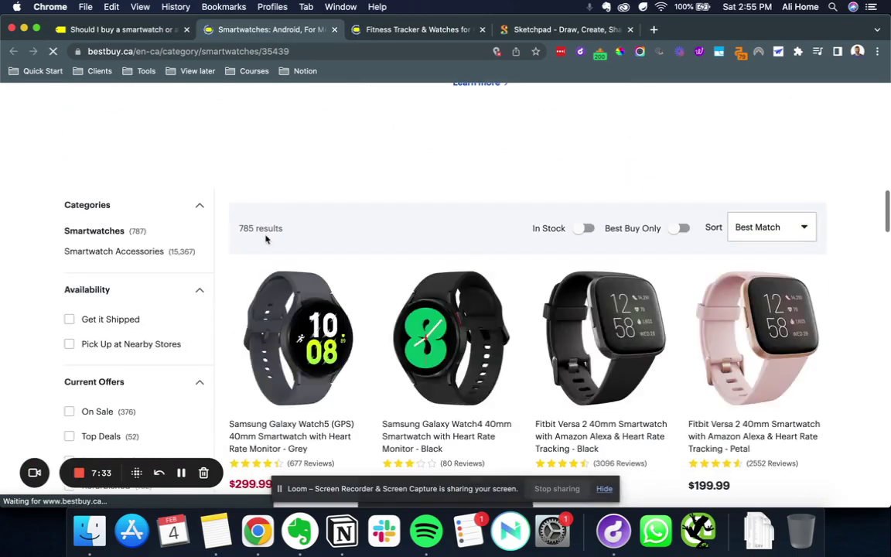
scroll(264, 237, up, 7)
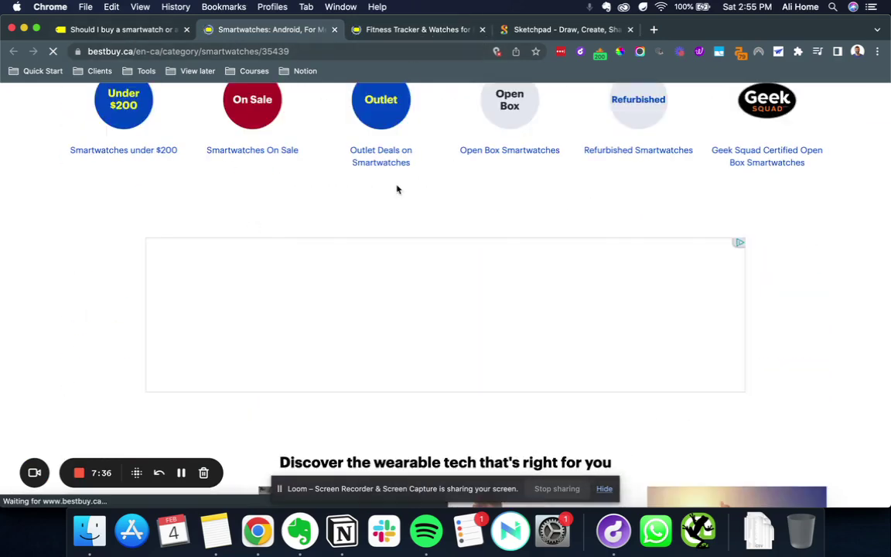
scroll(397, 189, up, 5)
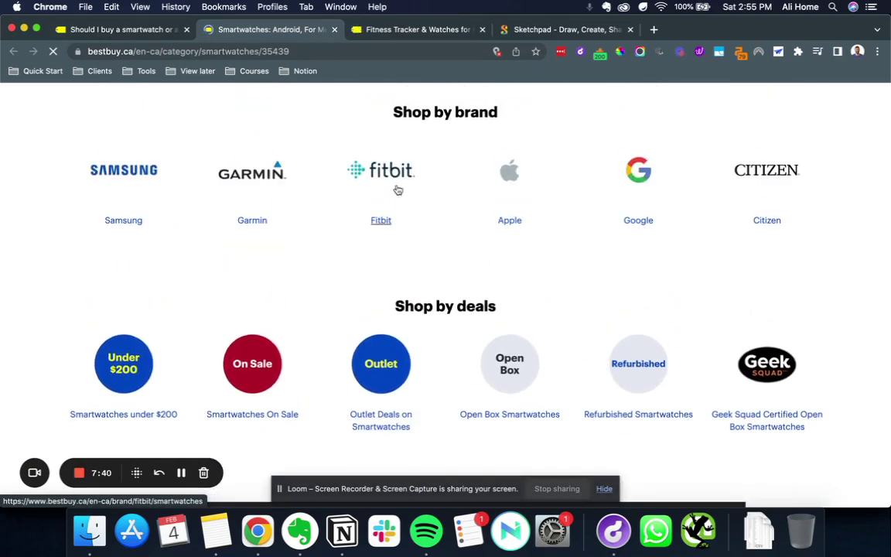
scroll(397, 188, up, 3)
scroll(397, 189, down, 10)
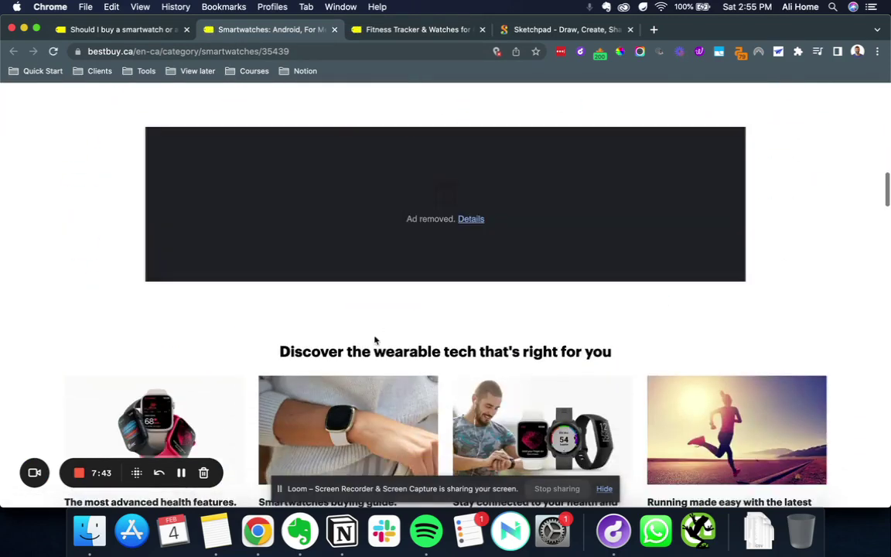
scroll(374, 341, down, 8)
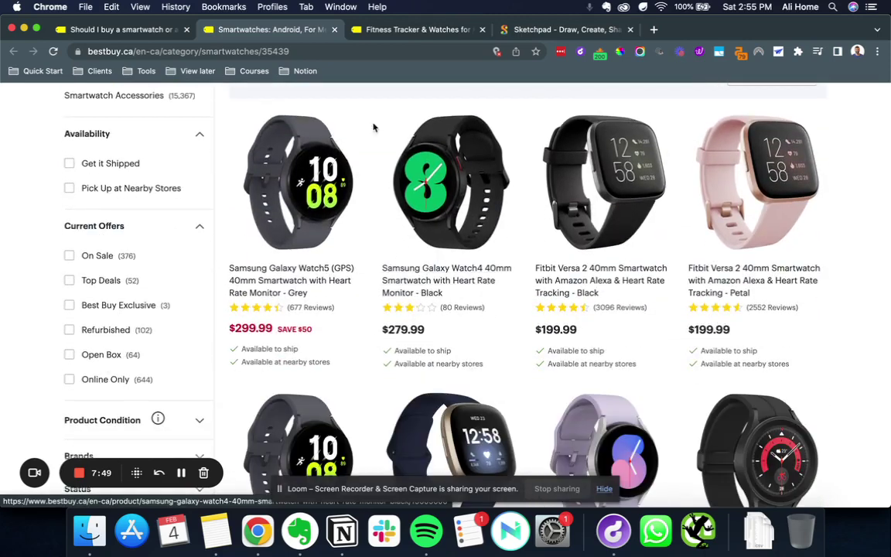
click(122, 30)
click(271, 30)
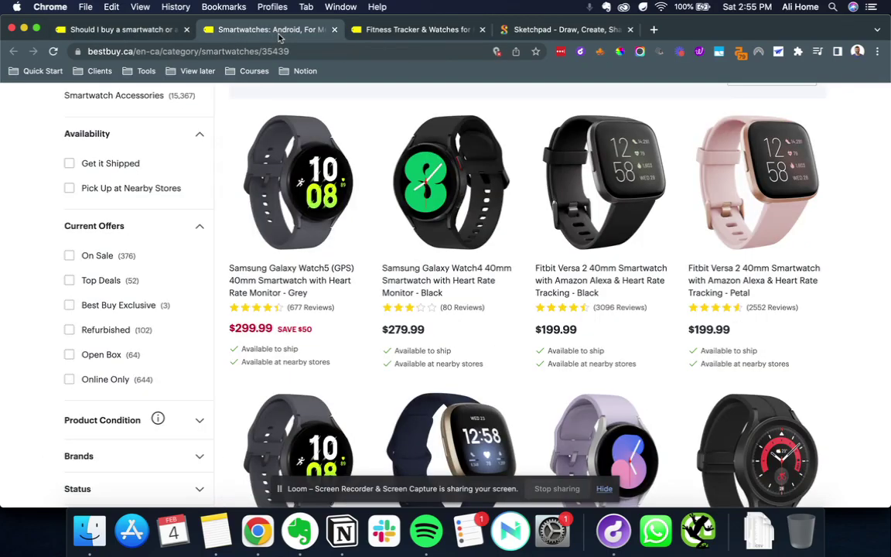
- Return to Notion, close the Intent options and review the article's "Why build this page?" entry
key(ctrl+Up)
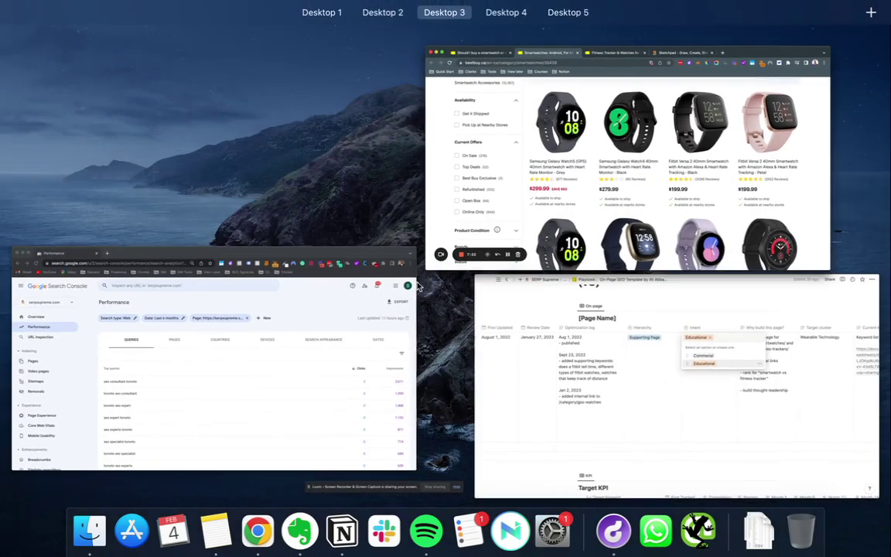
click(581, 358)
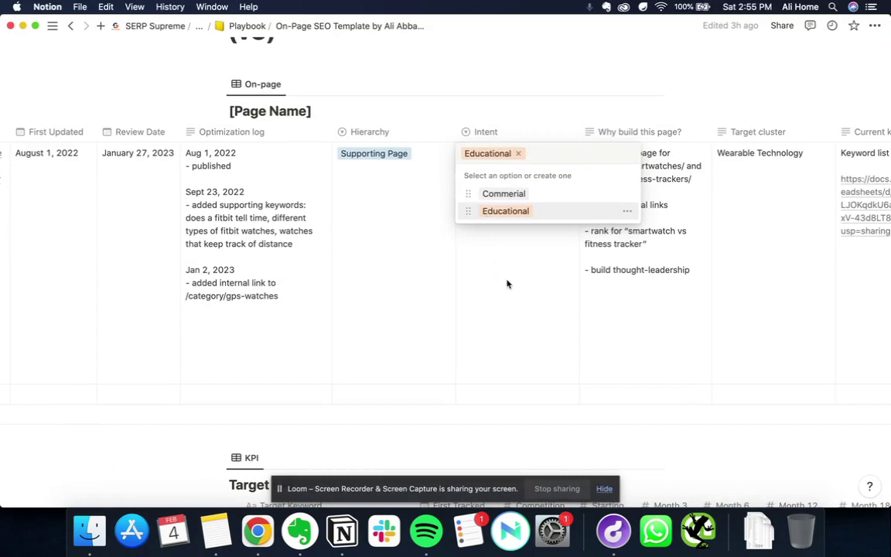
key(Escape)
click(644, 195)
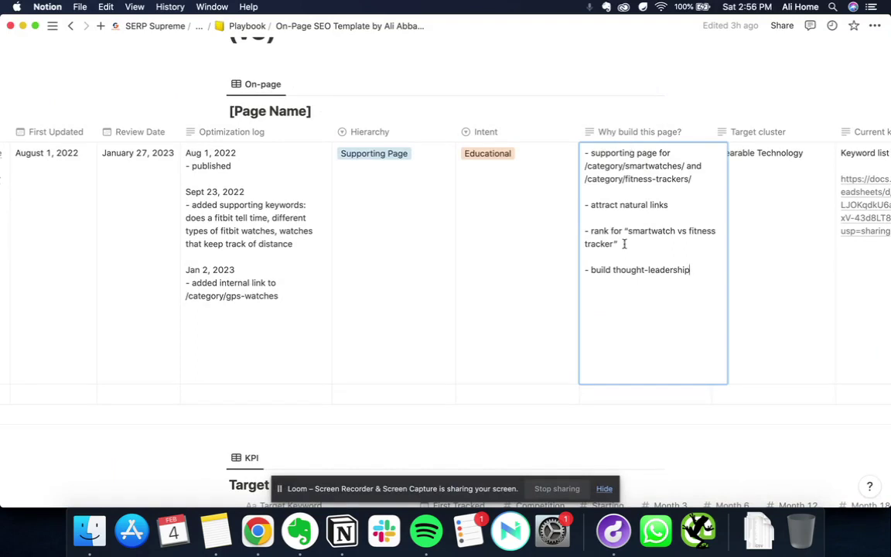
key(Escape)
scroll(766, 234, right, 3)
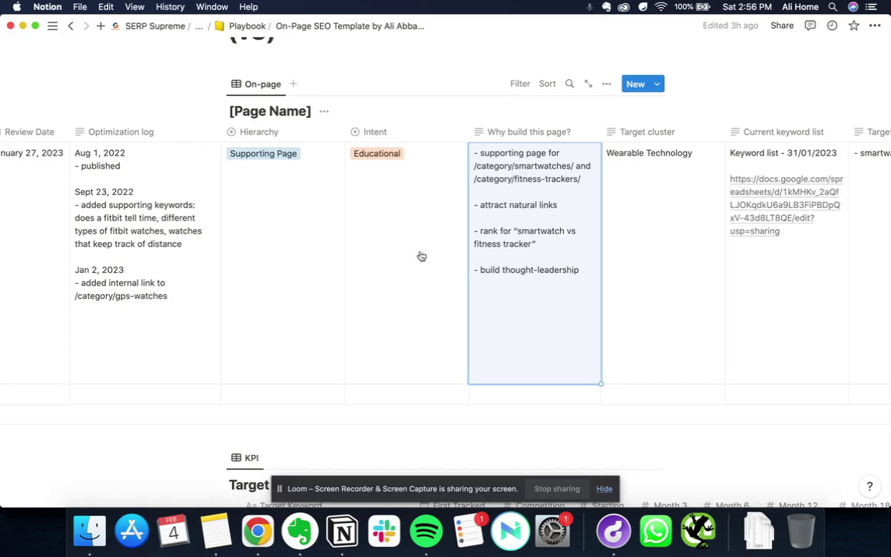
- Switch to Chrome and revisit the smartwatch and fitness tracker links in the Best Buy article's introduction
key(ctrl+Up)
click(238, 333)
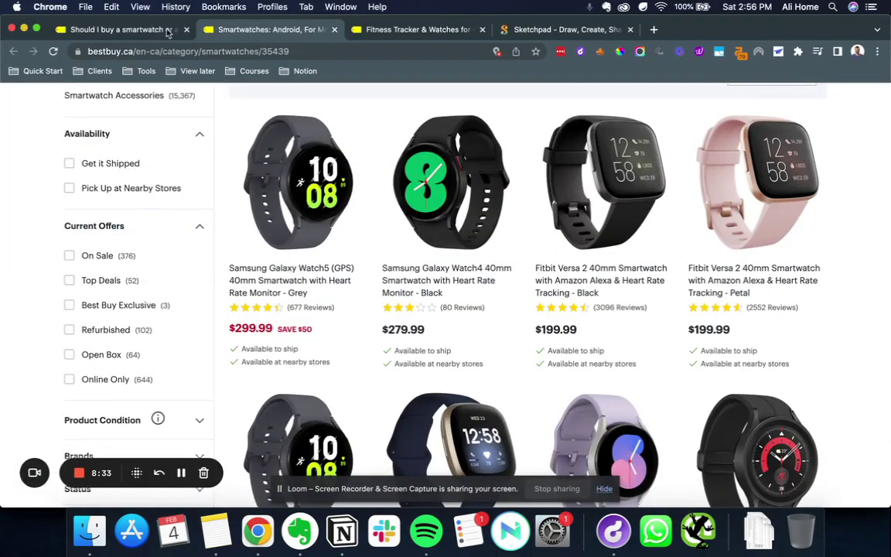
click(124, 30)
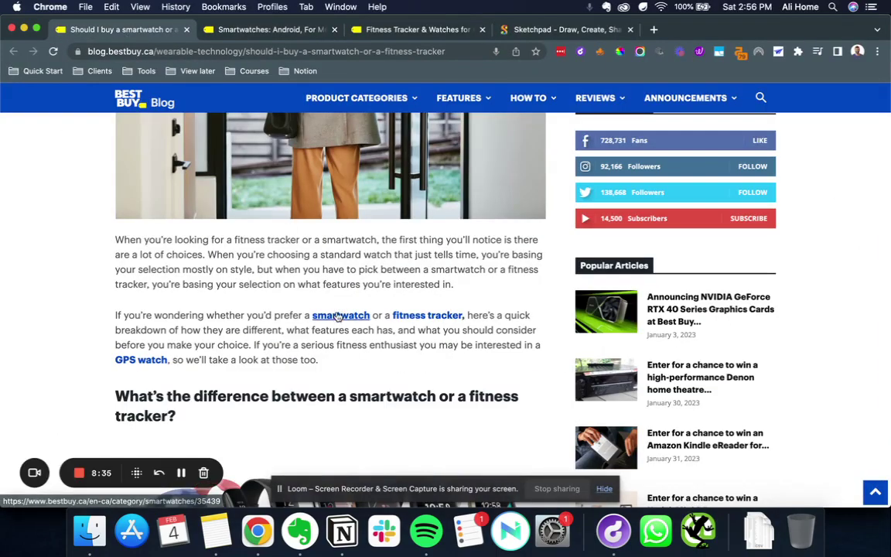
- Go back to the Notion template and open the "Why build this page?" entry to read its remaining reasons
key(ctrl+Up)
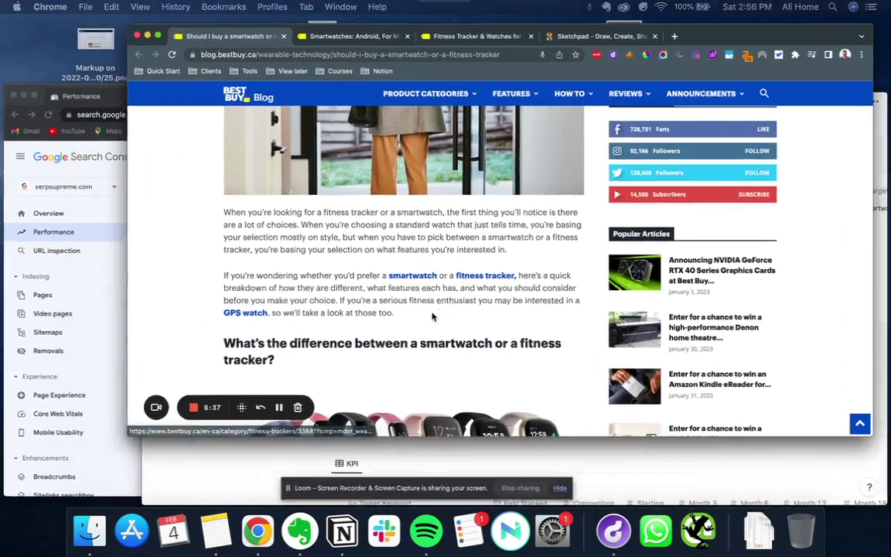
click(658, 354)
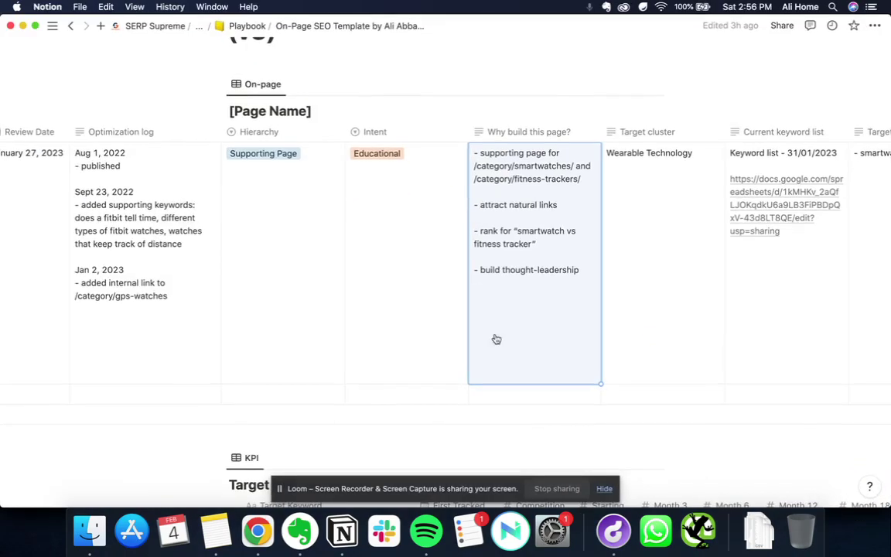
click(541, 246)
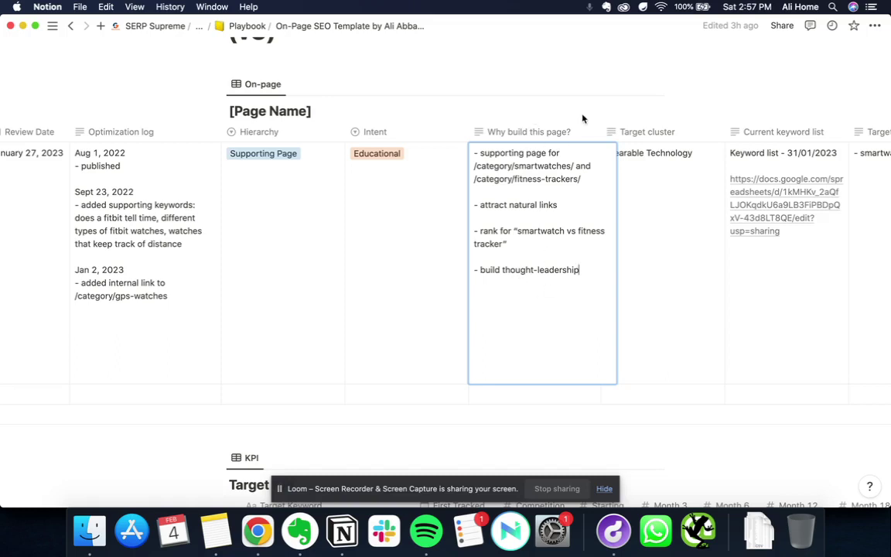
- Close the "Why build this page?" entry, switch to Chrome and revisit the article's smartwatch link and the Smartwatches category page's header and breadcrumb
key(Escape)
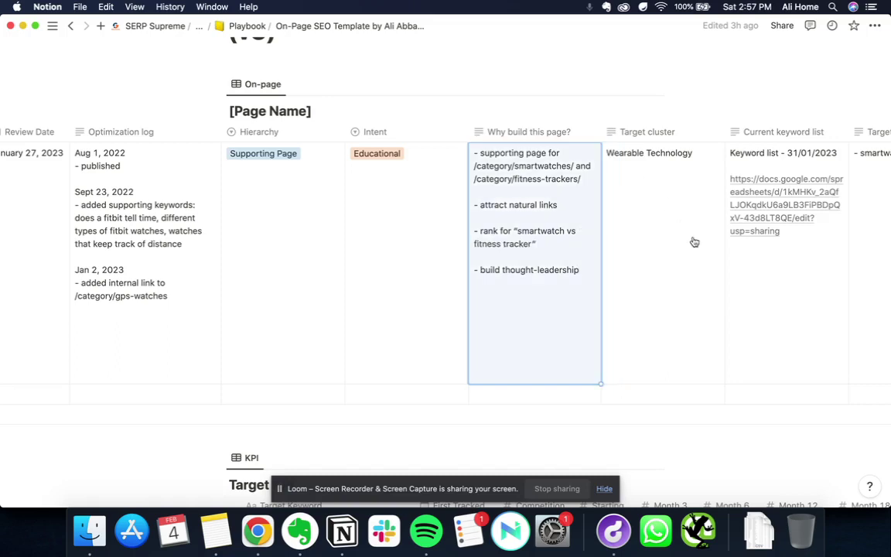
scroll(695, 242, right, 2)
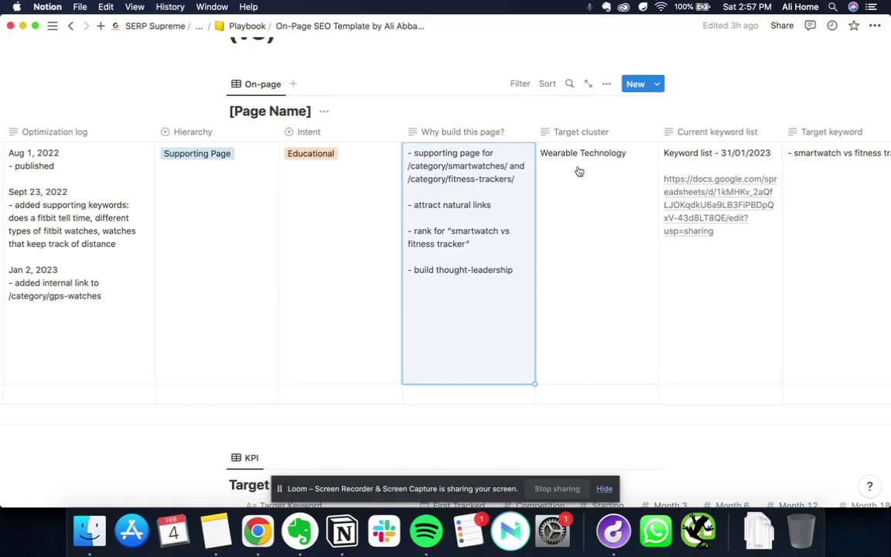
key(ctrl+Up)
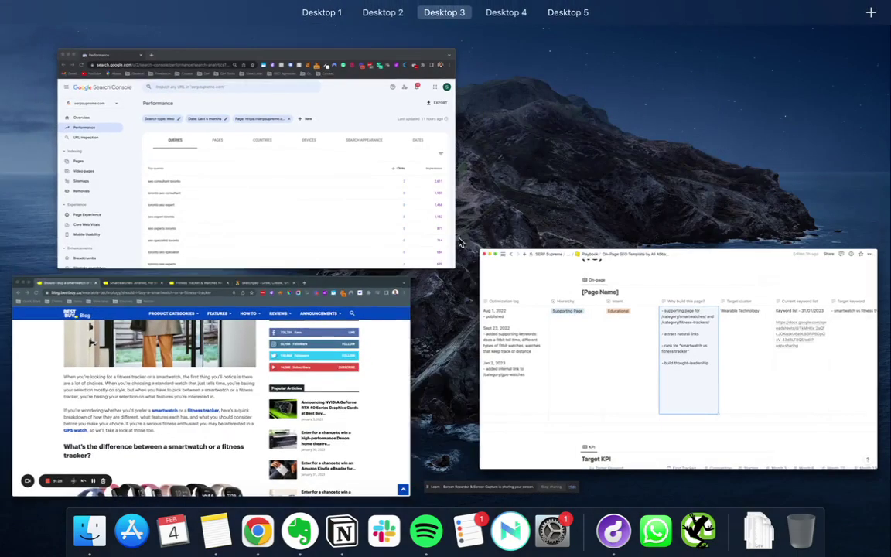
click(223, 315)
mouse_move(341, 98)
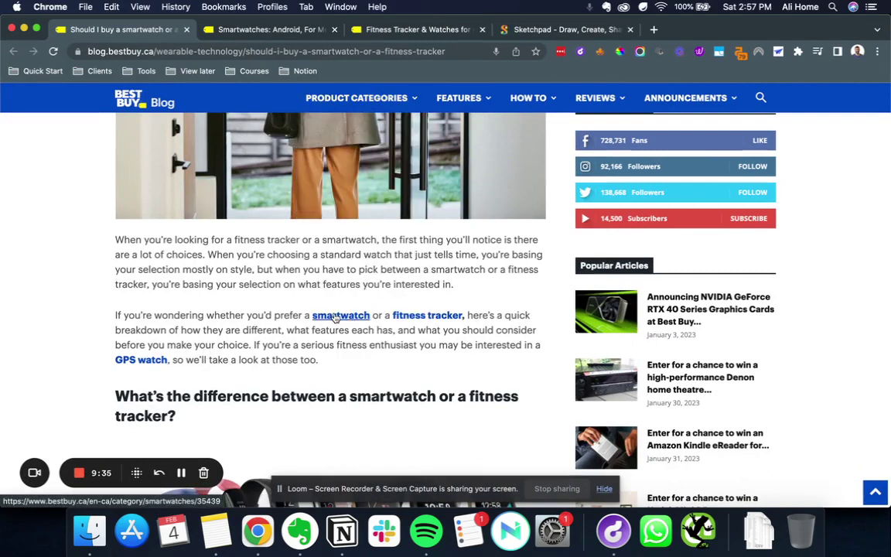
click(242, 29)
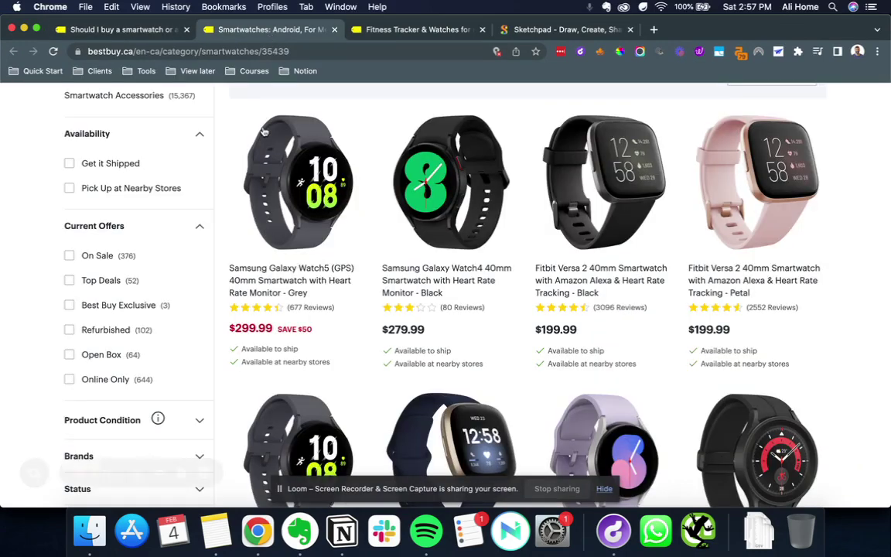
scroll(263, 131, up, 5)
scroll(263, 131, up, 10)
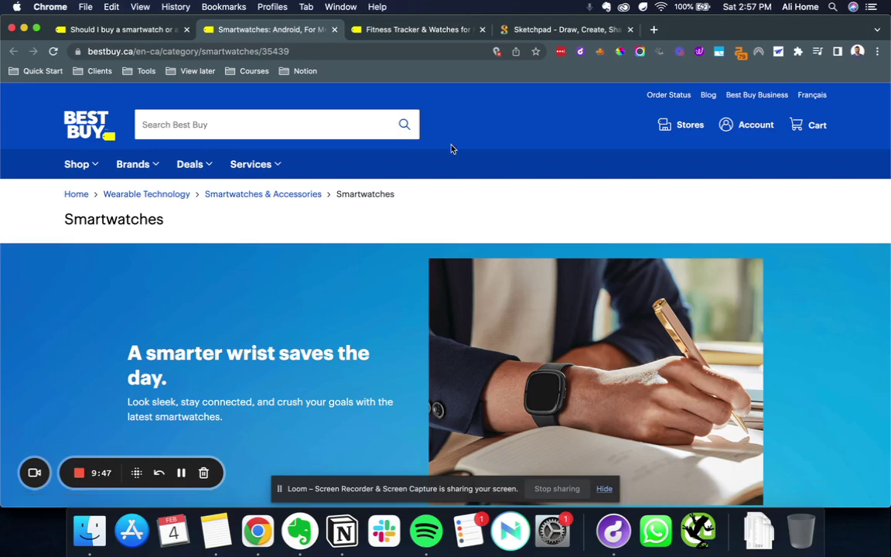
- Return to Notion, open the Target cluster entry to review it and close it again
key(ctrl+Up)
click(277, 318)
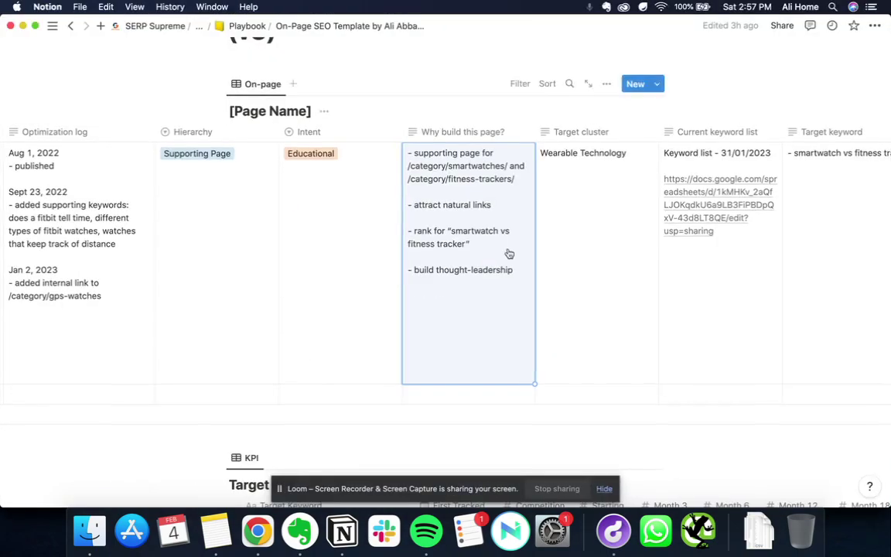
click(585, 184)
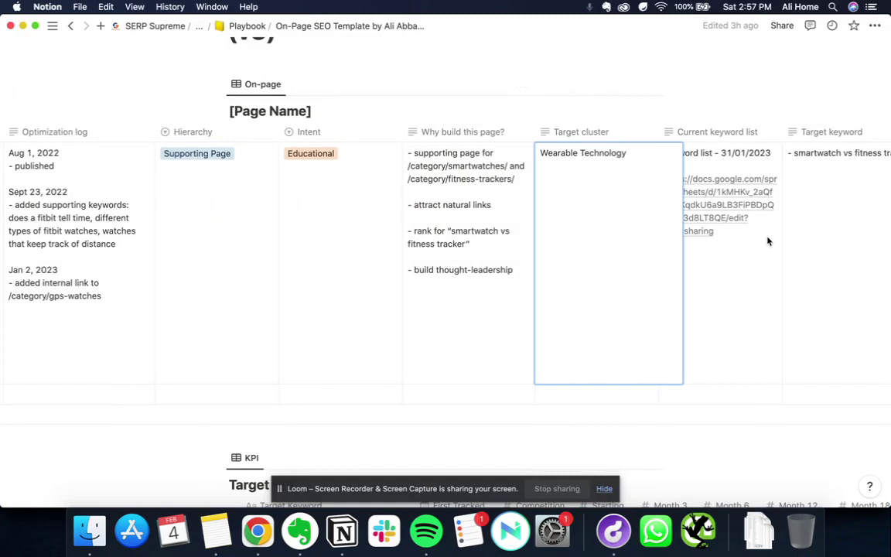
key(Escape)
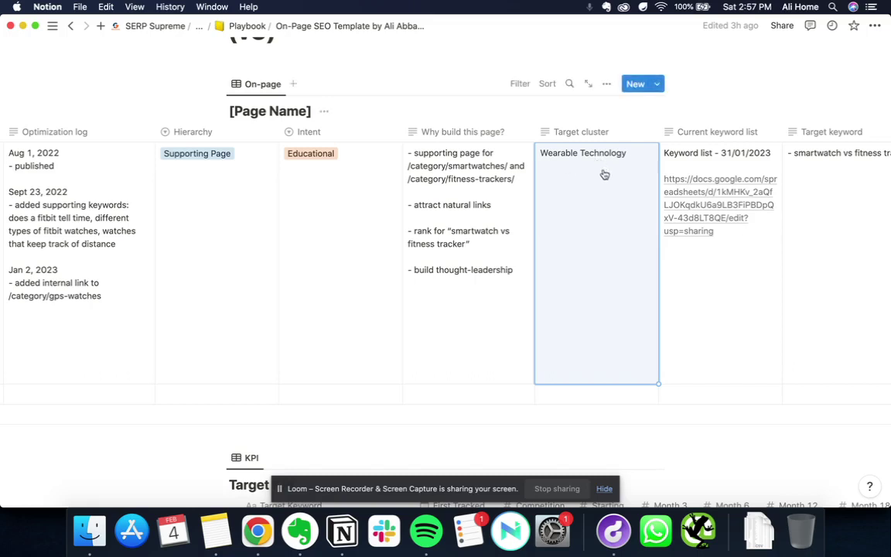
- Open the spreadsheet linked in the Current keyword list entry and highlight the keywords in A2:A20
click(671, 229)
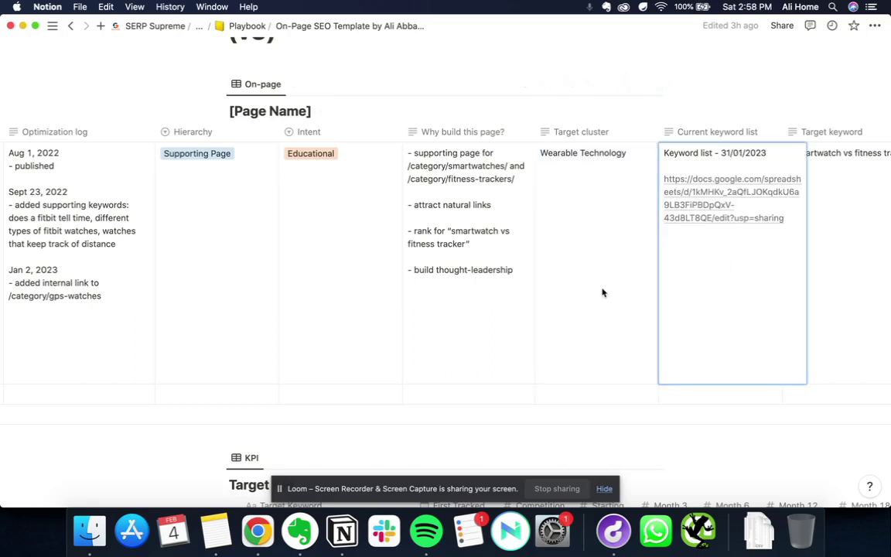
key(Escape)
scroll(603, 292, right, 5)
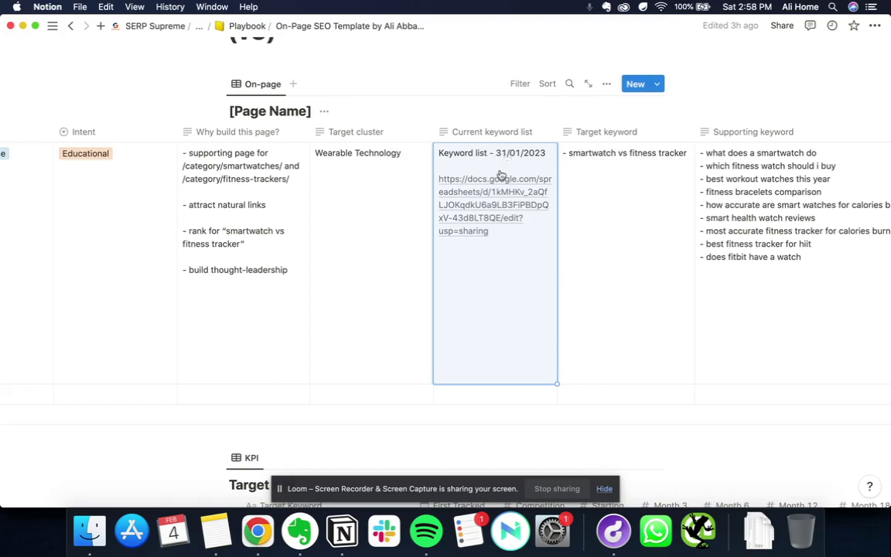
click(477, 214)
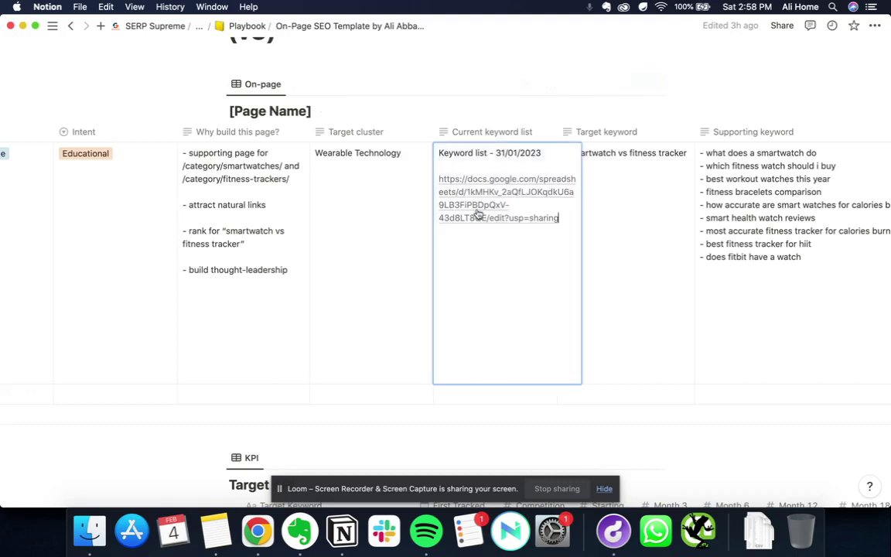
click(481, 185)
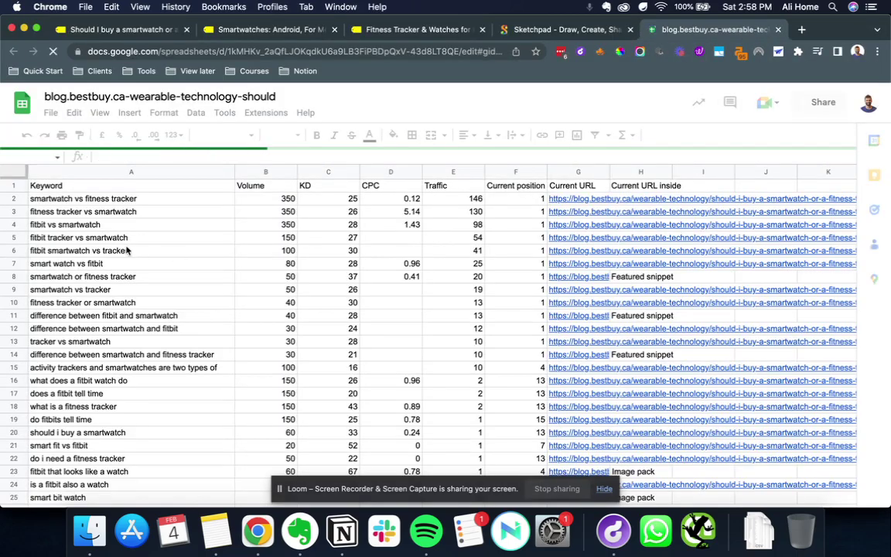
drag(88, 196, 85, 430)
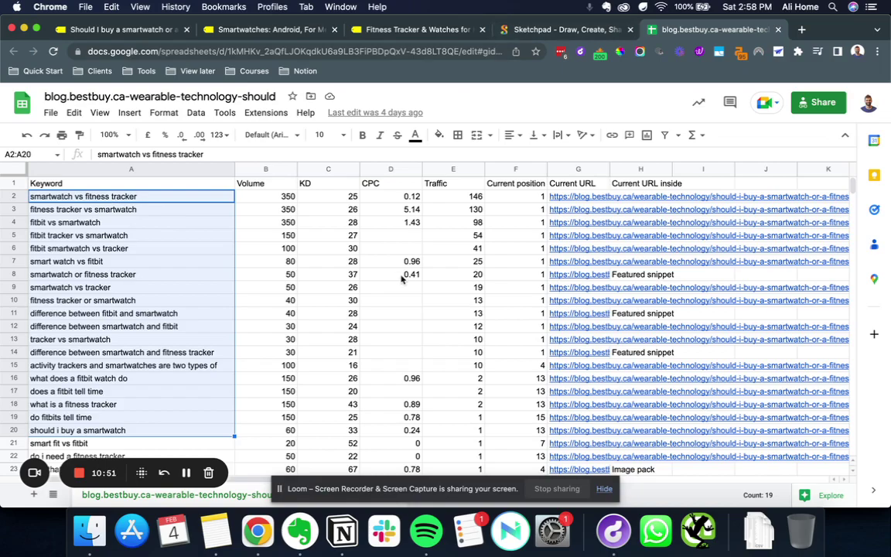
- Return to Notion, close the Current keyword list entry and highlight "smartwatch vs fitness tracker" in the Target keyword entry
key(ctrl+Up)
click(267, 306)
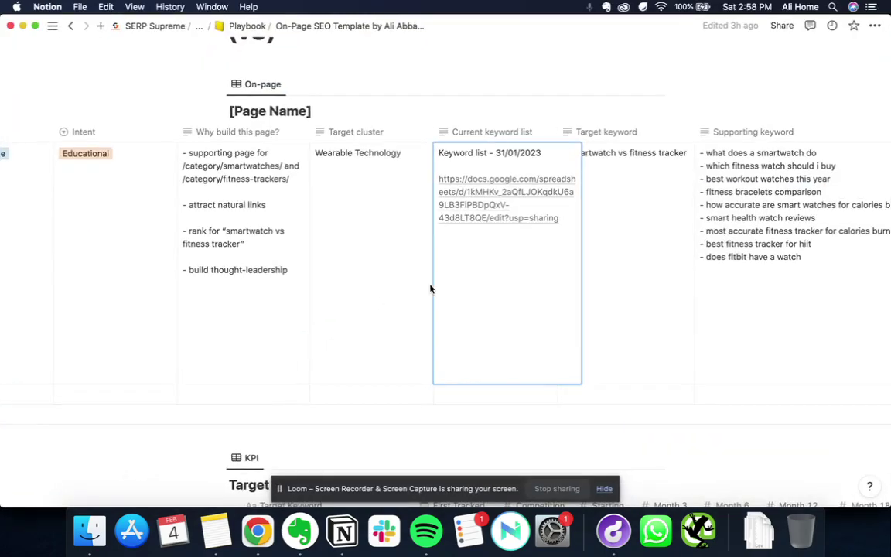
key(Escape)
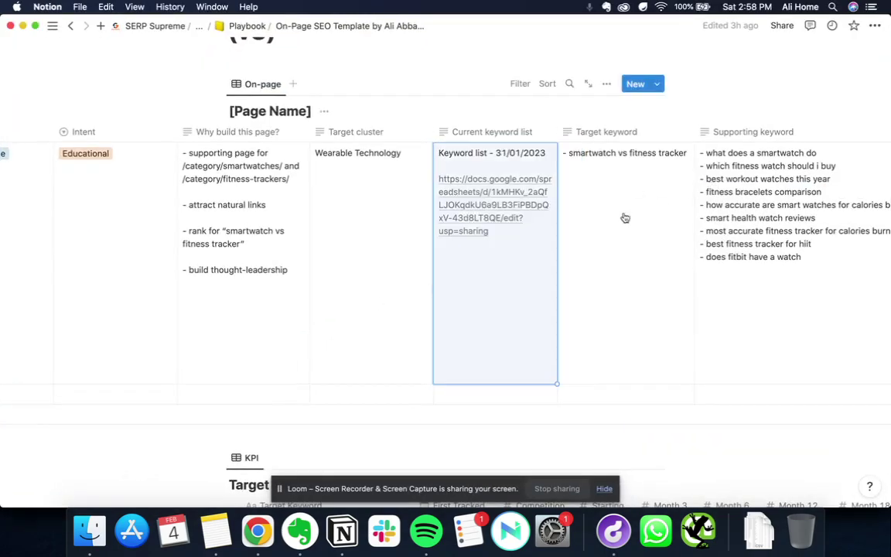
scroll(625, 219, right, 3)
scroll(480, 241, right, 2)
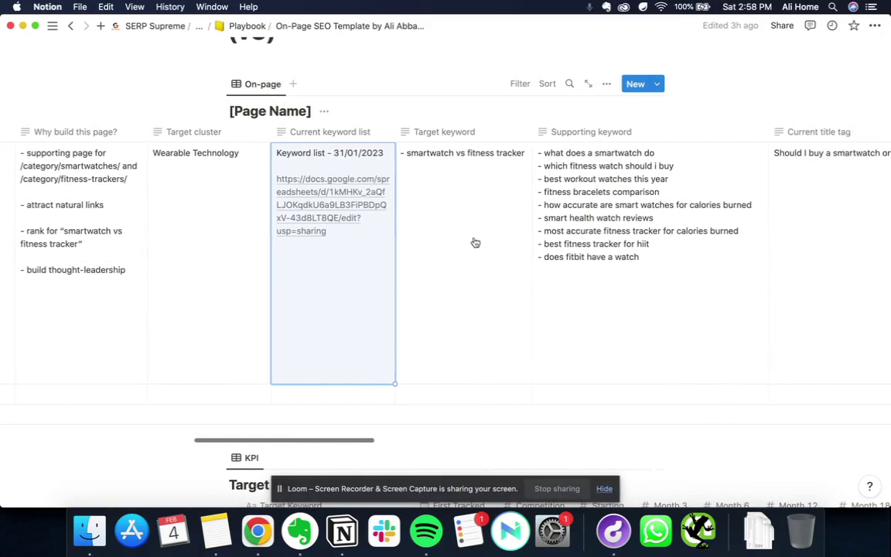
click(443, 164)
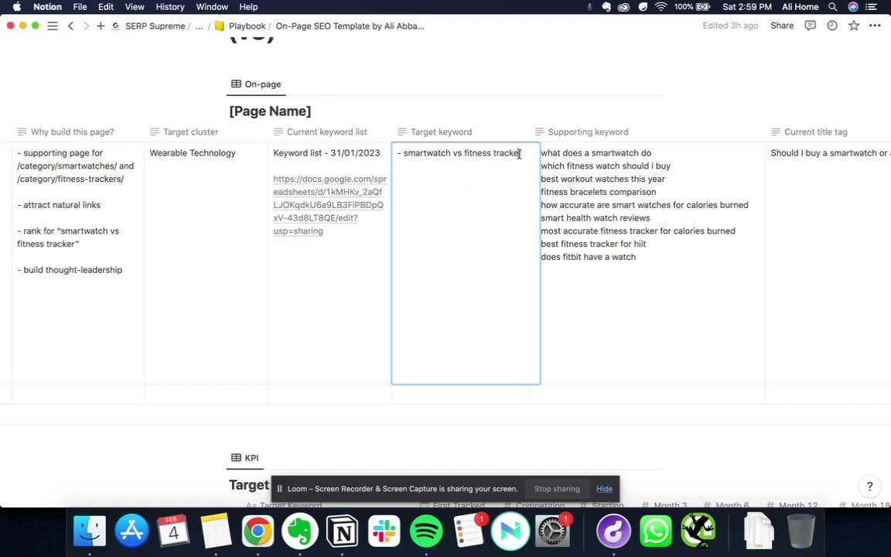
drag(525, 153, 404, 156)
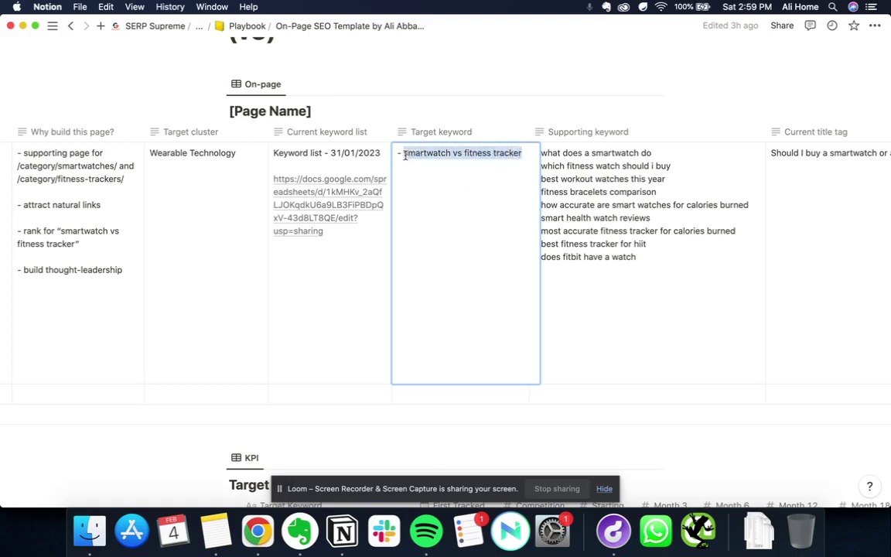
key(Escape)
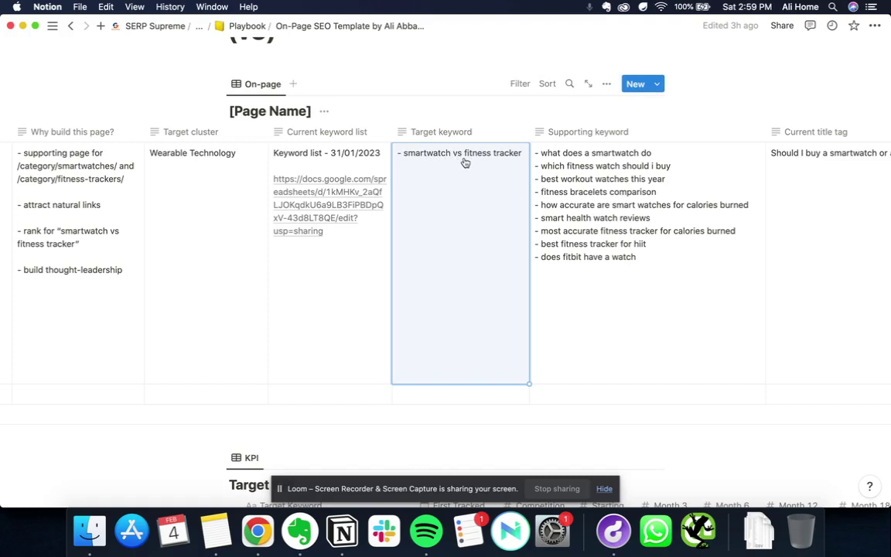
- Review the Supporting keyword entry's list and compare it with the Target keyword entry
click(569, 179)
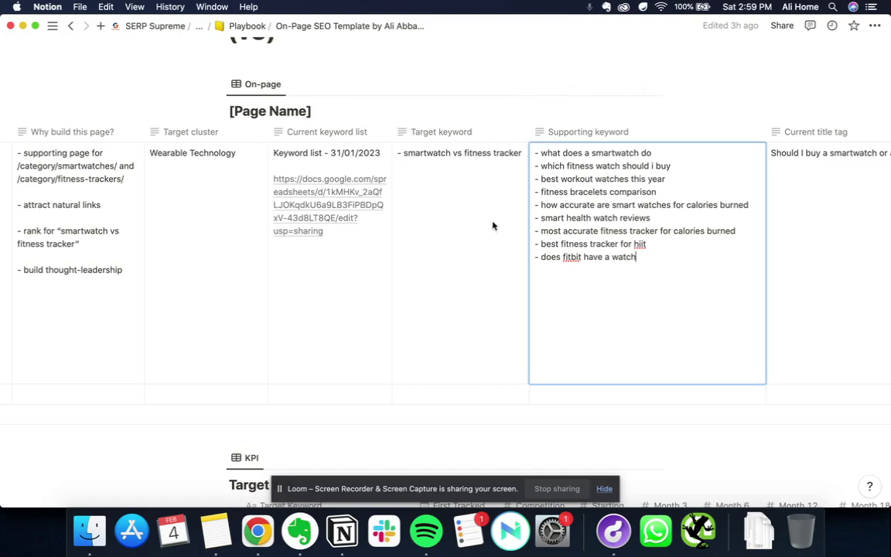
key(Escape)
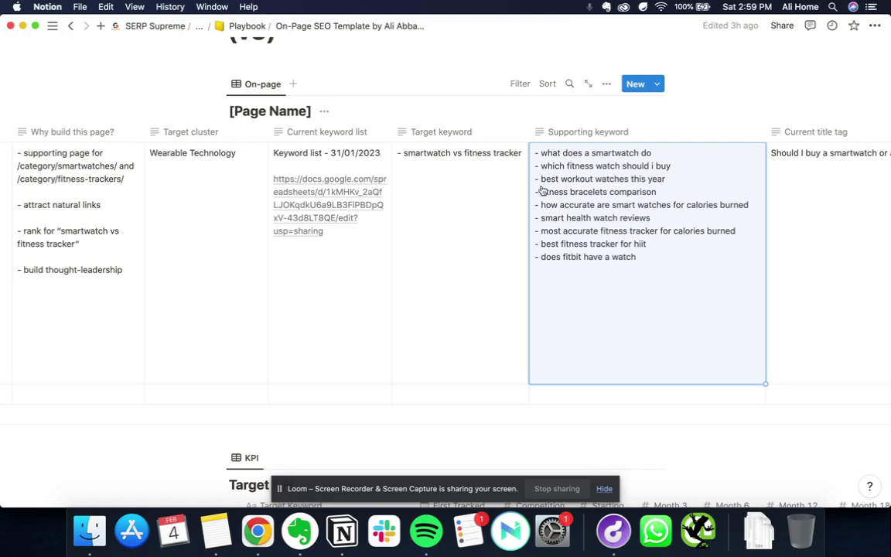
click(441, 156)
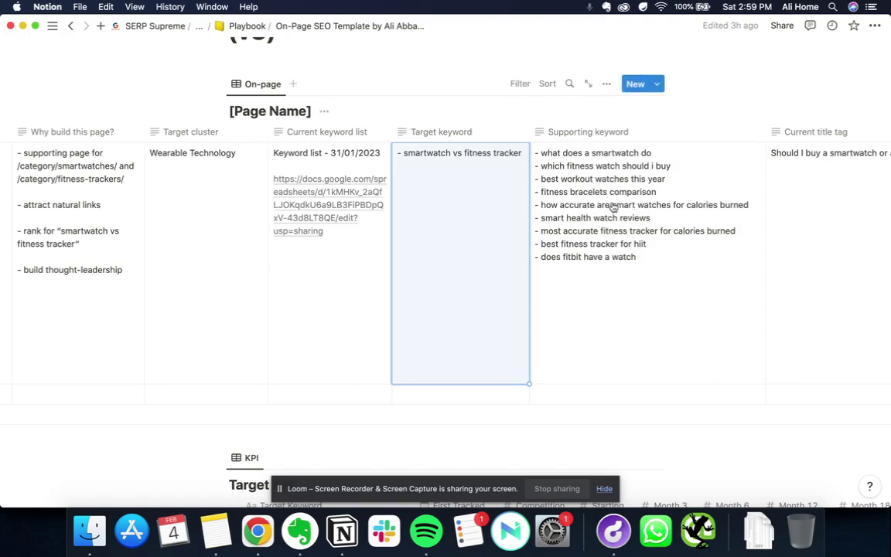
- Select the Current title tag entry, minimize the Search Console window and switch to the Chrome window holding the keyword spreadsheet
click(802, 230)
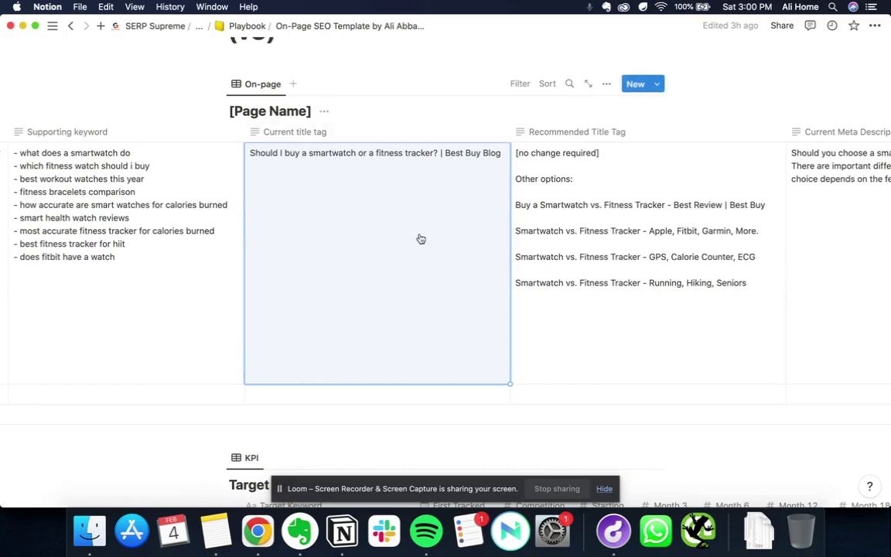
key(ctrl+Up)
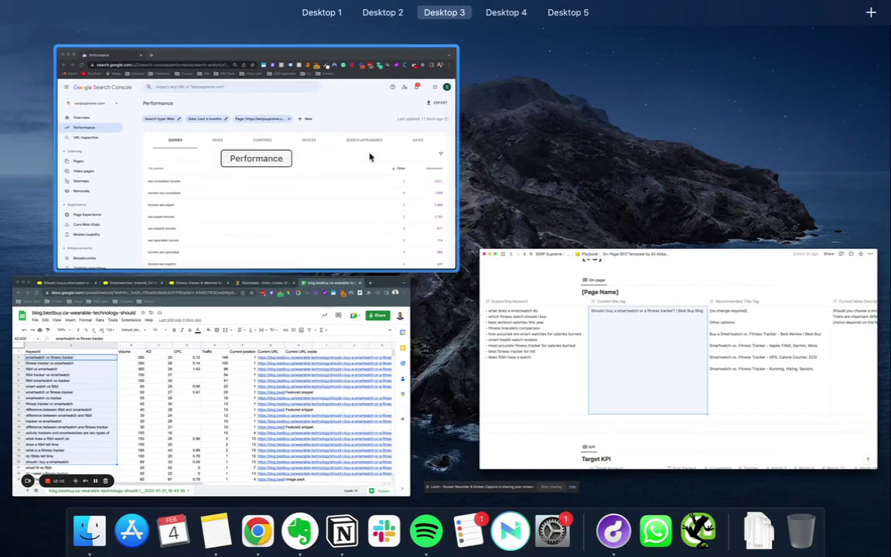
click(369, 155)
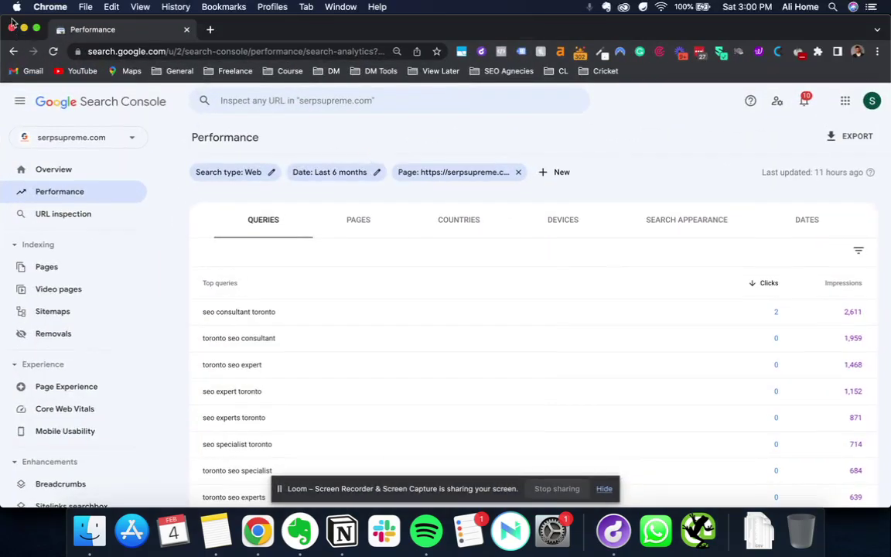
key(ctrl+Up)
click(426, 174)
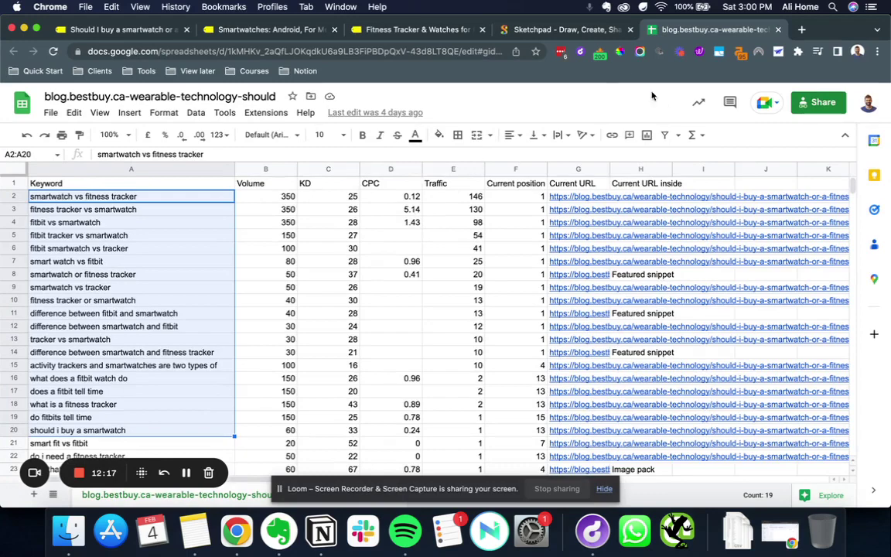
- Show the Best Buy article's SEO overview with the SEO Pro extension and highlight its page title
click(599, 55)
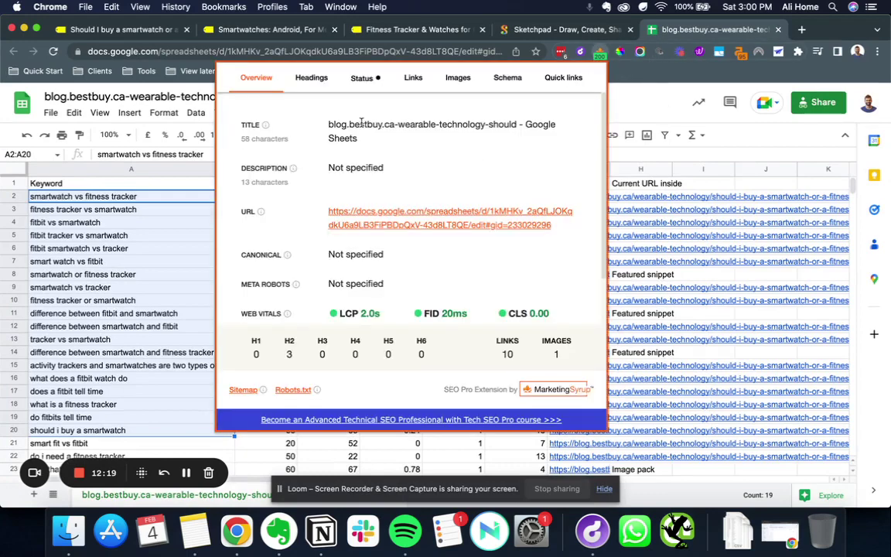
click(611, 102)
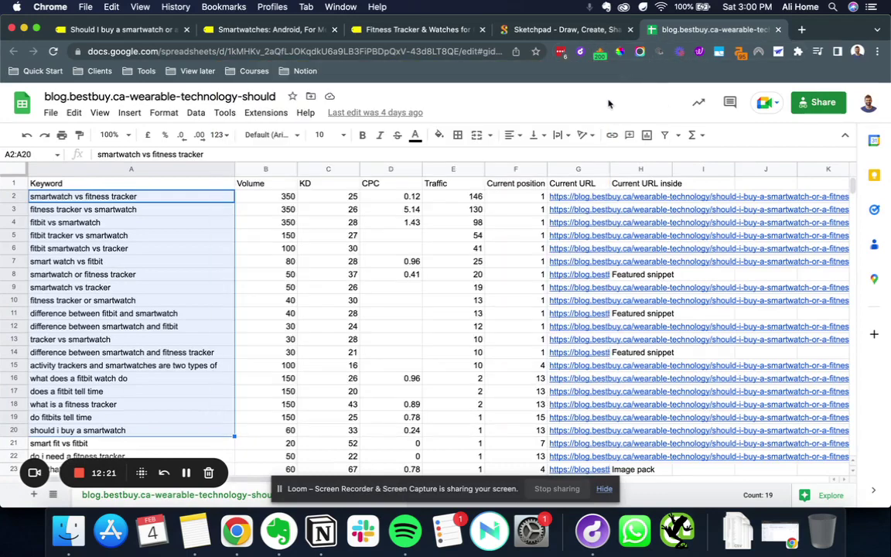
click(248, 31)
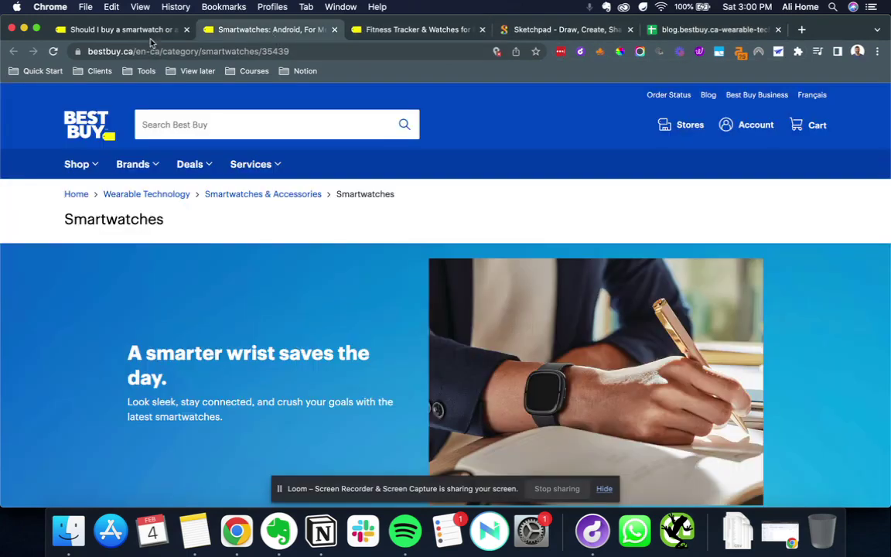
click(116, 30)
click(599, 51)
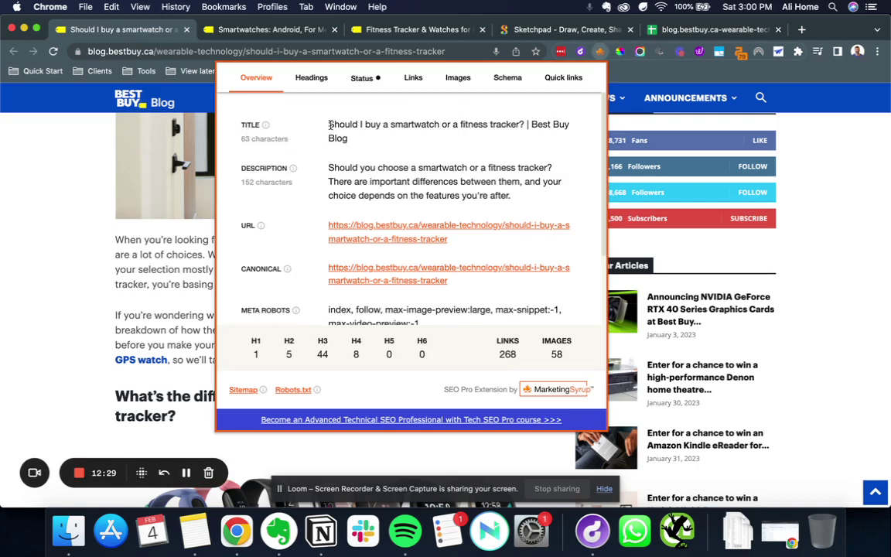
drag(330, 124, 356, 139)
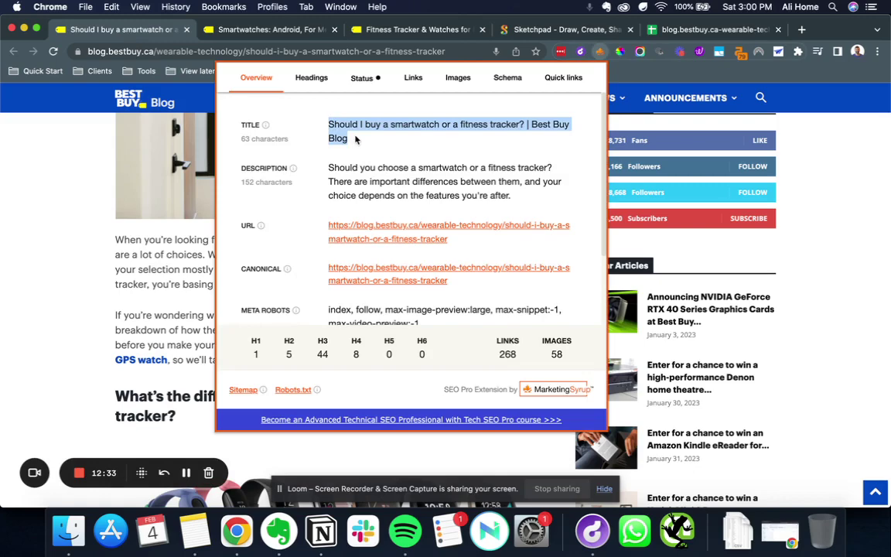
click(370, 145)
- Return to Notion and open the Recommended Title Tag entry to review the alternative titles
key(ctrl+Up)
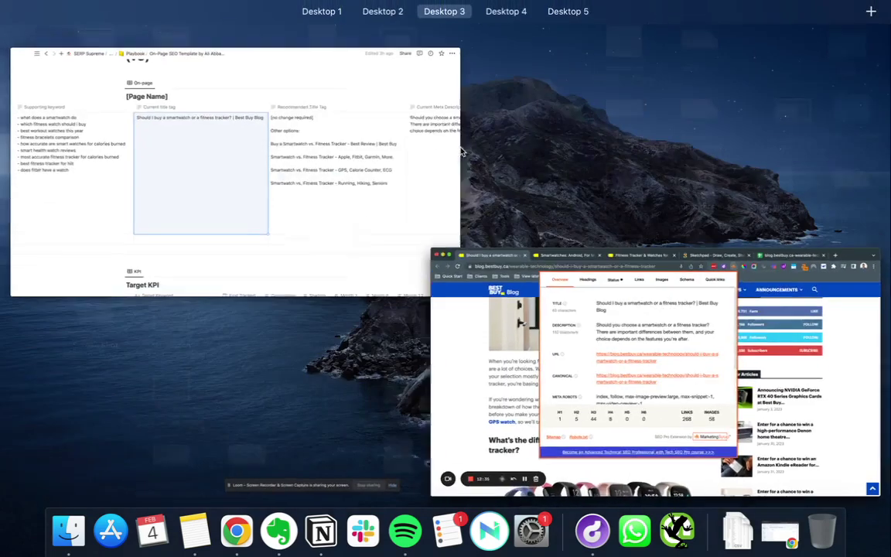
click(366, 145)
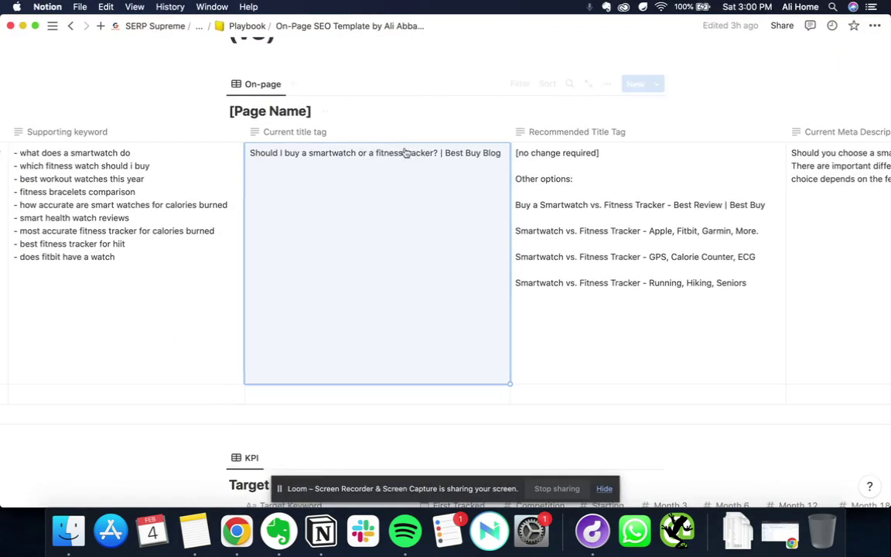
click(559, 164)
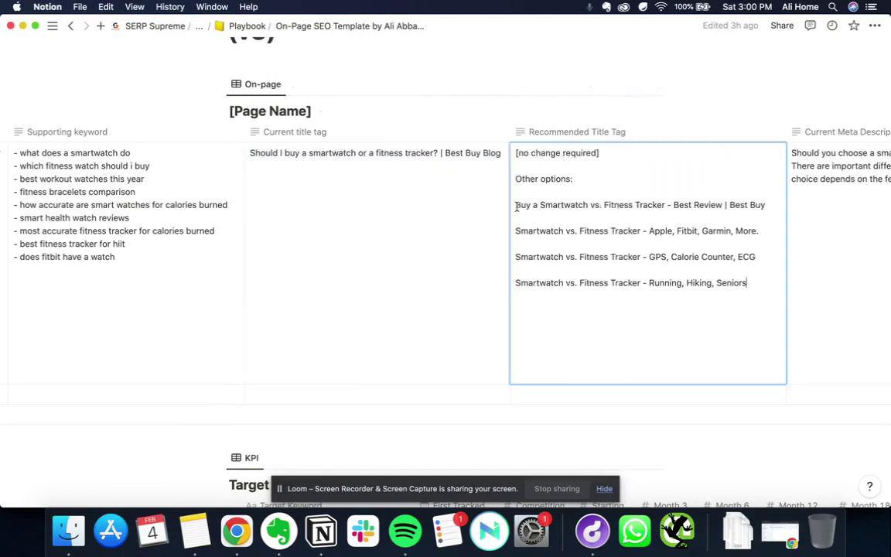
- Highlight the main phrase and the review, brand, feature and audience modifiers in the Recommended Title Tag alternatives
mouse_move(517, 206)
mouse_down()
mouse_move(622, 211)
mouse_move(533, 205)
mouse_up()
drag(540, 205, 666, 204)
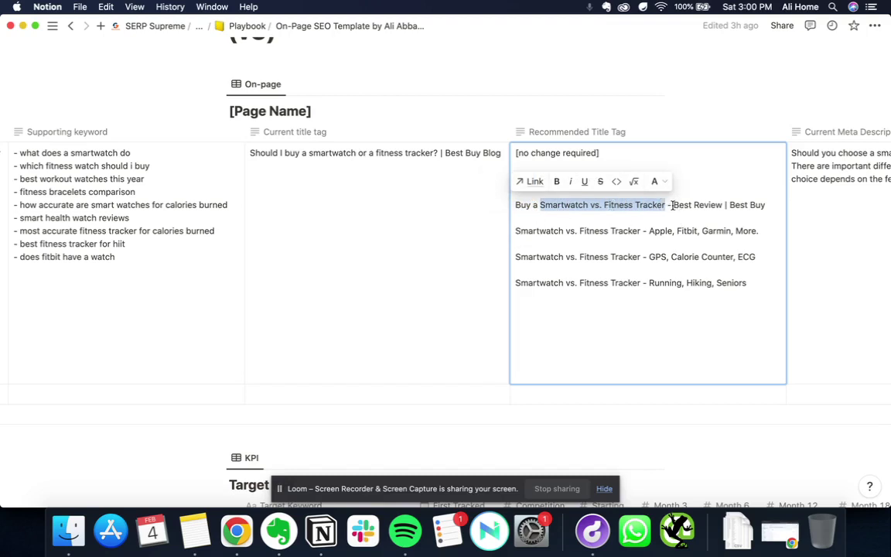
drag(674, 205, 721, 205)
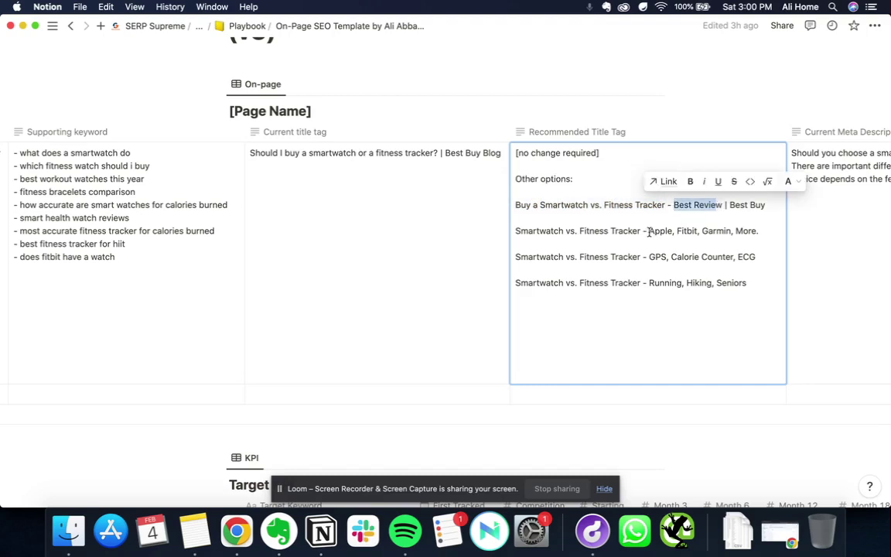
drag(649, 231, 732, 231)
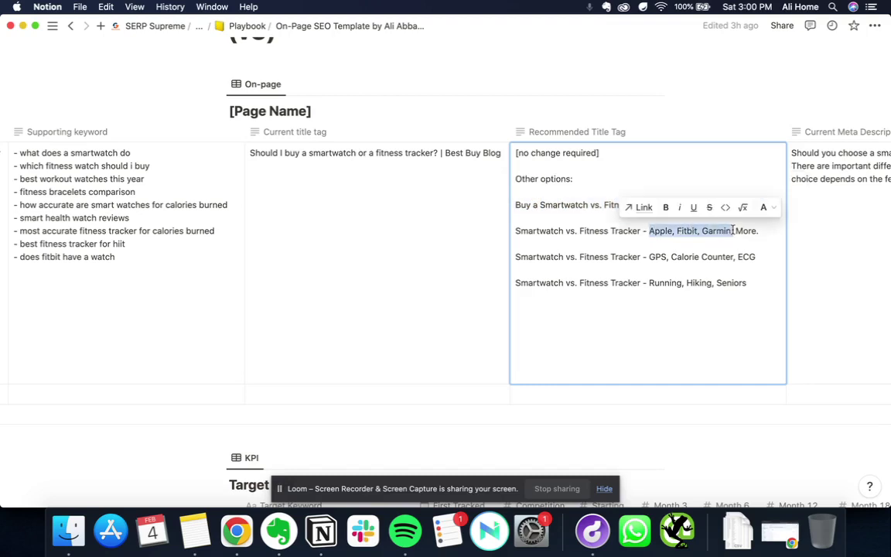
click(650, 258)
drag(651, 258, 758, 258)
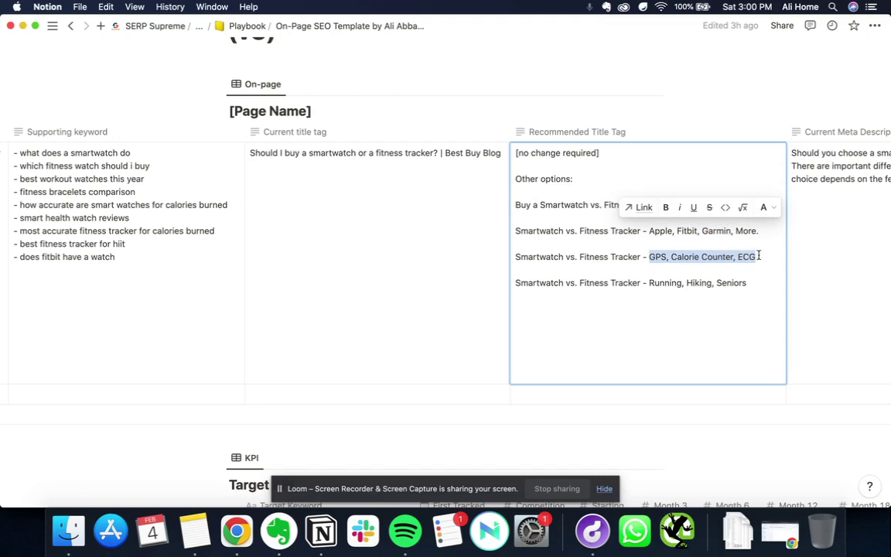
drag(648, 284, 750, 283)
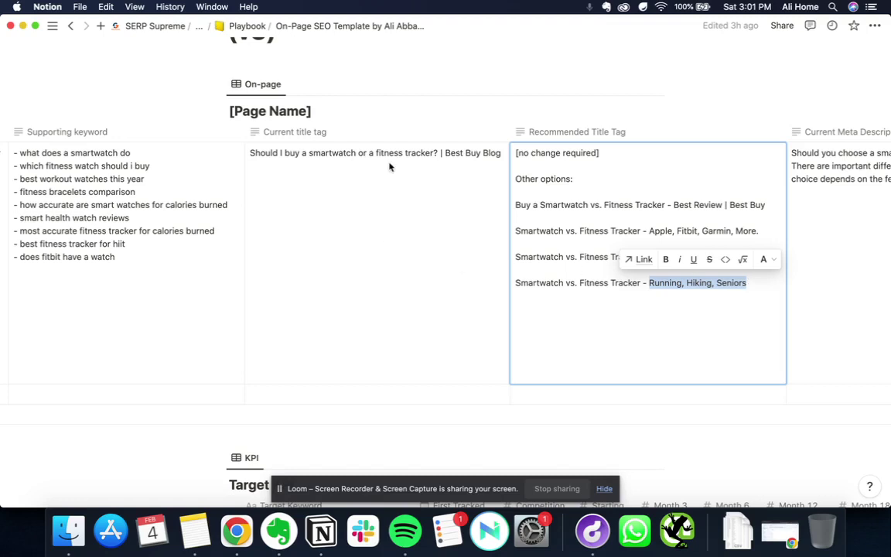
key(Escape)
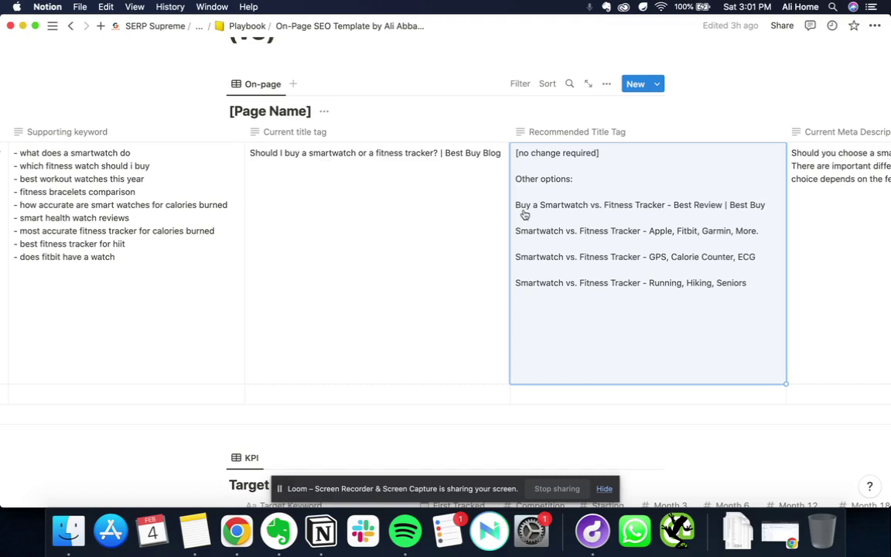
- Open the Current Meta Description entry, then highlight the matching description in the Best Buy article's SEO Pro overview in Chrome
scroll(796, 253, right, 10)
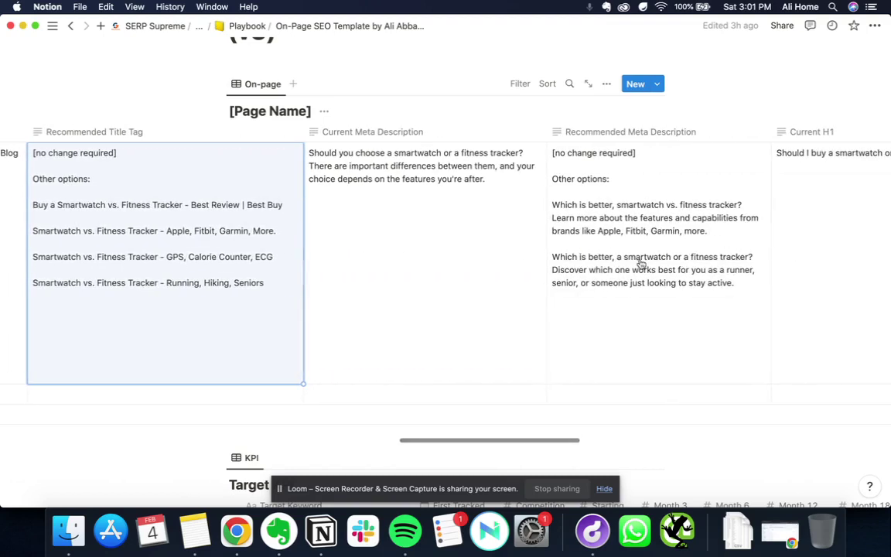
click(444, 234)
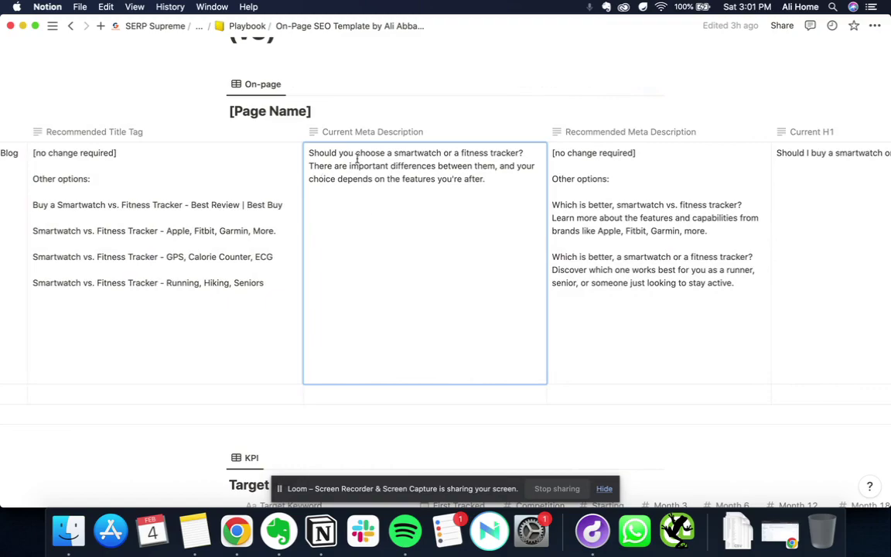
key(ctrl+Up)
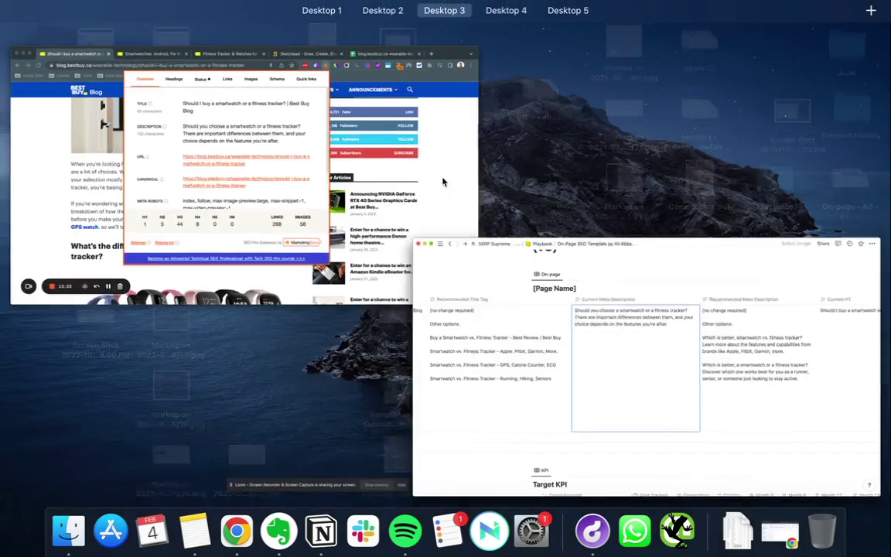
click(351, 213)
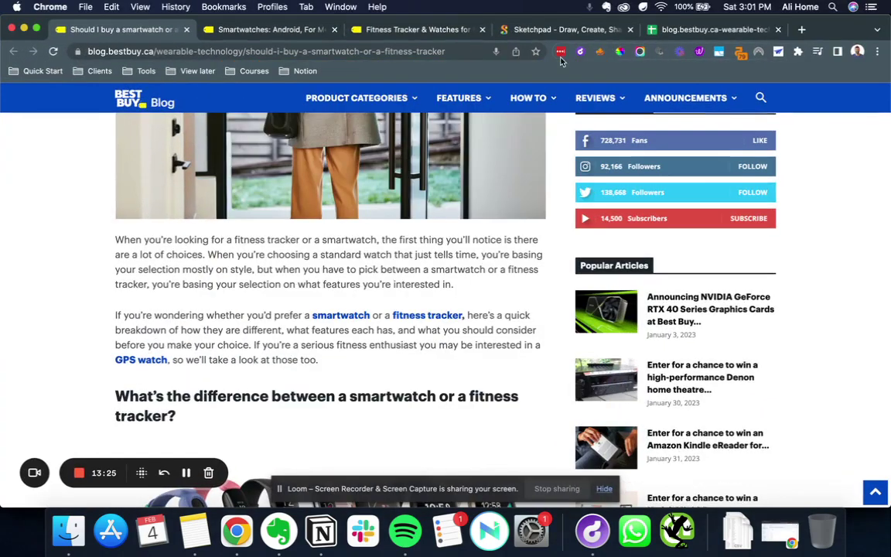
click(601, 52)
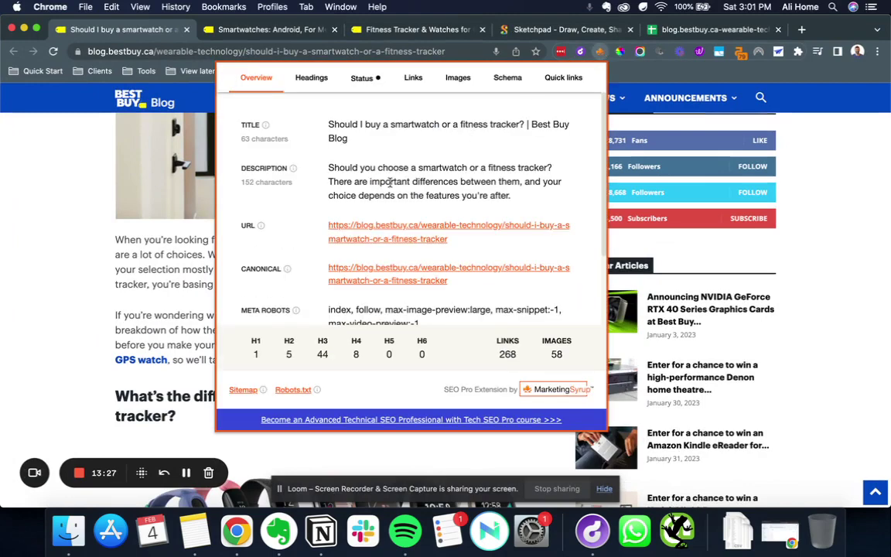
drag(331, 167, 510, 195)
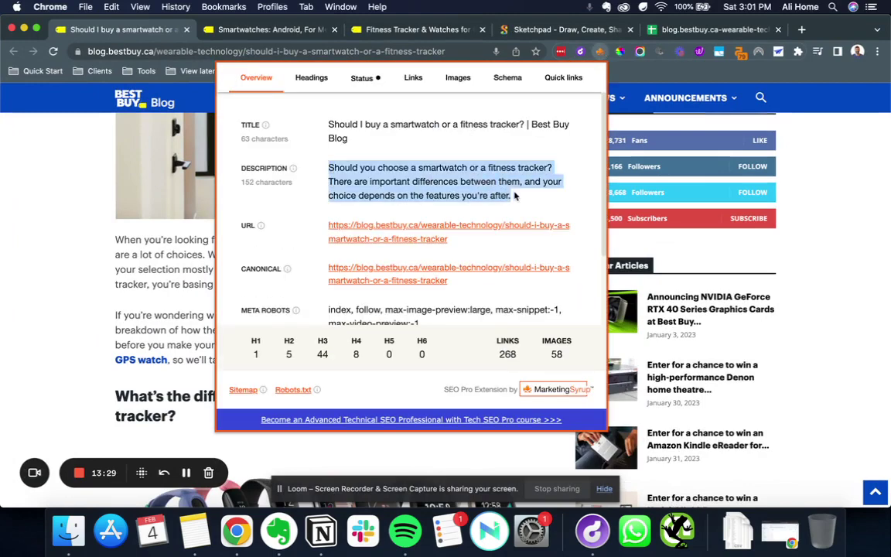
- Return to Notion and highlight the brand names "Apple, Fitbit, Garmin, more" in the Recommended Meta Description entry
key(ctrl+Up)
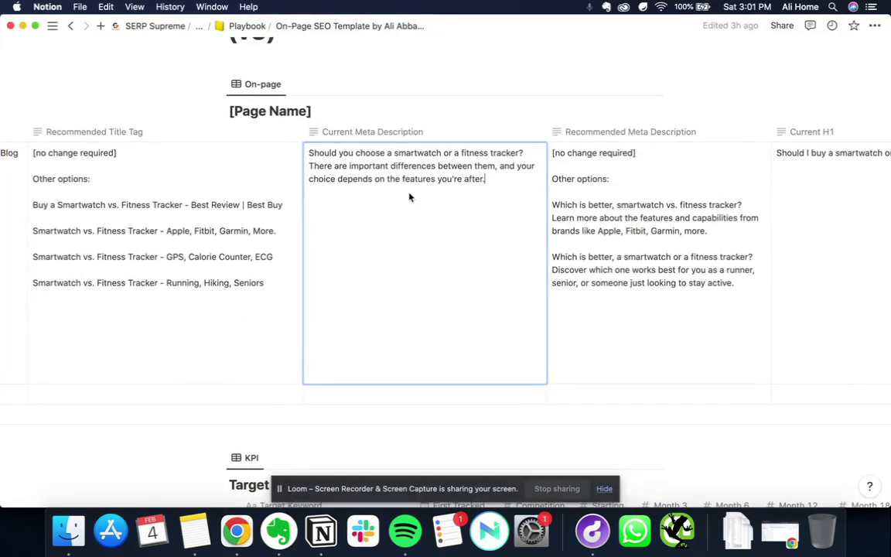
key(Escape)
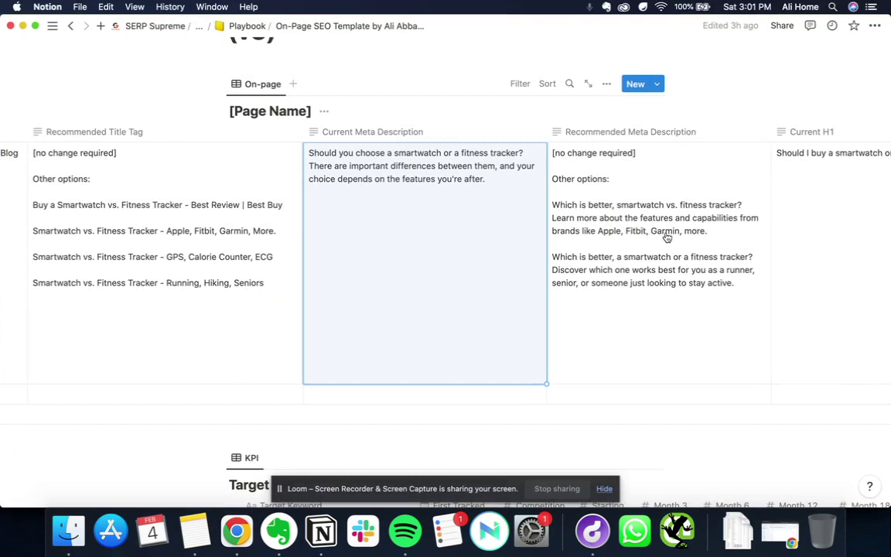
click(604, 235)
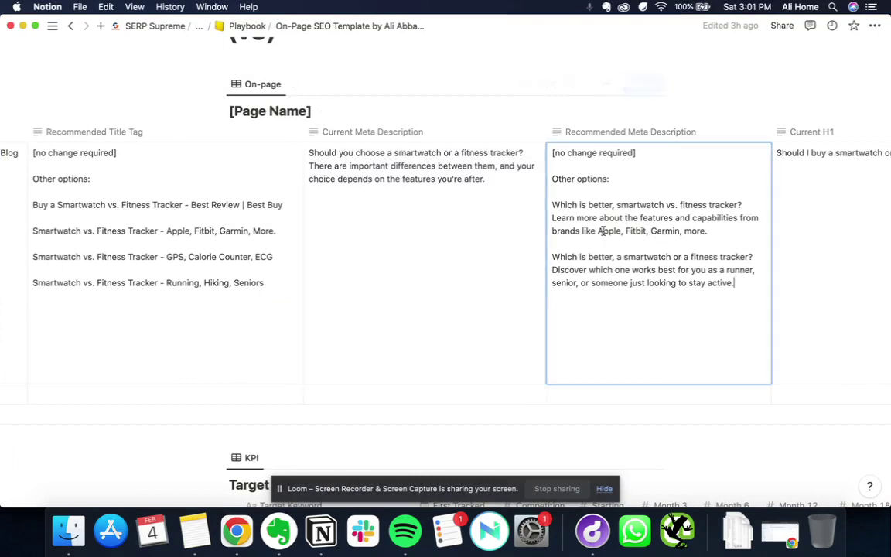
drag(599, 231, 708, 230)
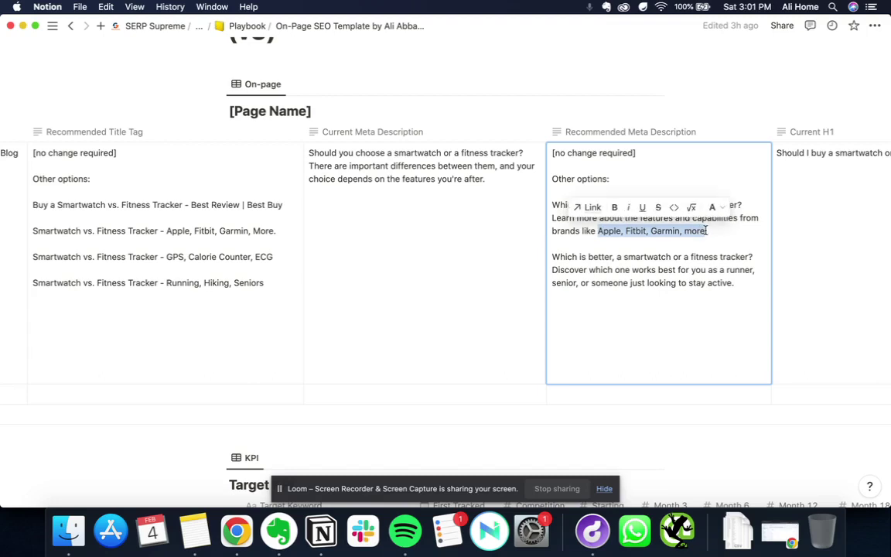
key(Escape)
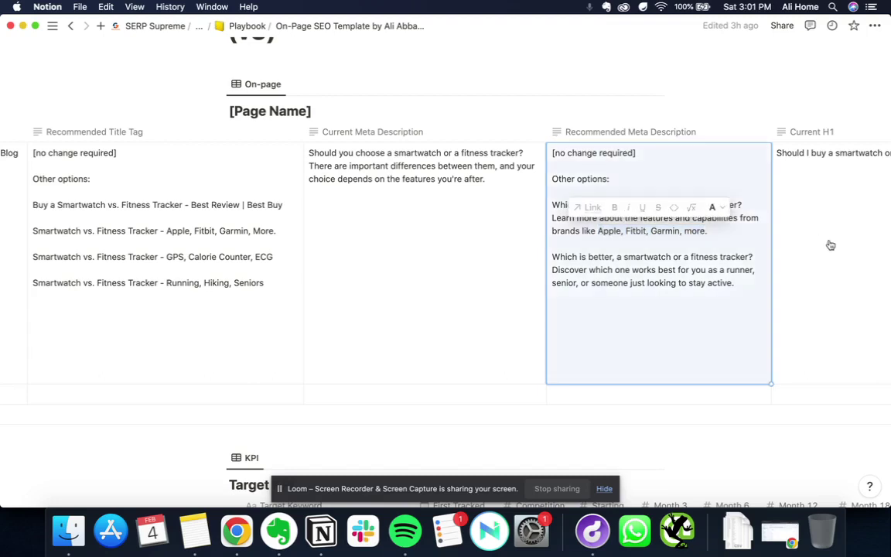
- Open the Current H1 entry, then switch to Chrome and highlight the Best Buy article's main heading
scroll(773, 244, right, 10)
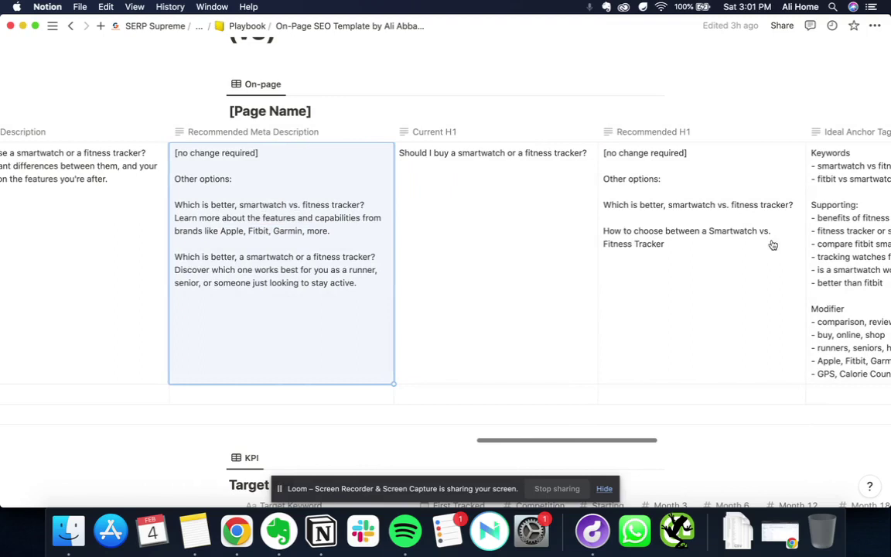
click(469, 184)
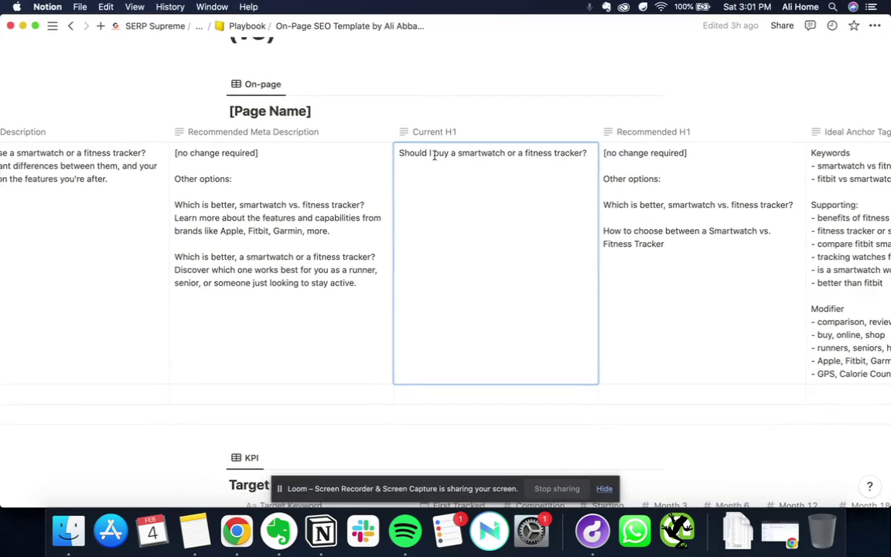
key(ctrl+Up)
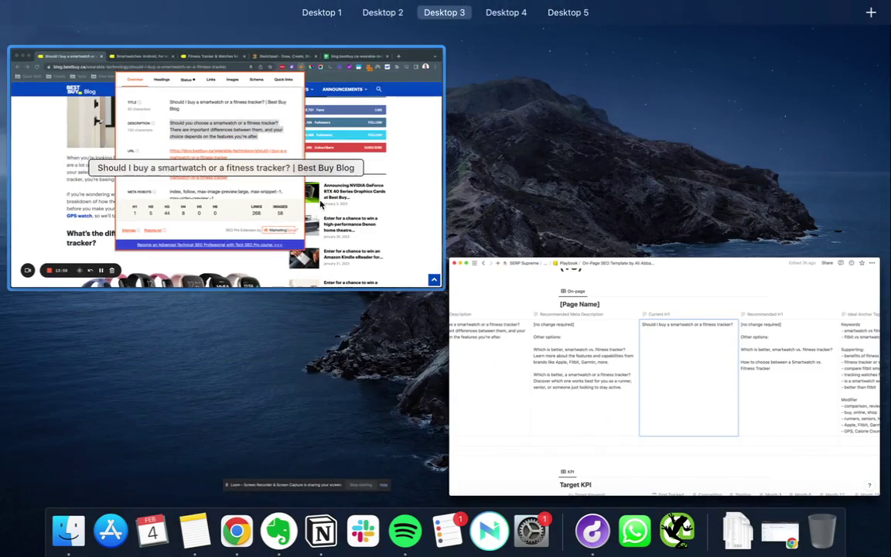
click(380, 201)
scroll(149, 255, up, 10)
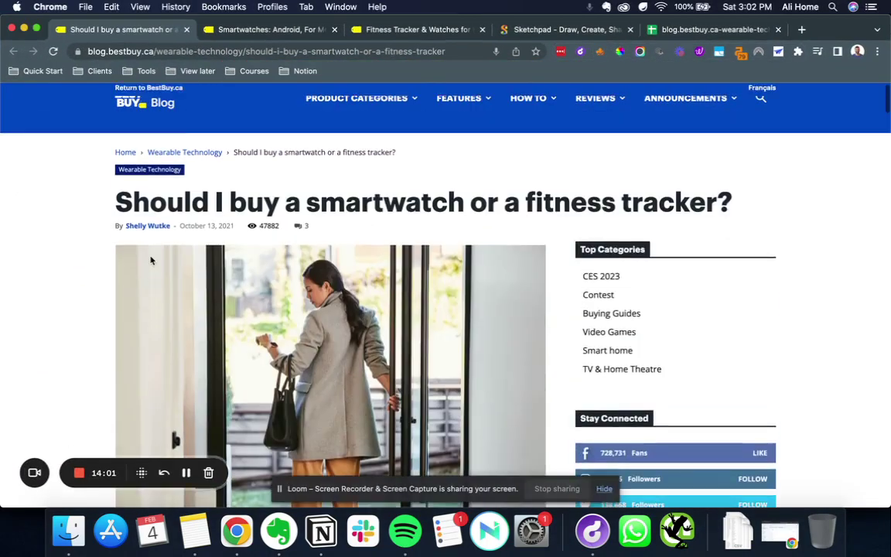
drag(118, 189, 733, 195)
- Show the article's headings list in the SEO Pro extension and highlight its H1
mouse_move(738, 116)
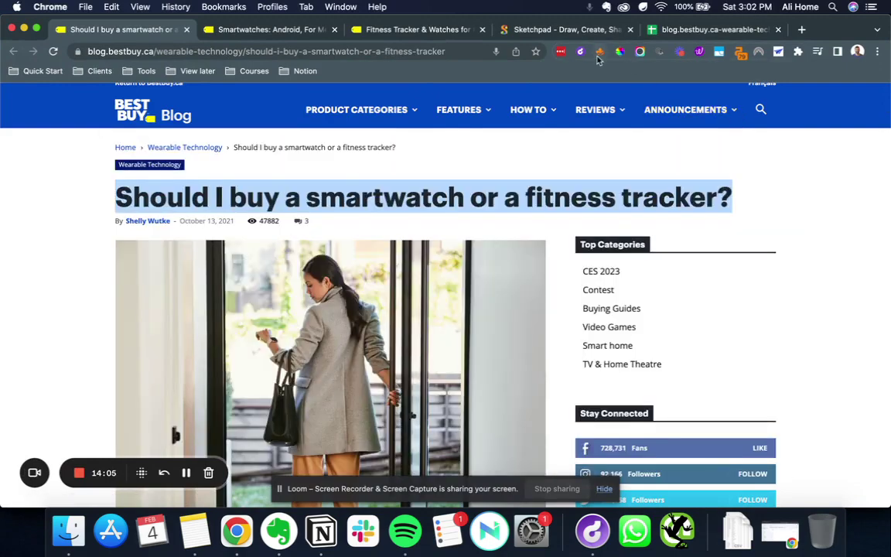
click(599, 51)
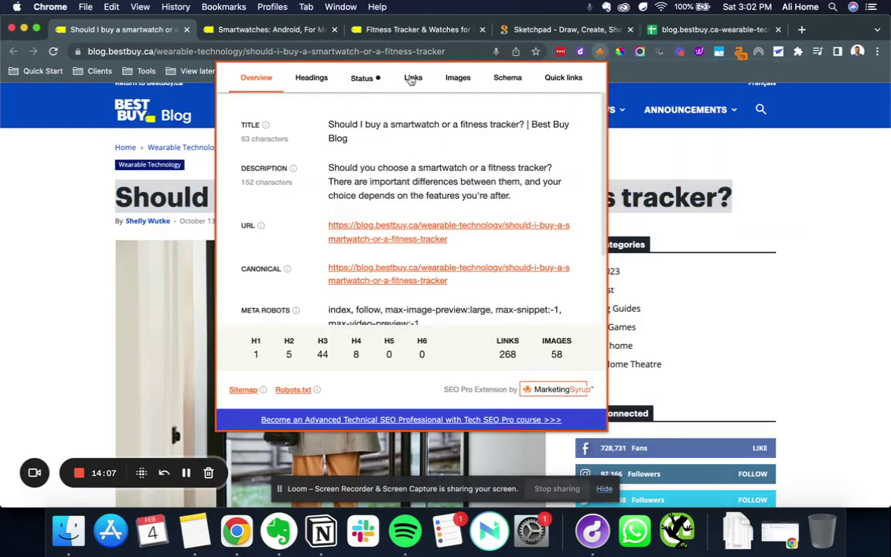
click(311, 82)
scroll(398, 259, down, 10)
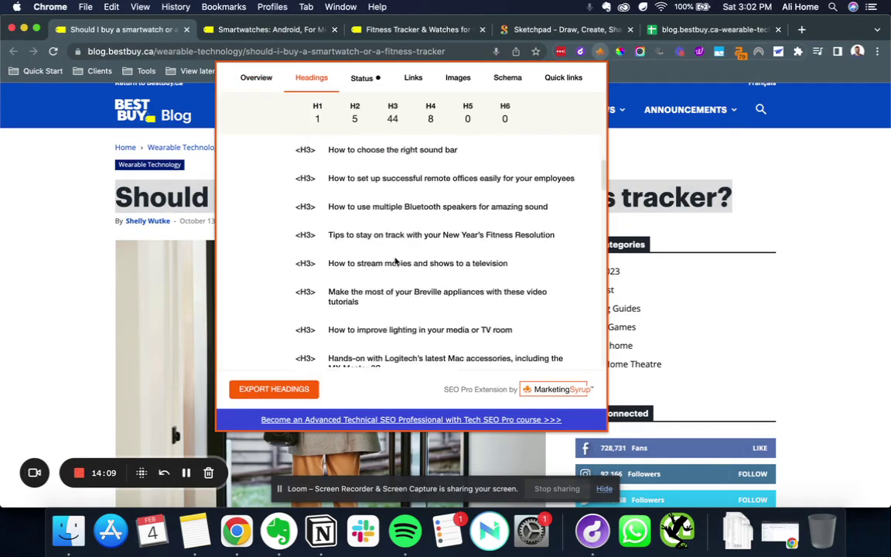
scroll(395, 261, down, 8)
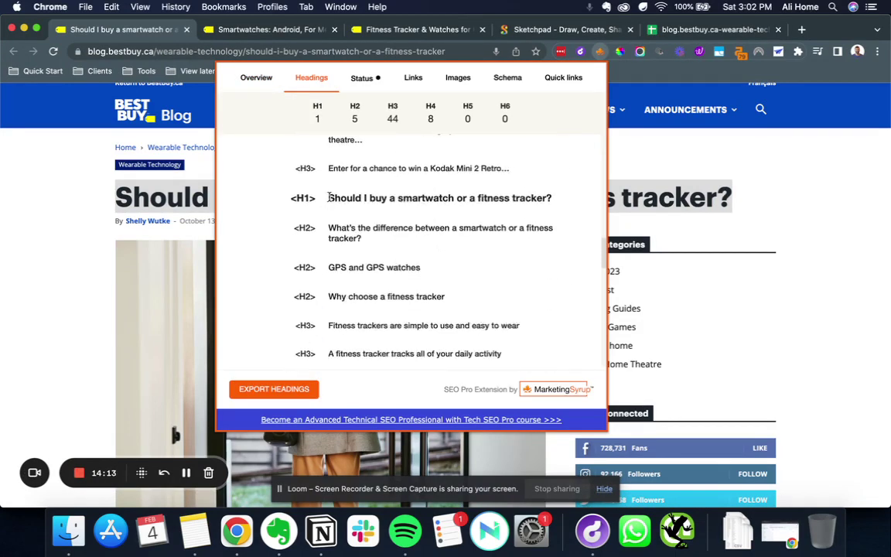
drag(327, 200, 558, 203)
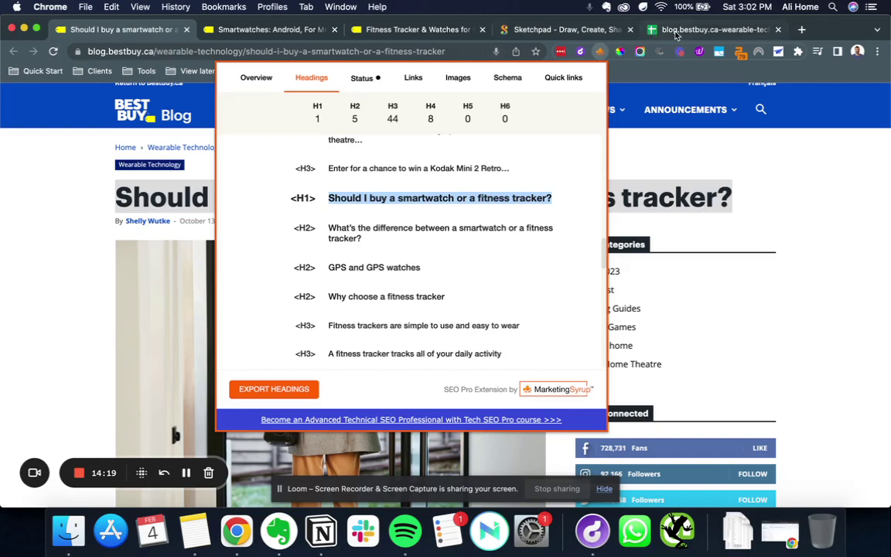
- Return to Notion and review the alternative headings in the Recommended H1 entry
key(ctrl+Up)
click(380, 209)
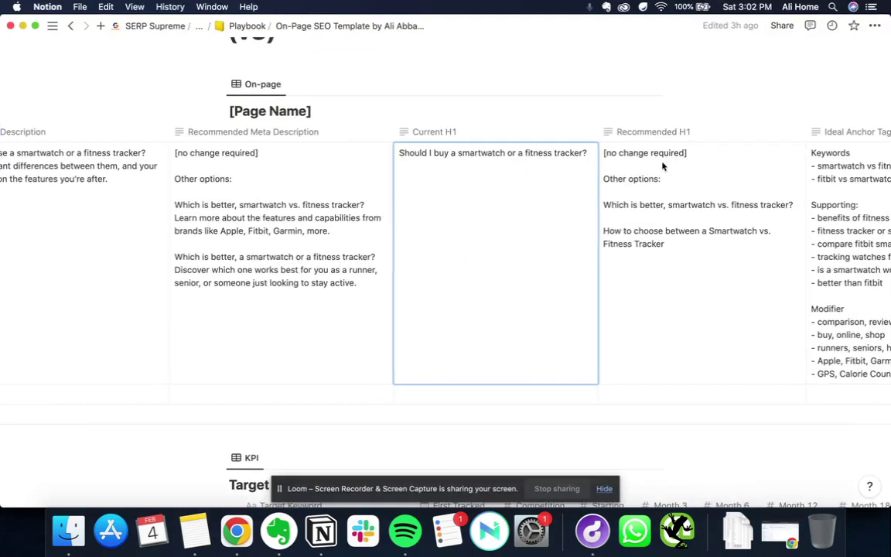
key(Escape)
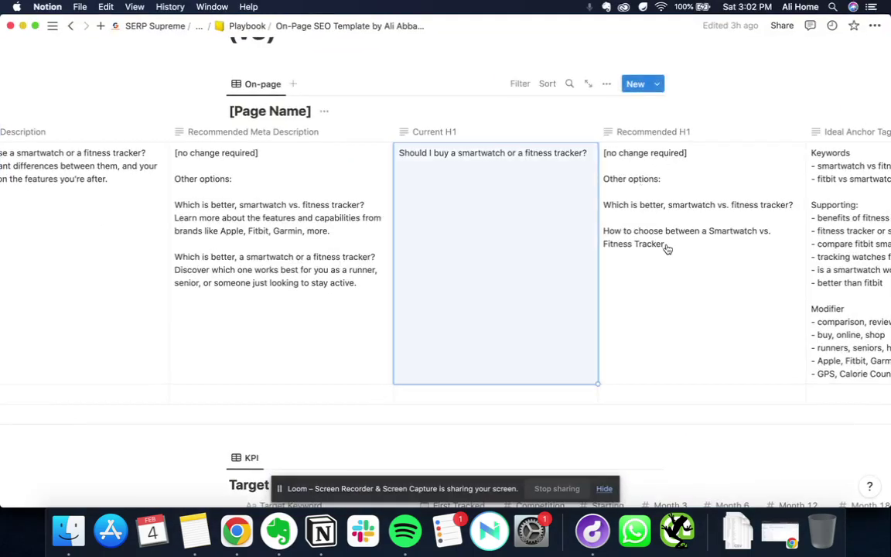
scroll(617, 233, right, 2)
click(618, 233)
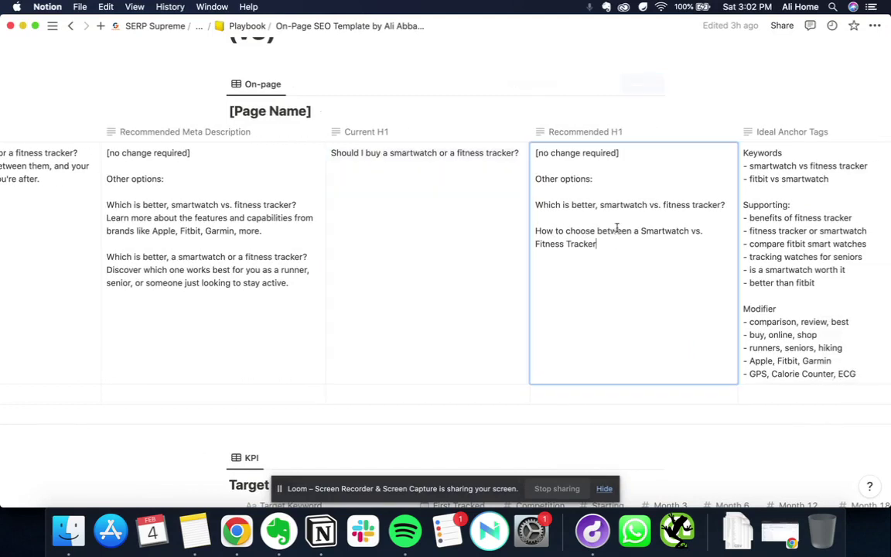
key(Escape)
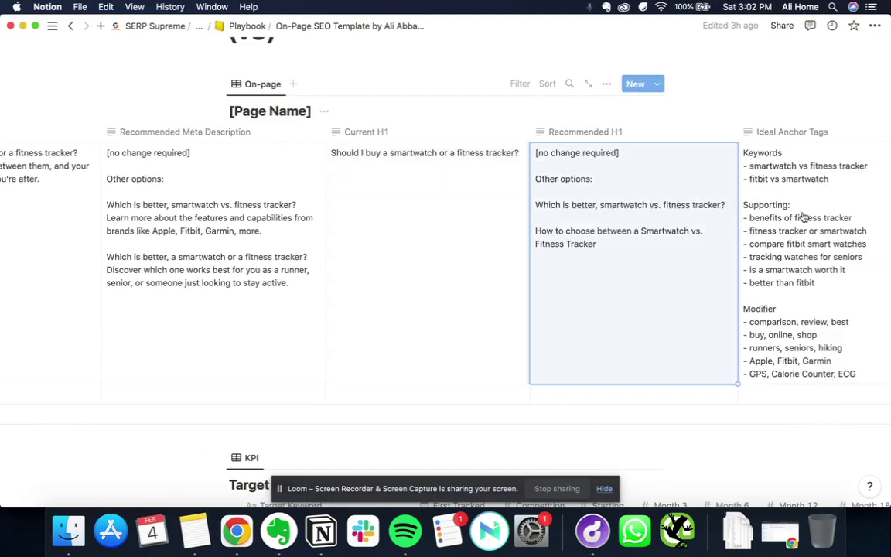
- Open the Ideal Anchor Tags entry, then switch to the Best Buy article in Chrome and dismiss the SEO Pro overlay
scroll(606, 272, right, 6)
click(603, 265)
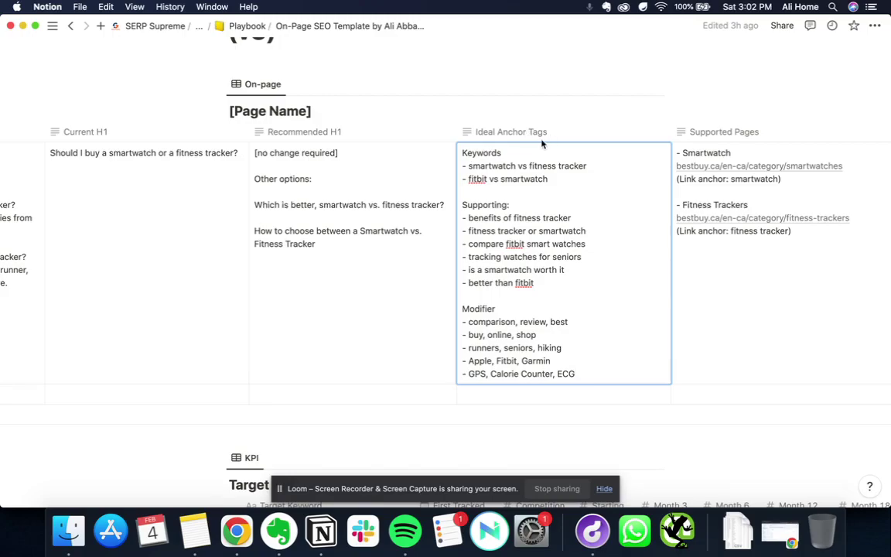
key(ctrl+Up)
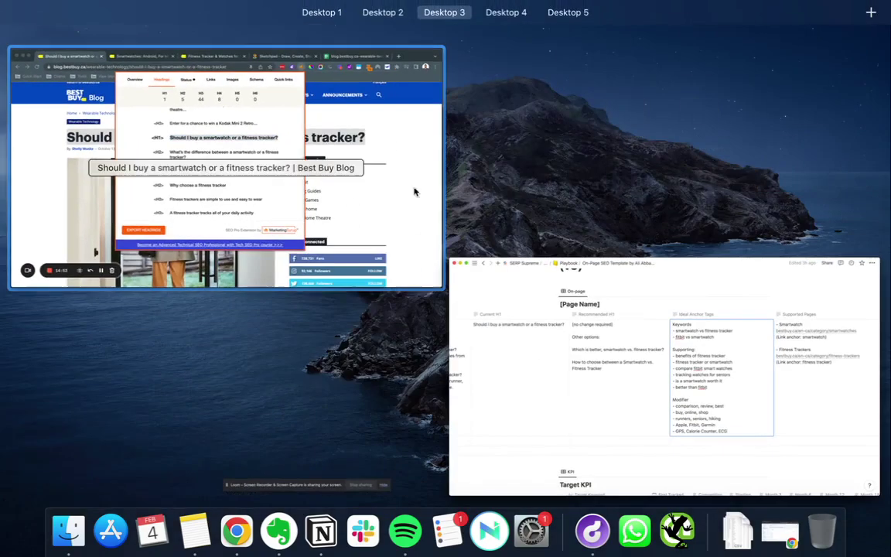
click(352, 199)
click(85, 303)
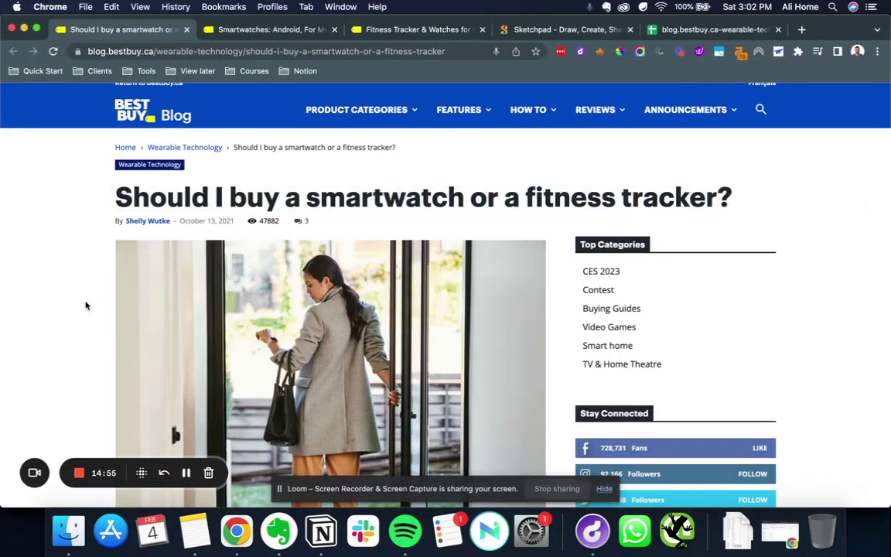
- Examine the smartwatch and fitness tracker links in the article's introduction, checking the smartwatches category page they support
scroll(85, 303, down, 10)
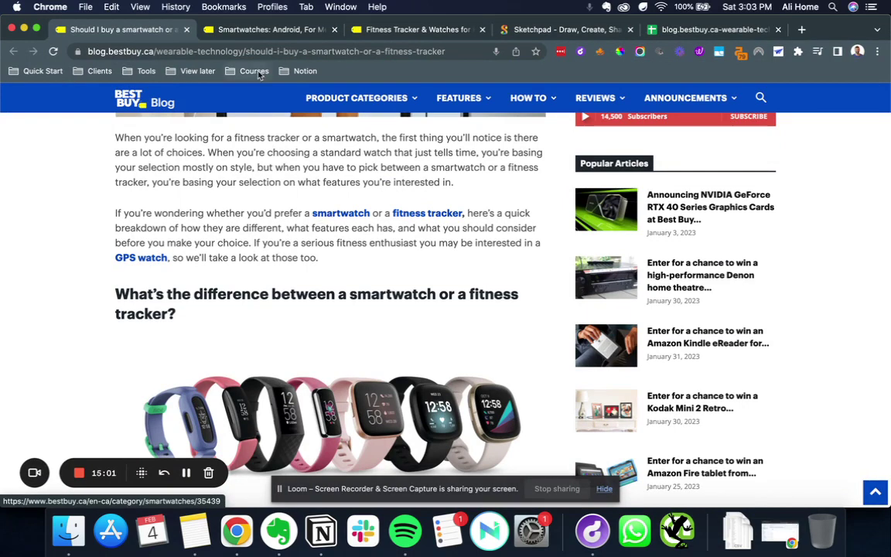
click(236, 33)
click(122, 31)
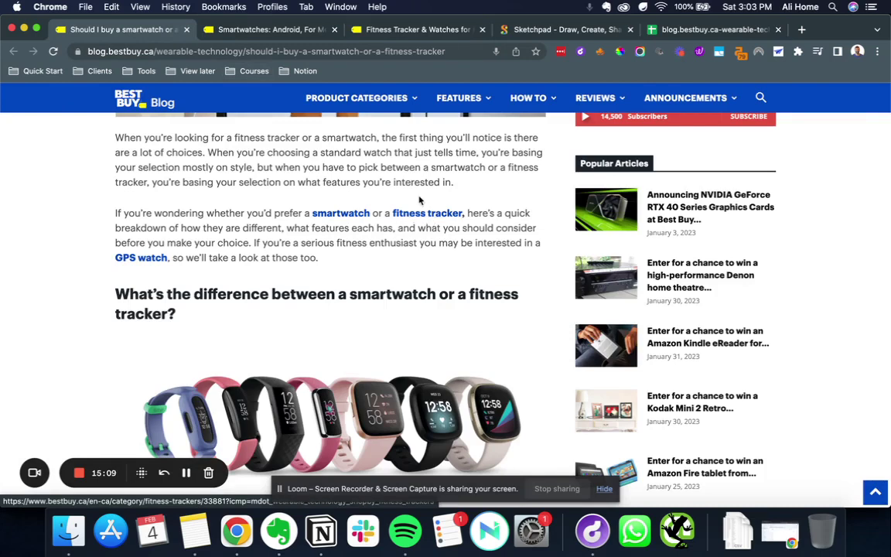
- Look through Best Buy's Fitness Trackers category page, then return to the smartwatch or fitness tracker article
click(404, 31)
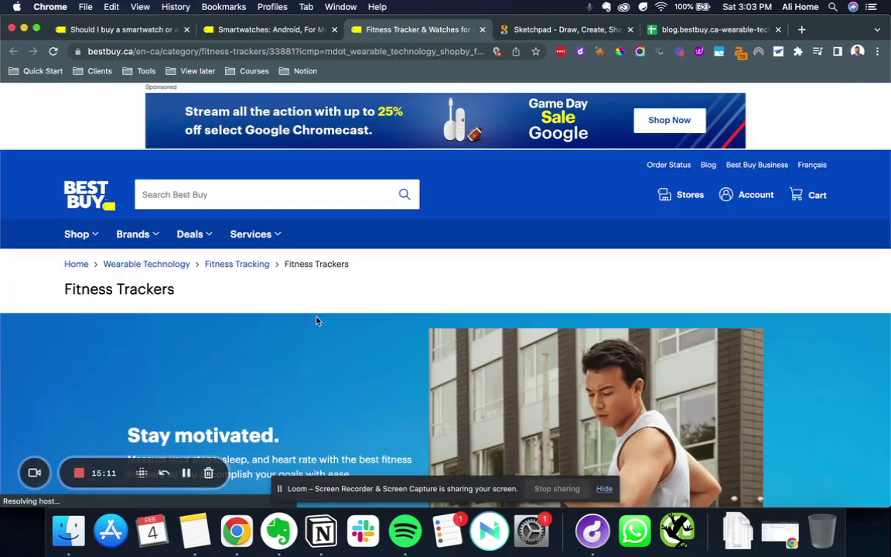
scroll(346, 332, down, 10)
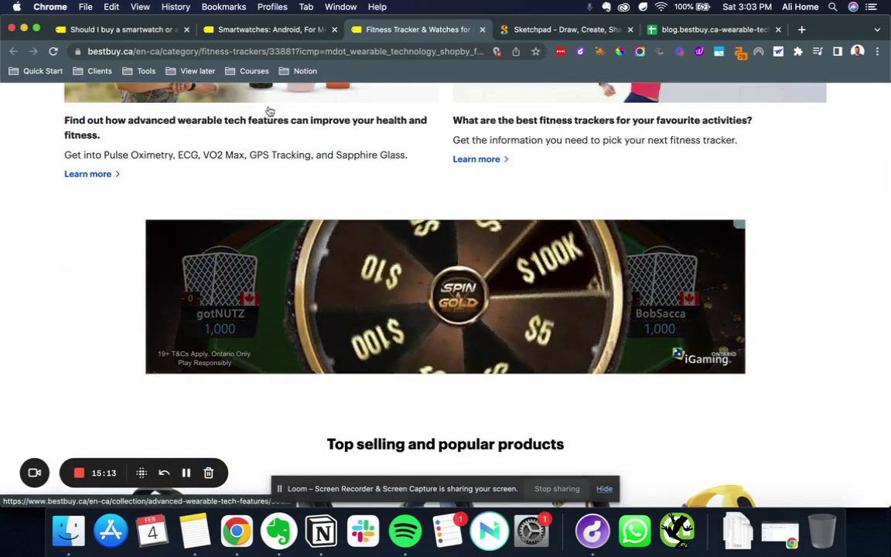
click(124, 31)
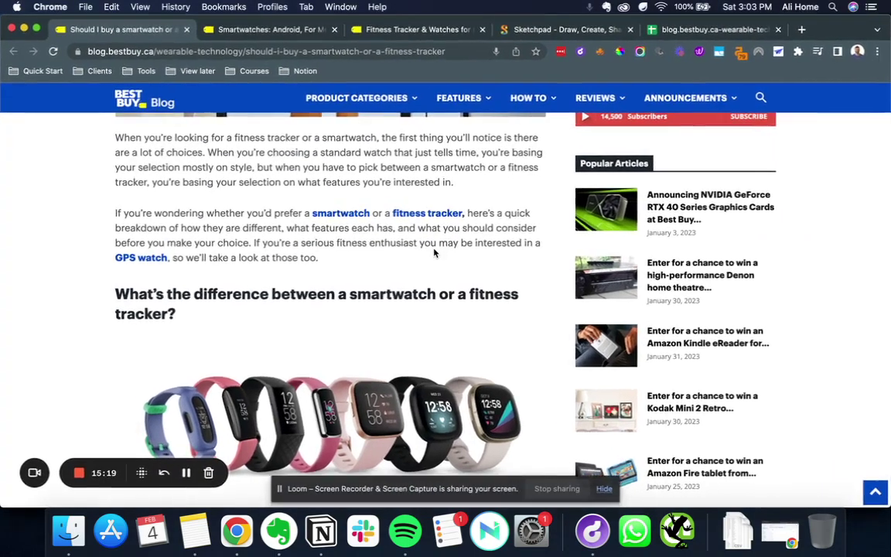
- Switch to Notion and highlight the two main keywords and the Supporting label in the Ideal Anchor Tags entry
key(ctrl+Up)
click(406, 173)
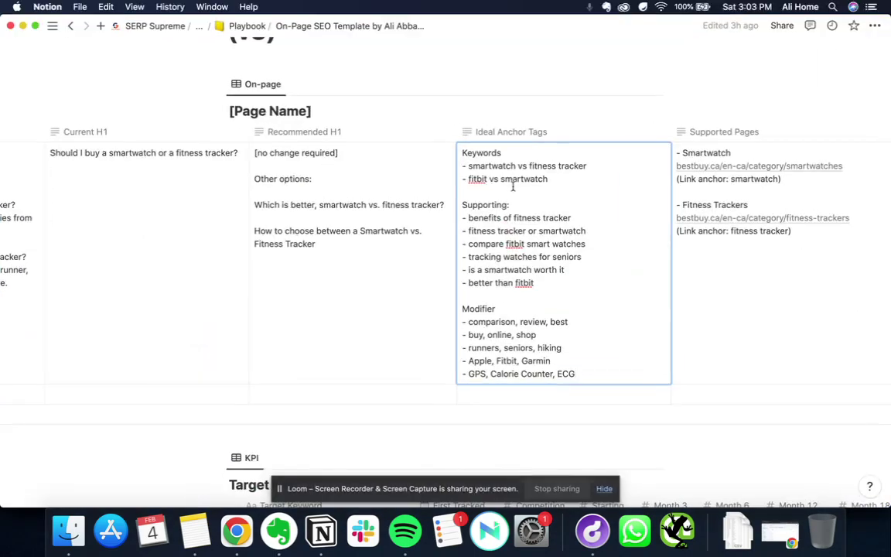
click(559, 181)
drag(559, 181, 469, 169)
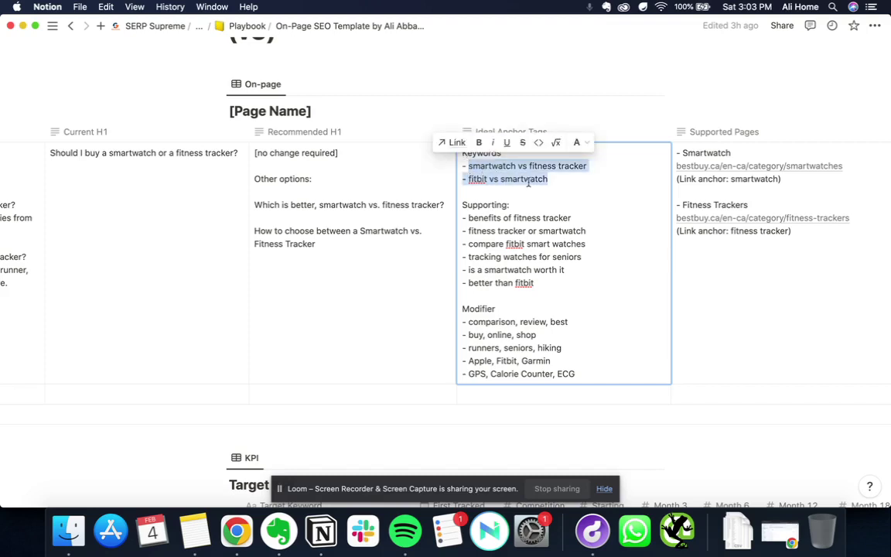
click(557, 183)
drag(554, 181, 467, 168)
drag(512, 204, 461, 205)
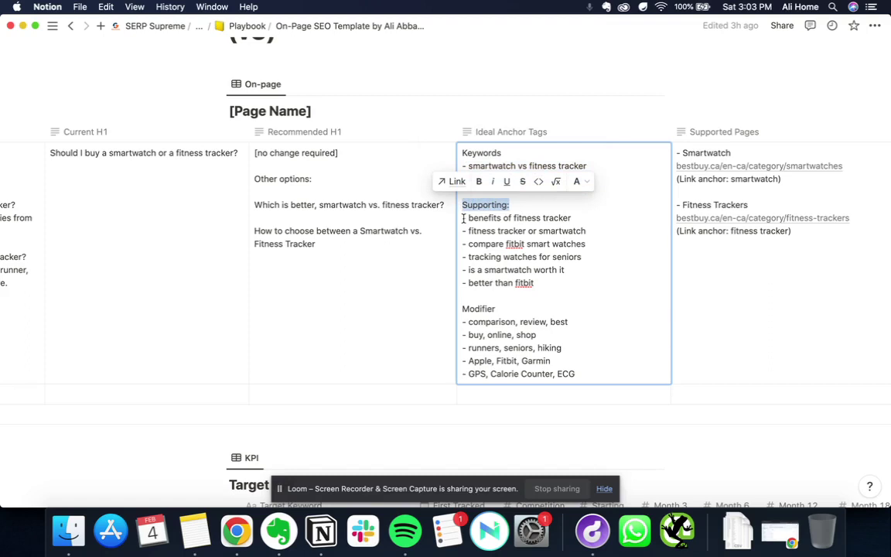
click(464, 219)
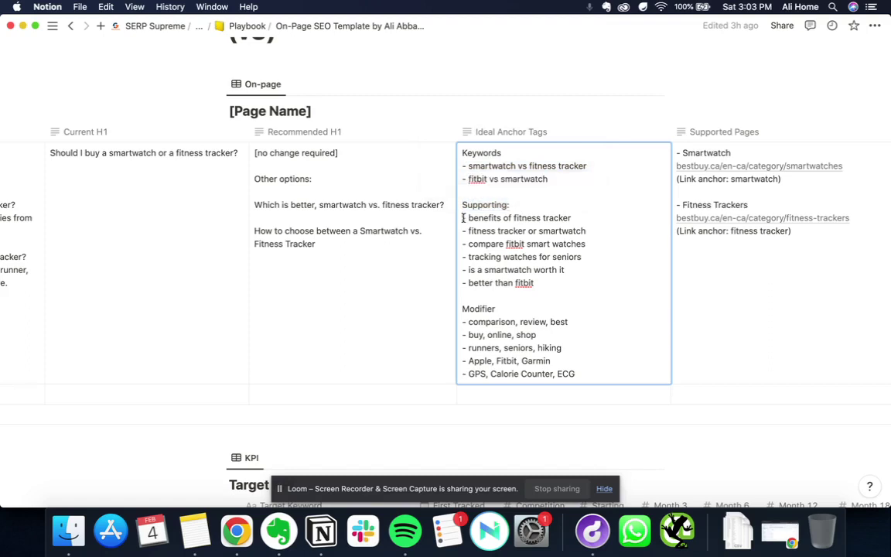
- Highlight the anchor "smartwatch vs fitness tracker", then the full list of supporting anchors
drag(588, 166, 470, 170)
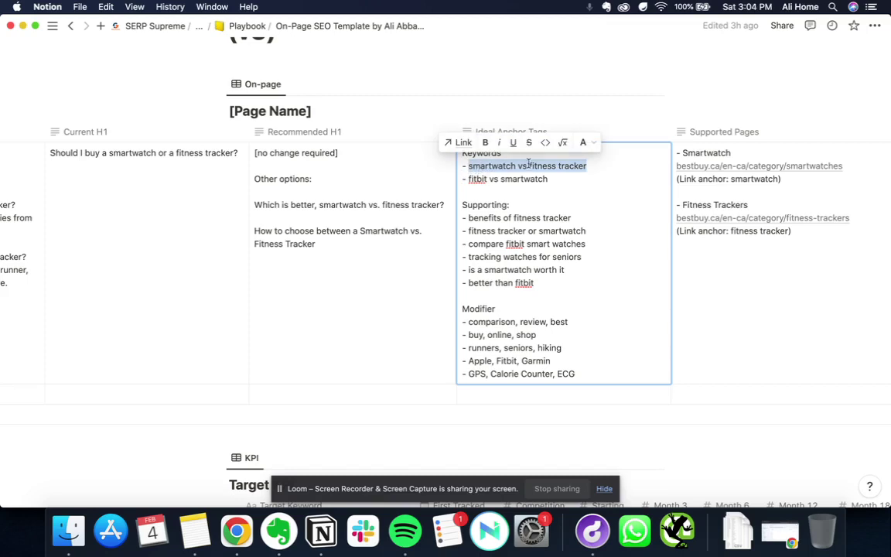
click(588, 167)
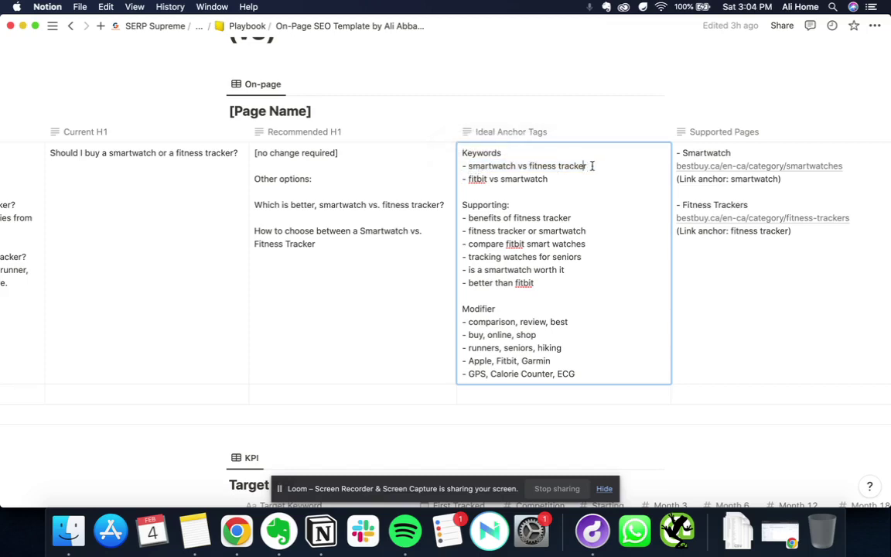
drag(593, 165, 471, 166)
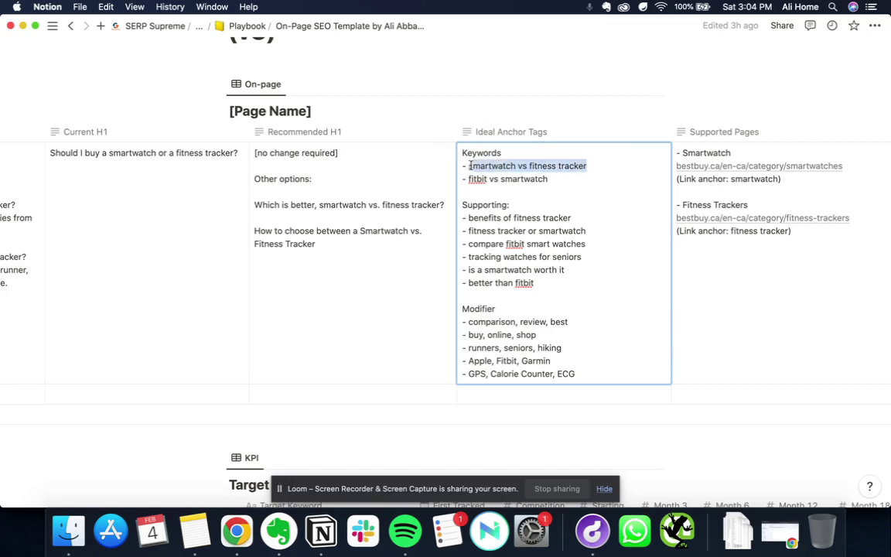
click(598, 167)
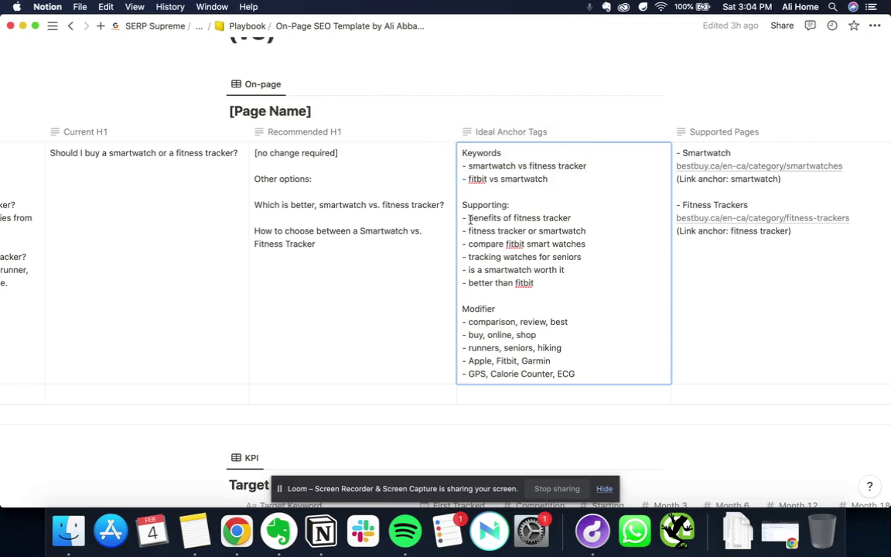
drag(462, 218, 542, 283)
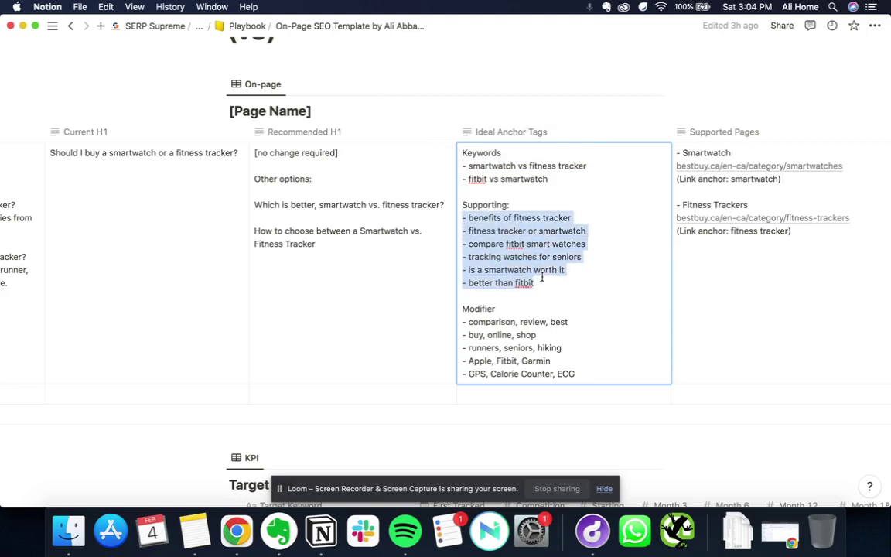
- Compare the main keyword "smartwatch vs fitness tracker" with the supporting anchors, highlighting "fitness tracker or smartwatch"
click(587, 166)
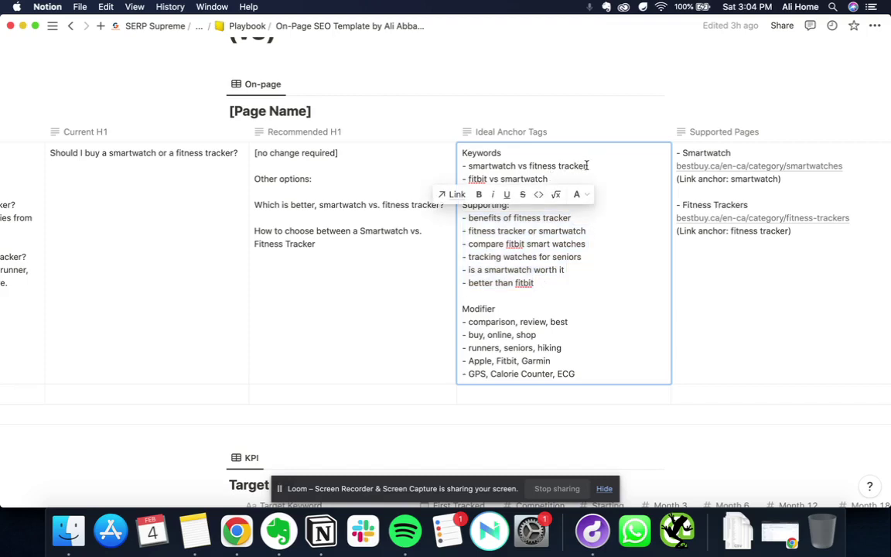
drag(588, 166, 469, 169)
drag(462, 217, 551, 283)
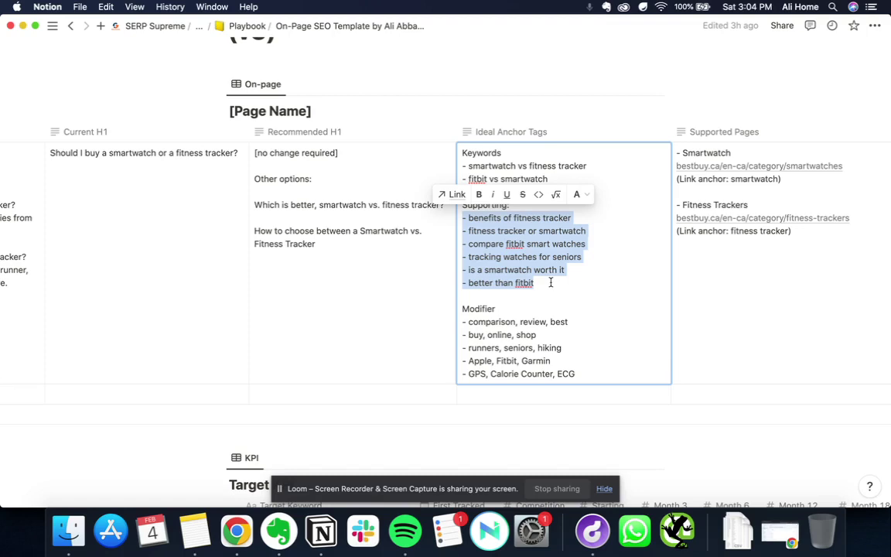
click(551, 284)
click(588, 166)
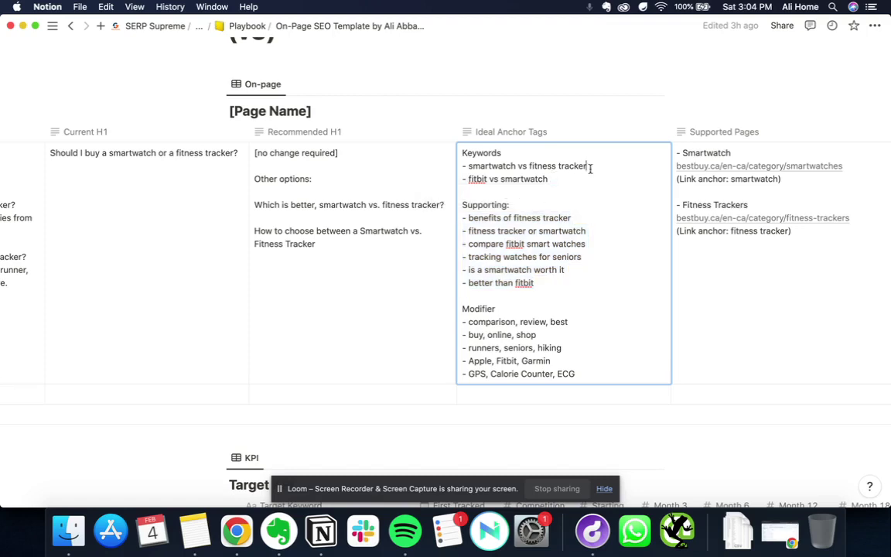
drag(591, 168, 469, 165)
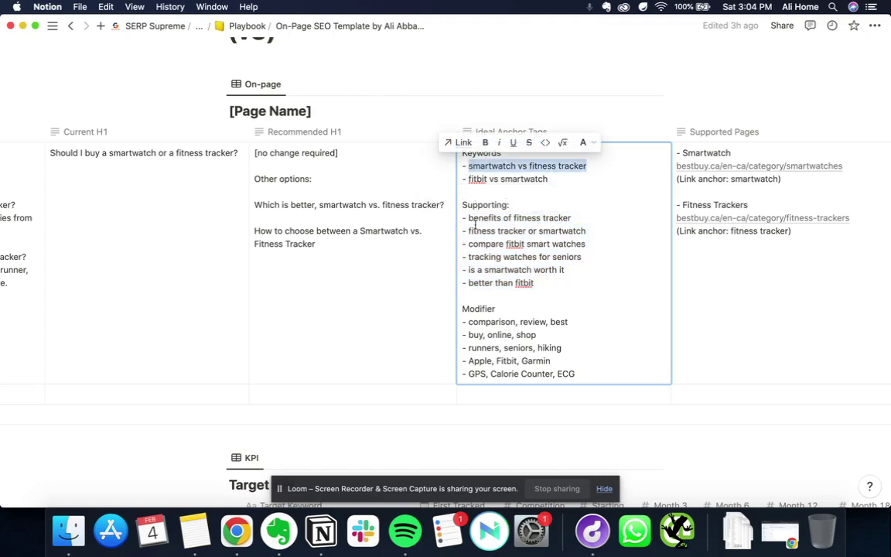
drag(468, 231, 586, 231)
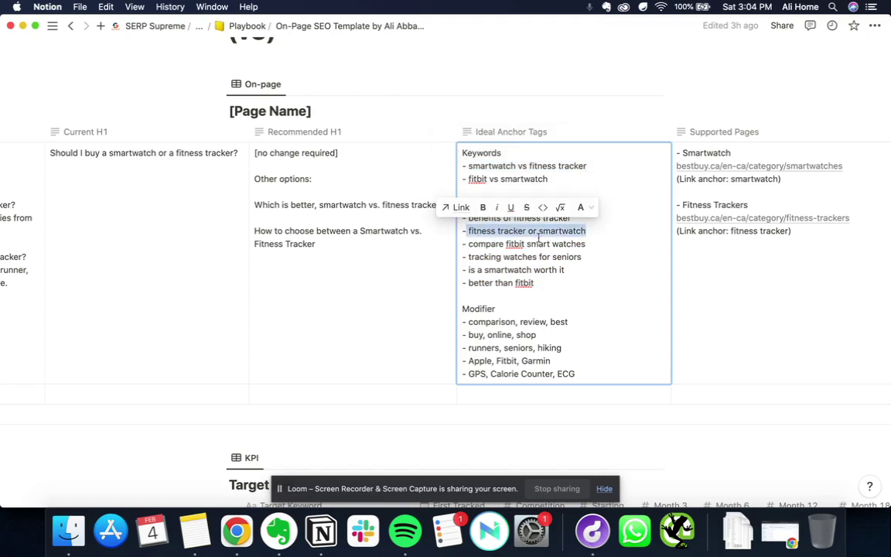
- Highlight all the Modifier terms in the Ideal Anchor Tags entry, then the two main keywords they combine with
click(515, 308)
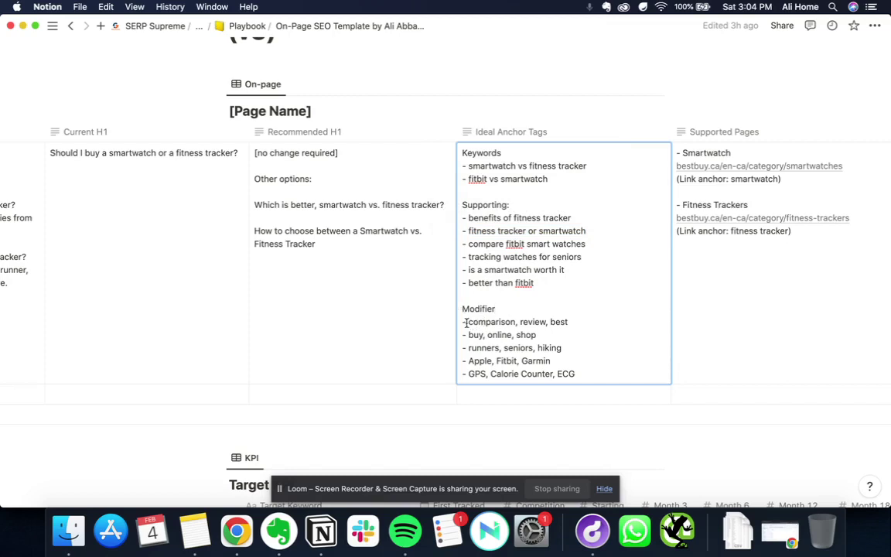
drag(468, 324, 577, 369)
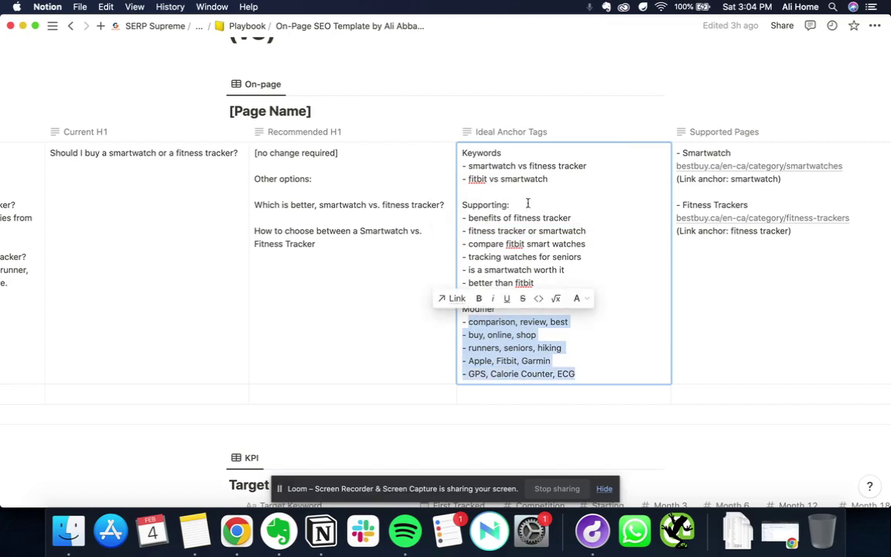
drag(559, 179, 462, 165)
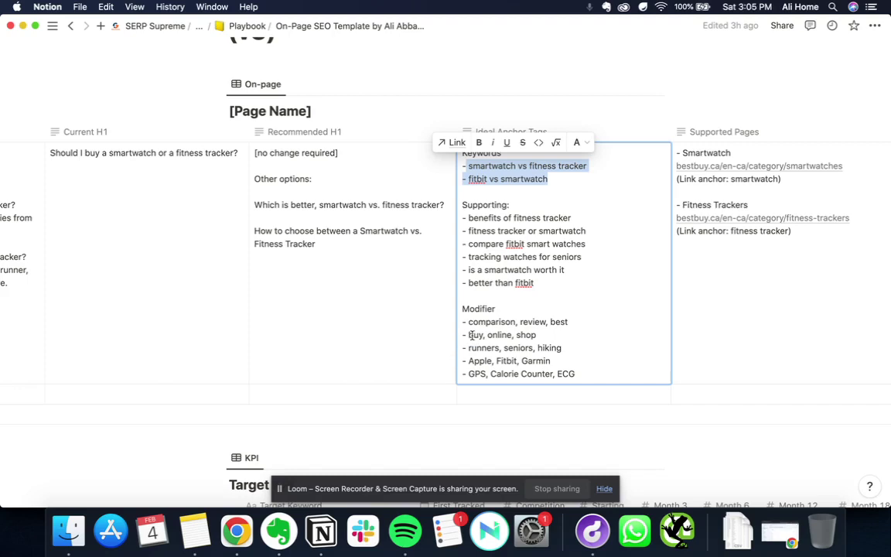
- Highlight the purchase, audience, brand and feature modifier lines one at a time, then close the Ideal Anchor Tags entry
drag(470, 335, 540, 331)
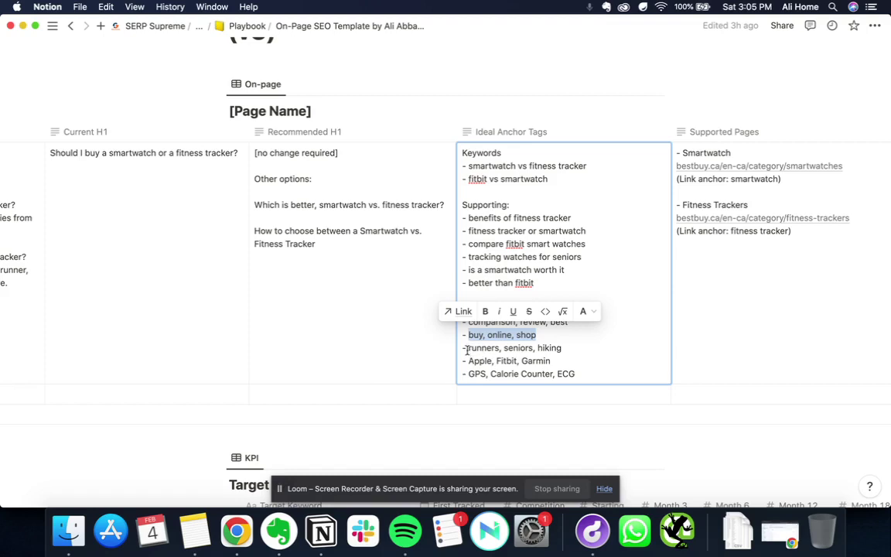
drag(468, 348, 565, 348)
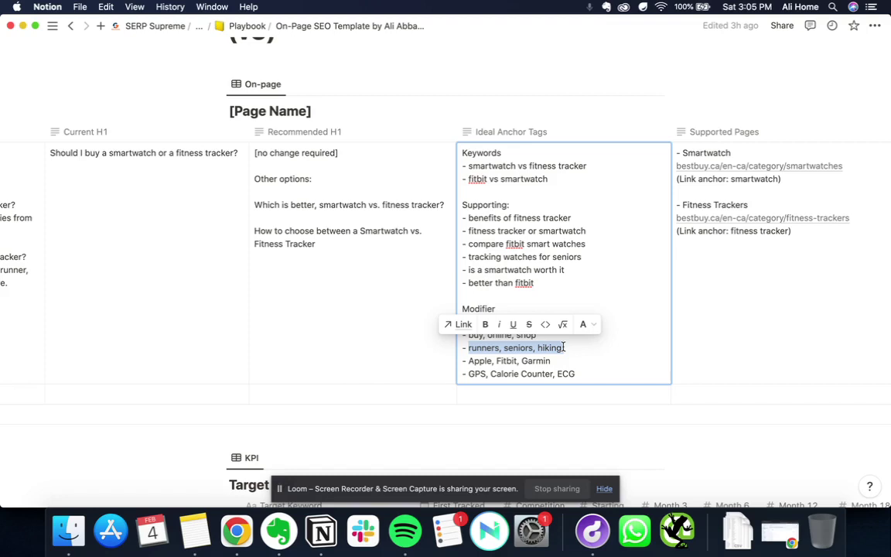
click(557, 360)
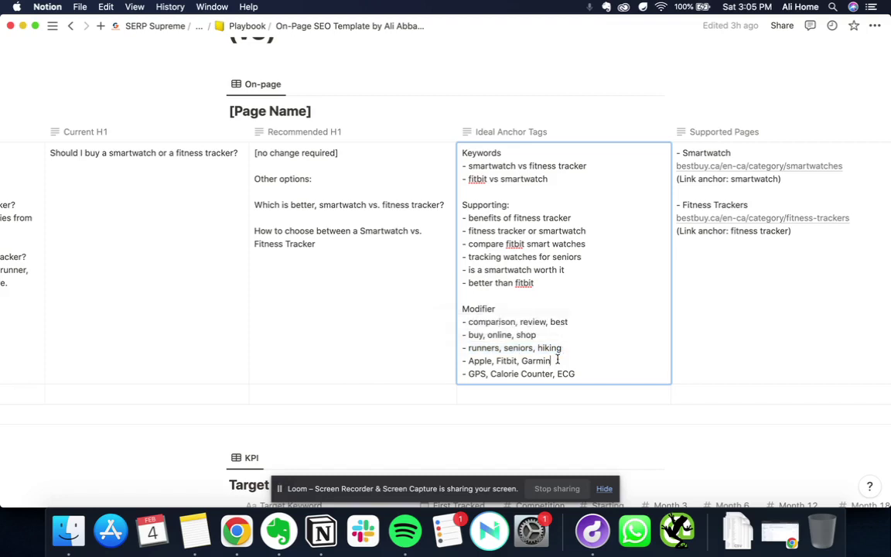
drag(471, 361, 558, 360)
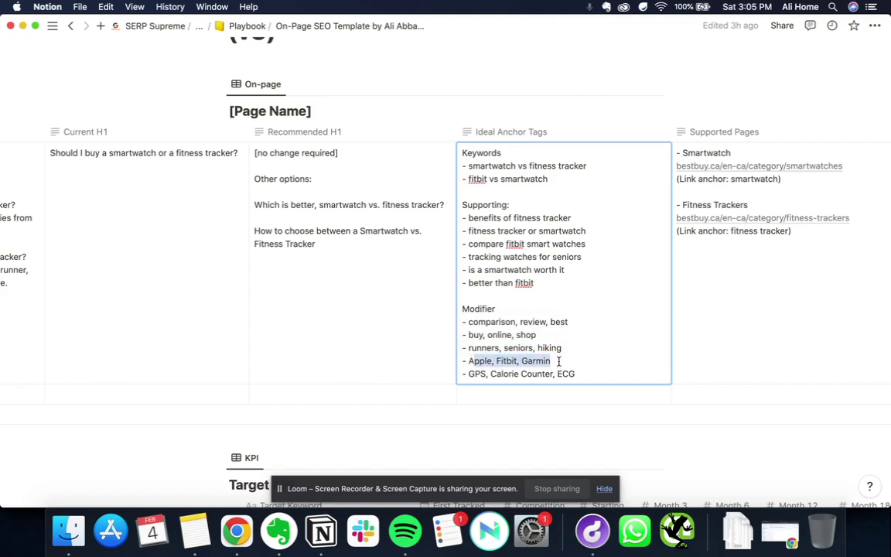
drag(468, 374, 579, 373)
click(588, 371)
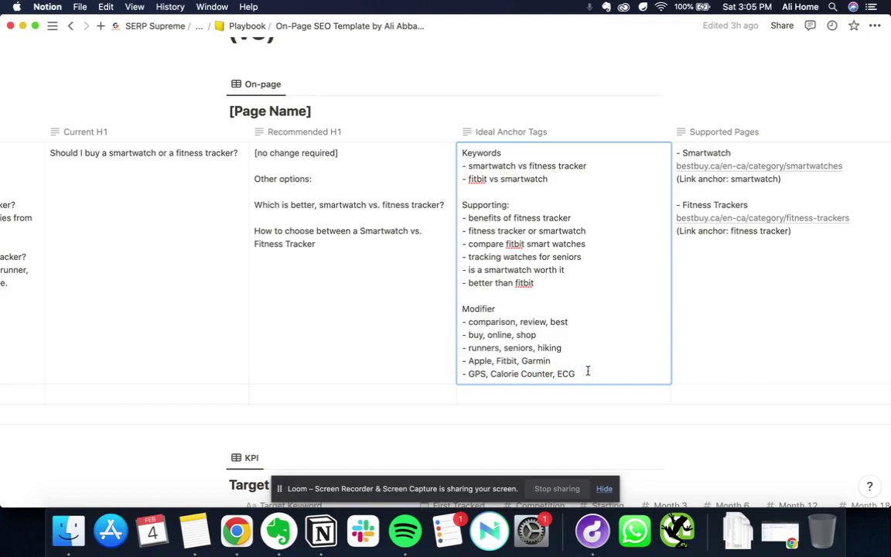
key(Escape)
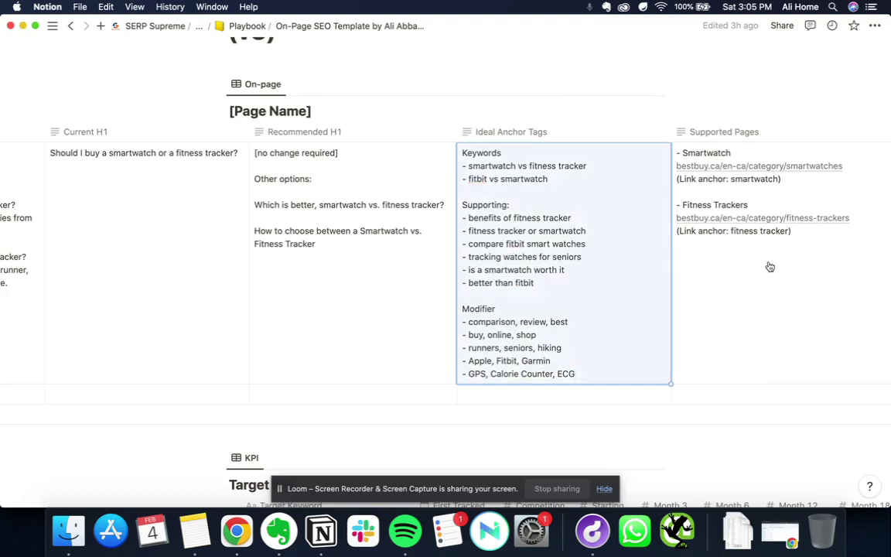
- Open the Supported Pages entry and highlight its Smartwatch page, URL and link anchor
scroll(770, 267, right, 6)
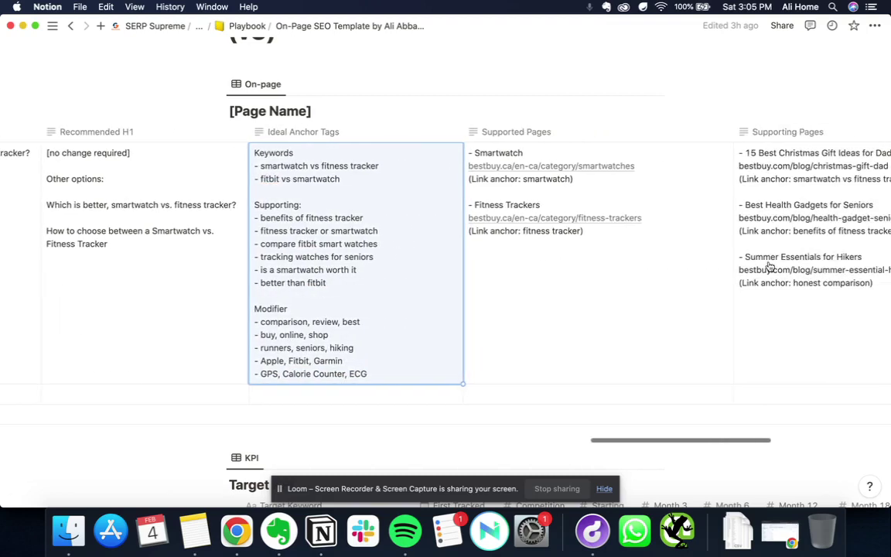
click(582, 277)
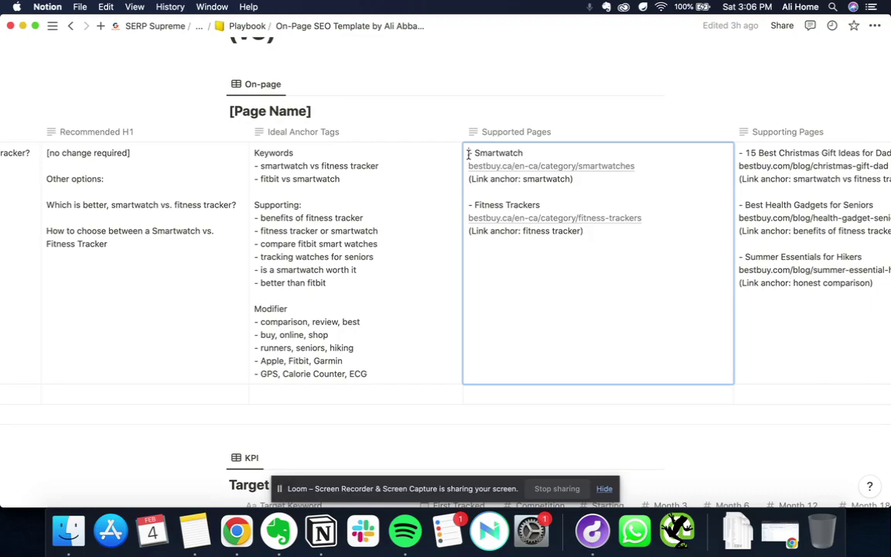
drag(468, 154, 541, 178)
- Switch to the Best Buy article in Chrome and examine the smartwatch link in its introduction
key(ctrl+Up)
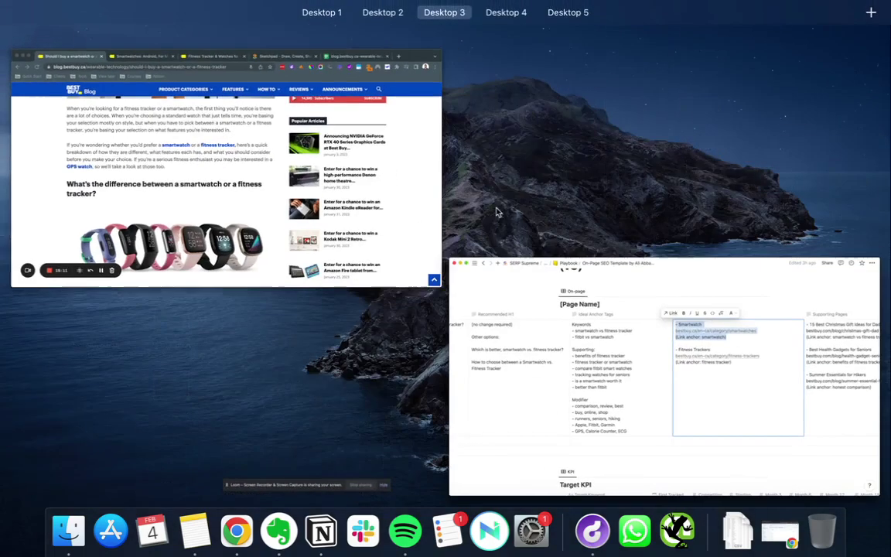
click(308, 159)
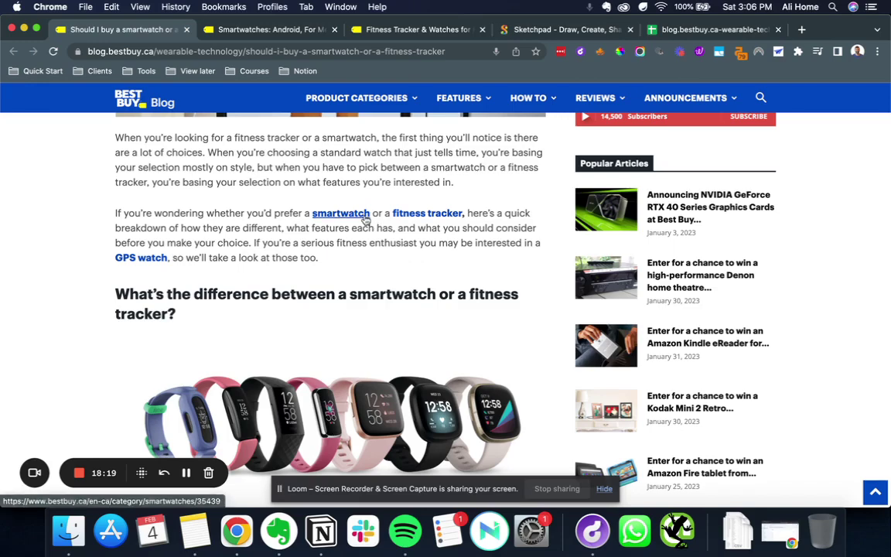
scroll(367, 223, up, 5)
scroll(368, 223, down, 3)
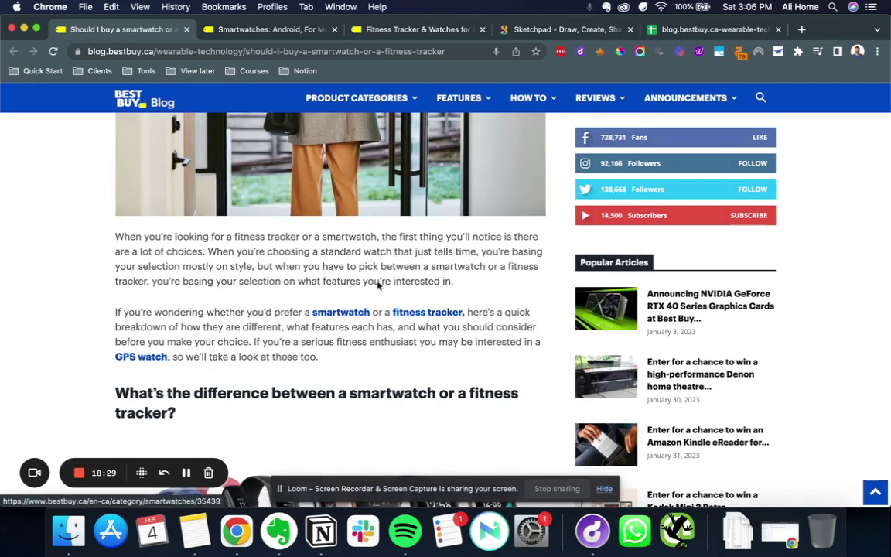
- Return to Notion and highlight the "smartwatch" link anchor, then both the Smartwatch and Fitness Trackers supported pages
key(ctrl+Up)
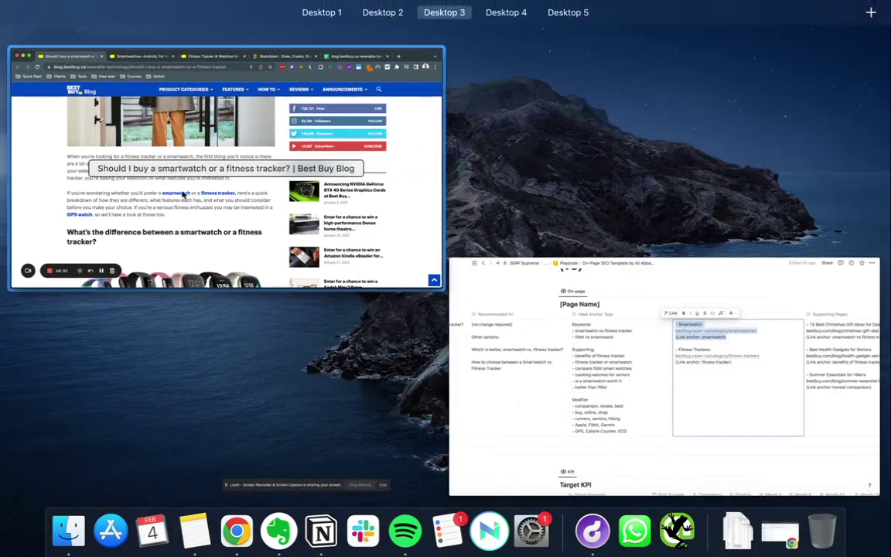
click(534, 283)
click(574, 179)
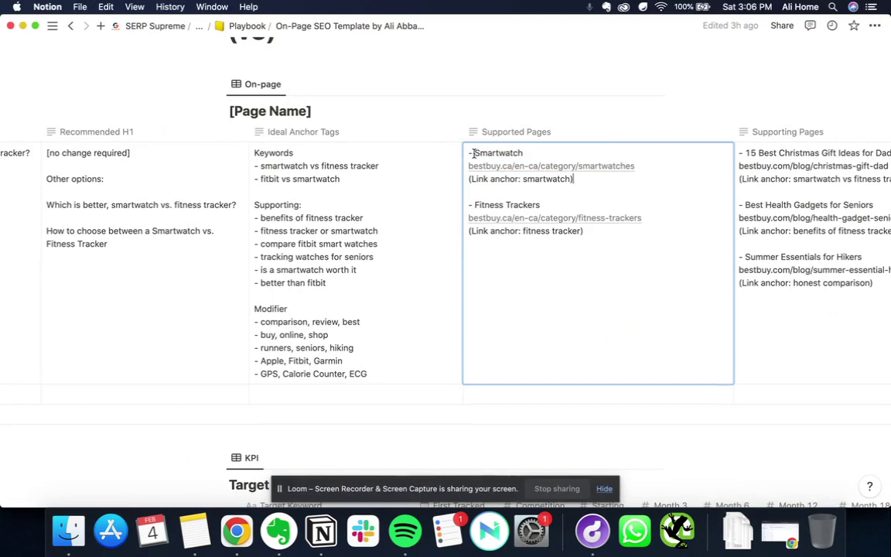
mouse_move(507, 171)
drag(525, 179, 573, 179)
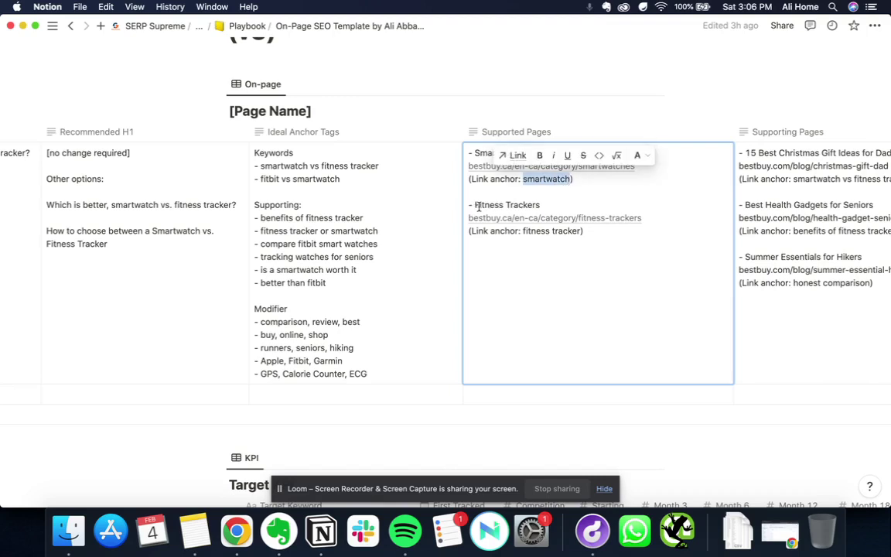
drag(586, 232, 469, 157)
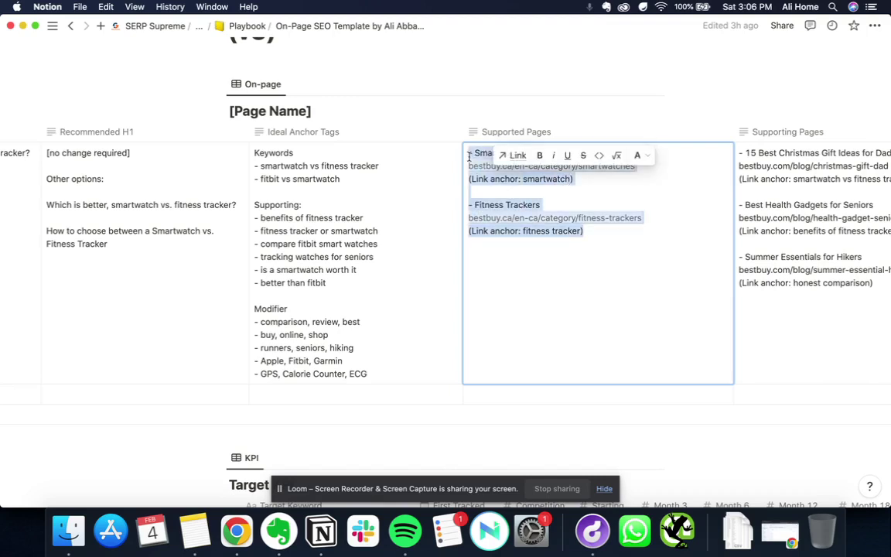
- Close the Supported Pages entry and open the Supporting Pages entry in the On-page table
click(564, 201)
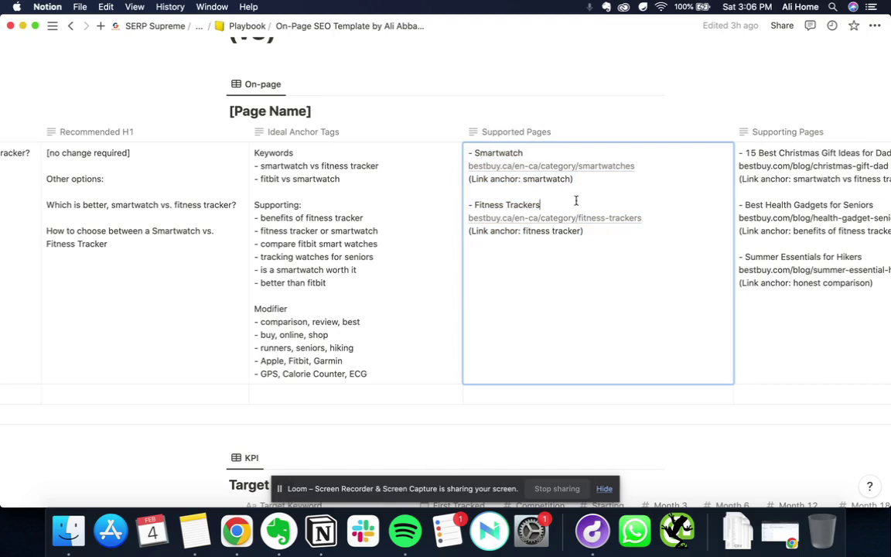
key(Escape)
scroll(754, 231, right, 3)
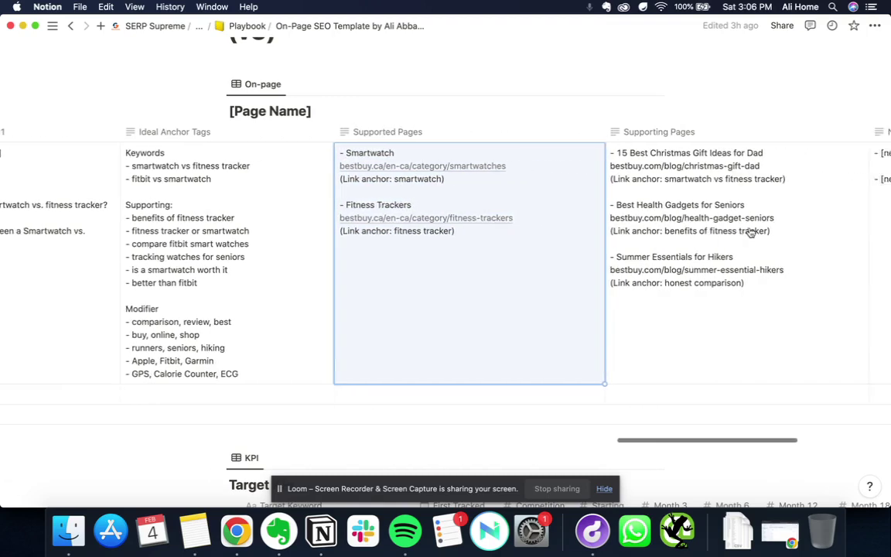
scroll(751, 232, right, 3)
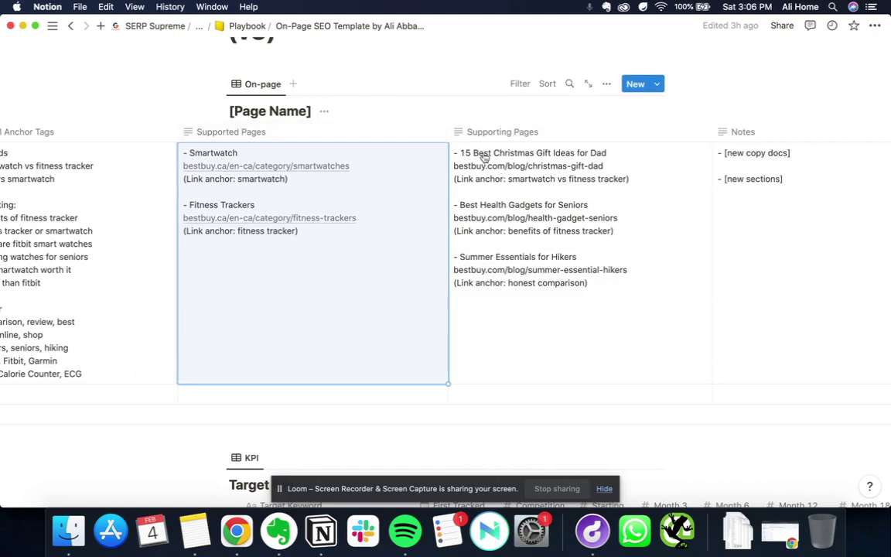
click(458, 154)
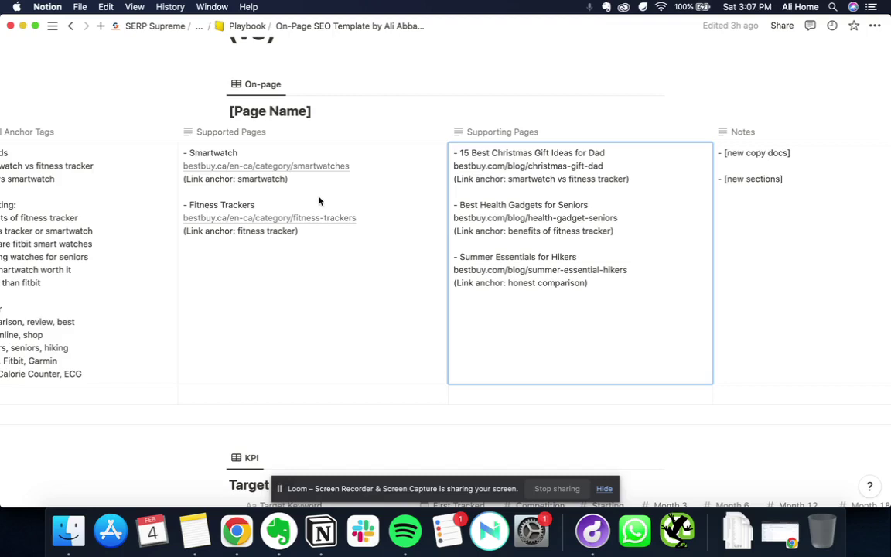
- Switch to the Sketchpad drawing in Chrome and add another supporting page box, its connecting line and arrowheads toward the leftmost middle box
key(ctrl+Up)
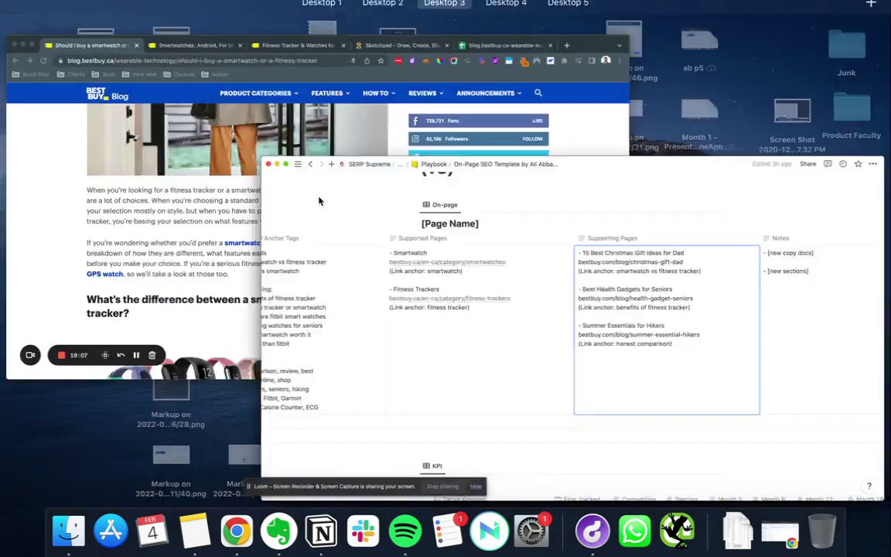
click(311, 117)
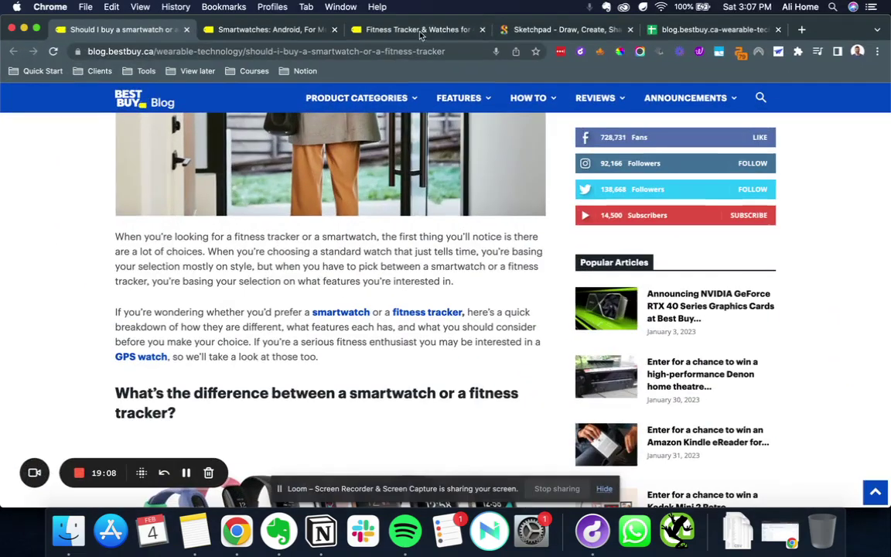
click(563, 29)
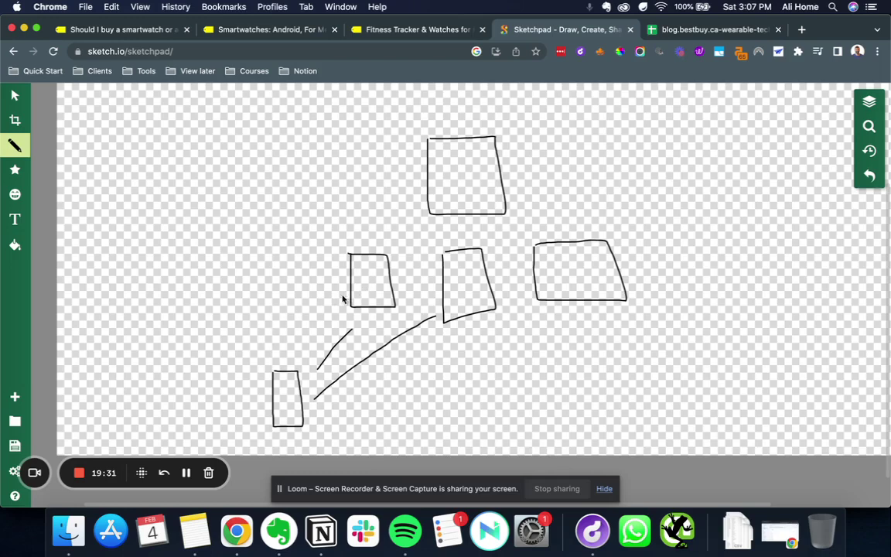
drag(333, 292, 244, 337)
mouse_move(184, 333)
mouse_down()
mouse_move(190, 424)
mouse_move(221, 350)
mouse_move(186, 345)
mouse_up()
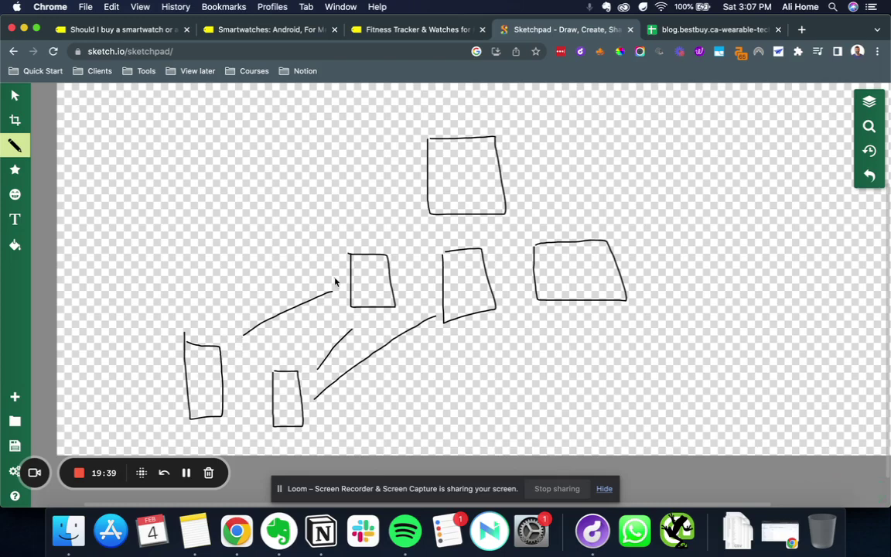
mouse_move(324, 285)
mouse_down()
mouse_move(337, 287)
mouse_move(357, 332)
mouse_up()
- Return to Notion and highlight the "15 Best Christmas Gift Ideas for Dad" supporting page with its URL and link anchor
key(ctrl+Up)
click(428, 183)
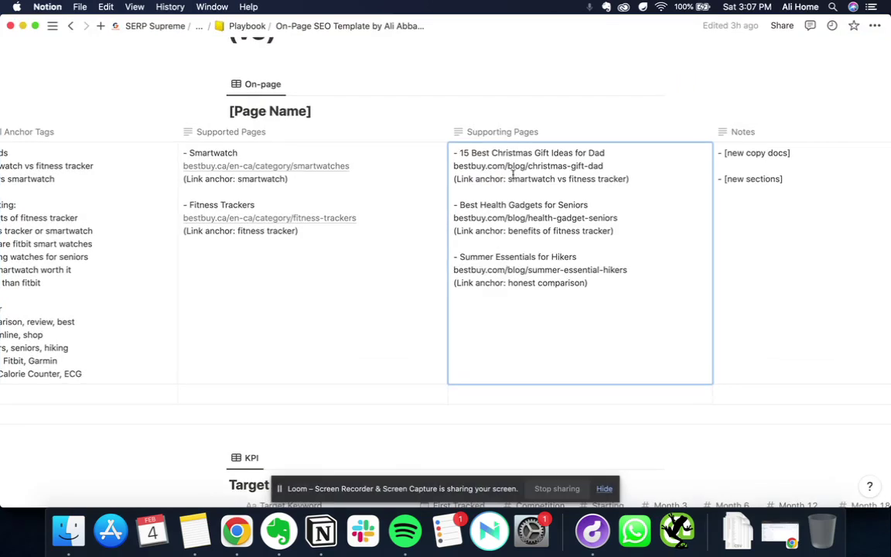
drag(453, 153, 633, 177)
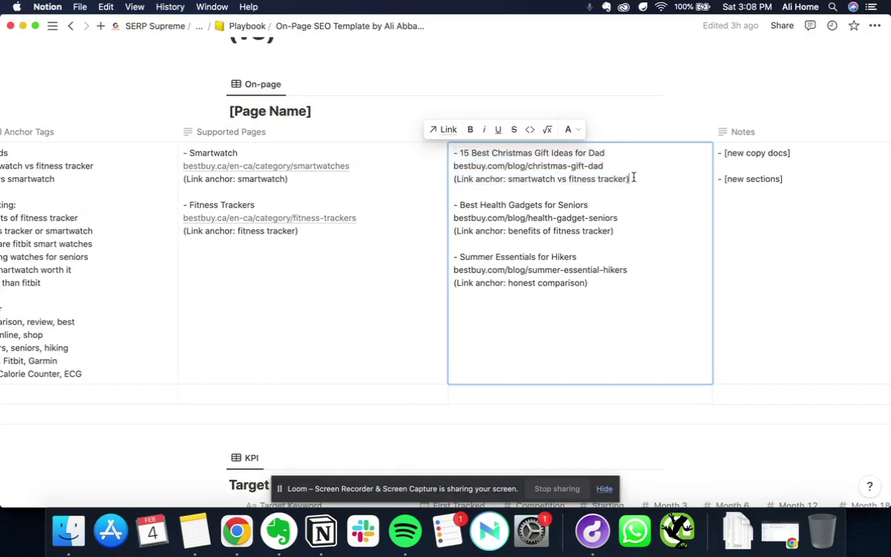
click(517, 240)
- Switch to the Best Buy smartwatch or fitness tracker article in Chrome and examine its title and introduction links
key(ctrl+Up)
click(314, 174)
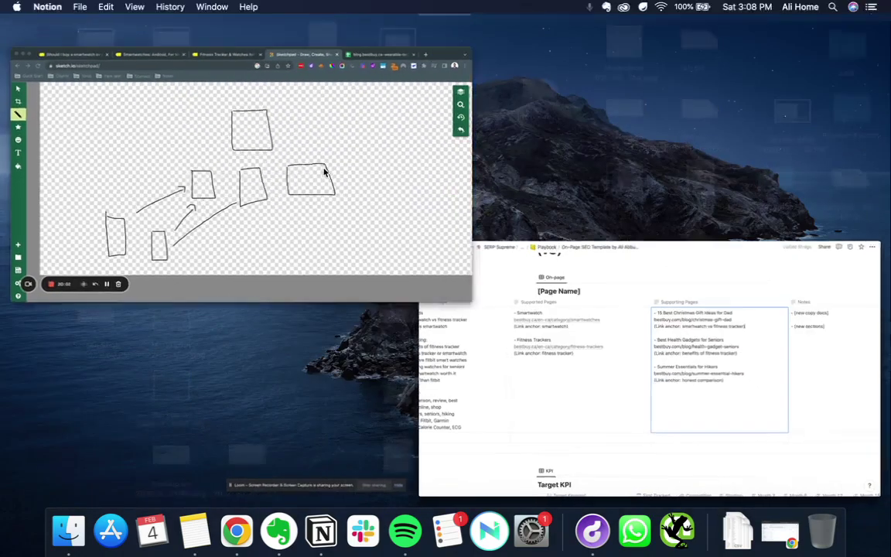
click(394, 31)
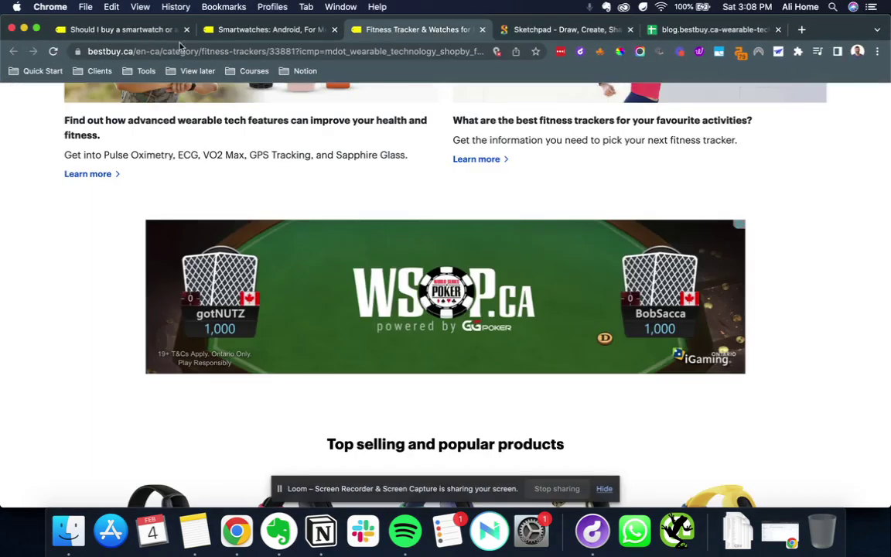
click(161, 31)
scroll(369, 278, up, 10)
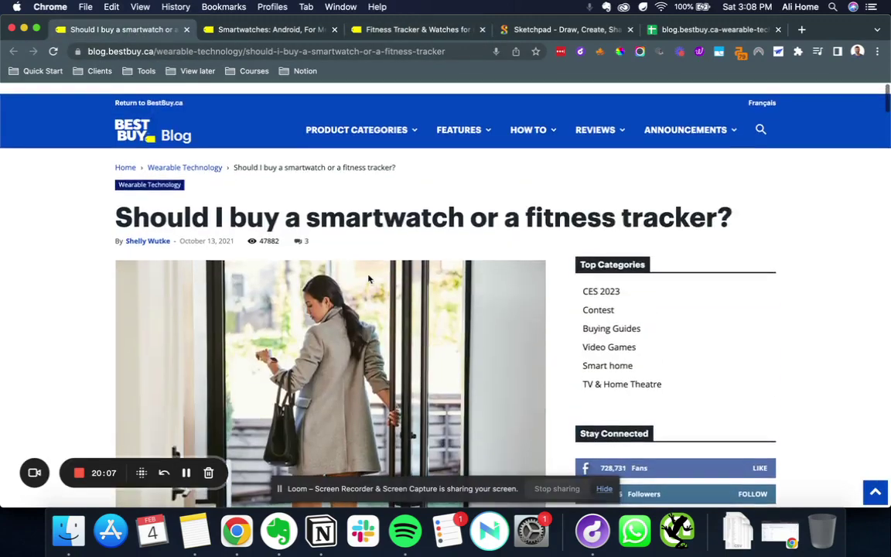
scroll(369, 277, down, 8)
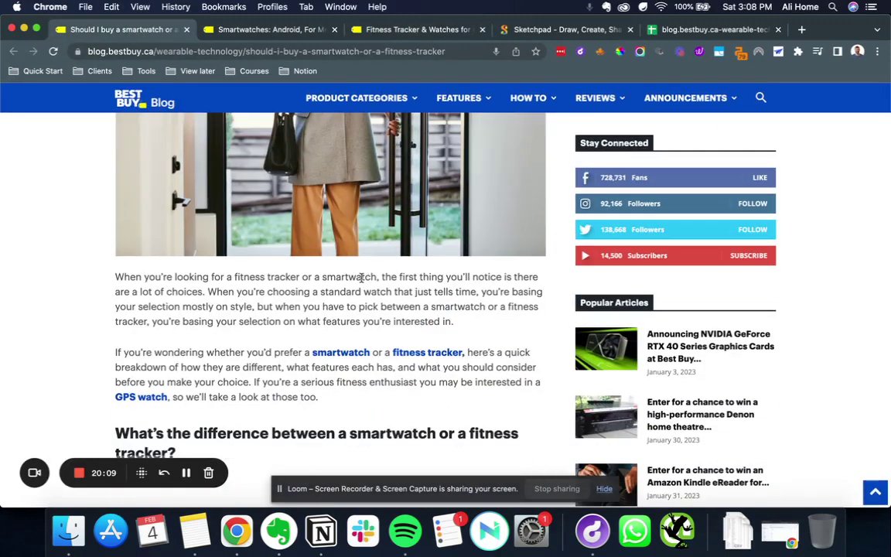
scroll(364, 277, down, 3)
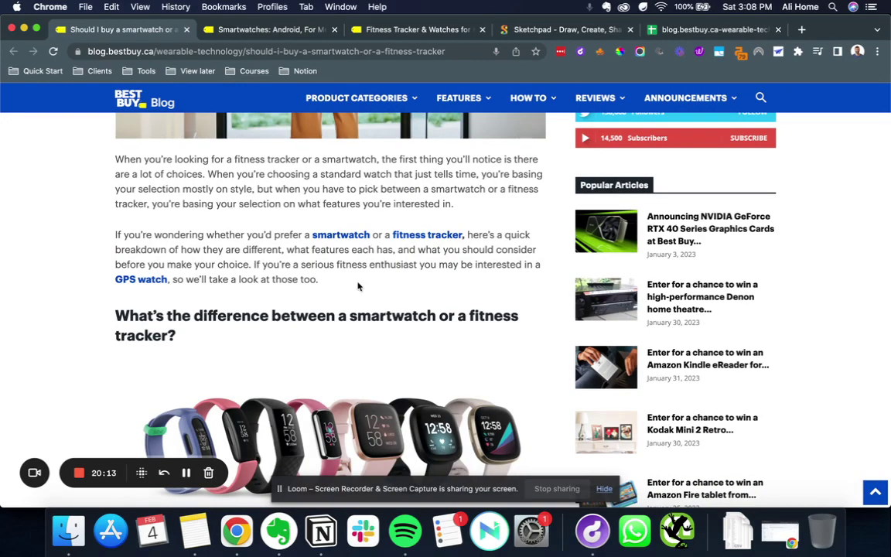
- Return to Notion and highlight the title of the Christmas gift ideas supporting page
key(ctrl+Up)
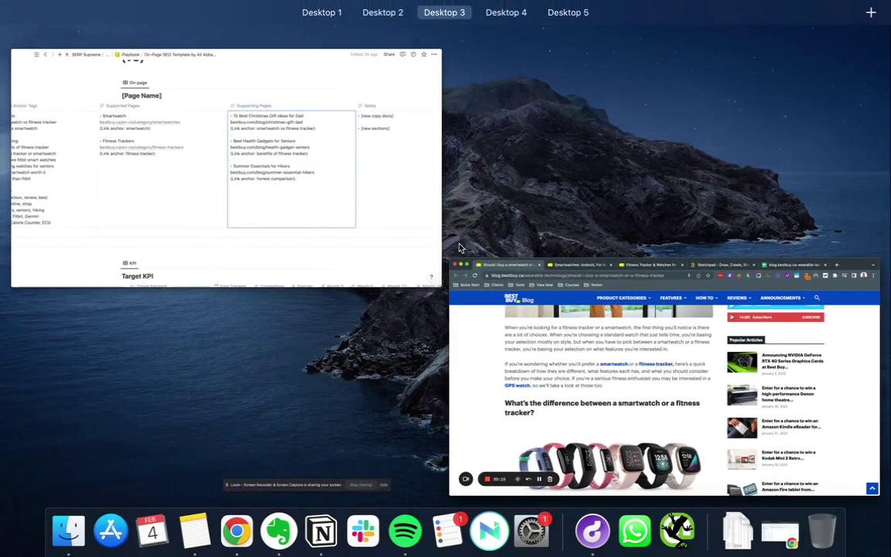
click(438, 179)
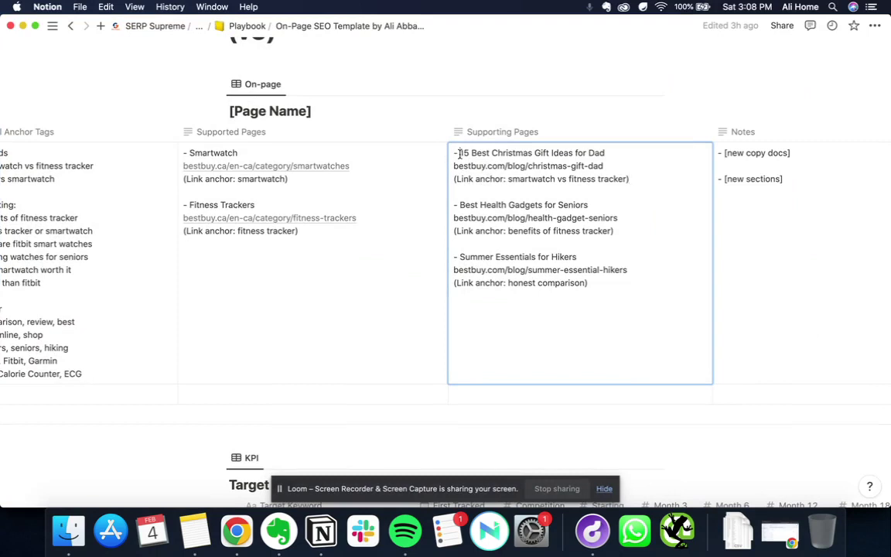
drag(460, 154, 505, 156)
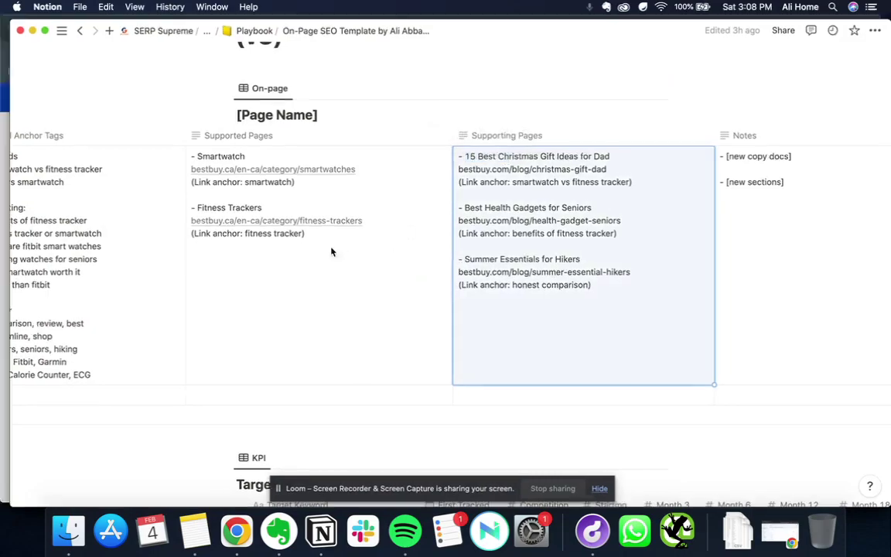
- Switch to Chrome and view the Best Buy article's main heading
key(ctrl+Up)
click(284, 230)
scroll(284, 230, up, 10)
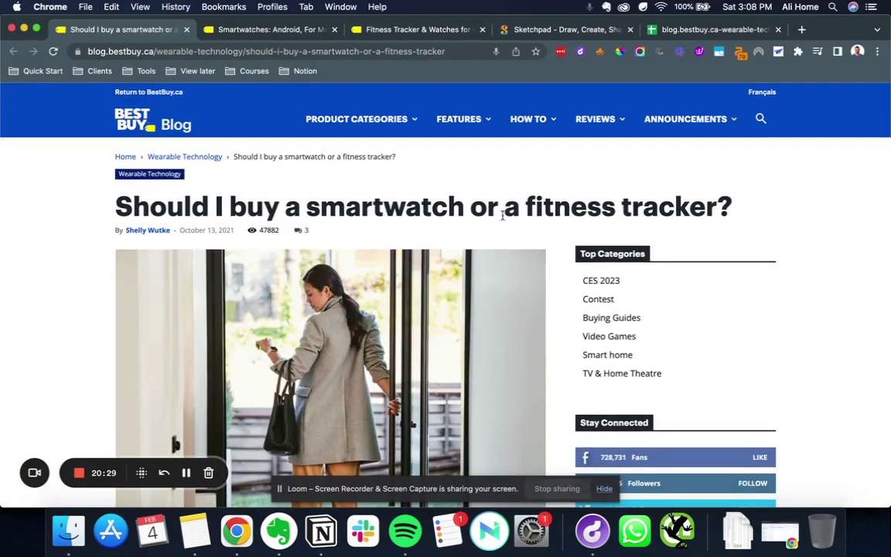
- Return to Notion and highlight the "smartwatch vs fitness tracker" link anchor under the Christmas gift supporting page
key(ctrl+Up)
click(415, 167)
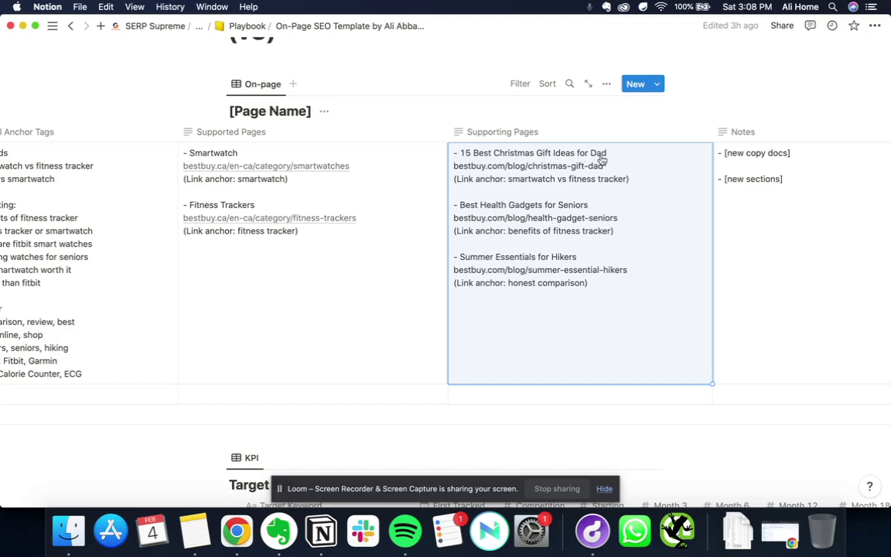
double_click(515, 180)
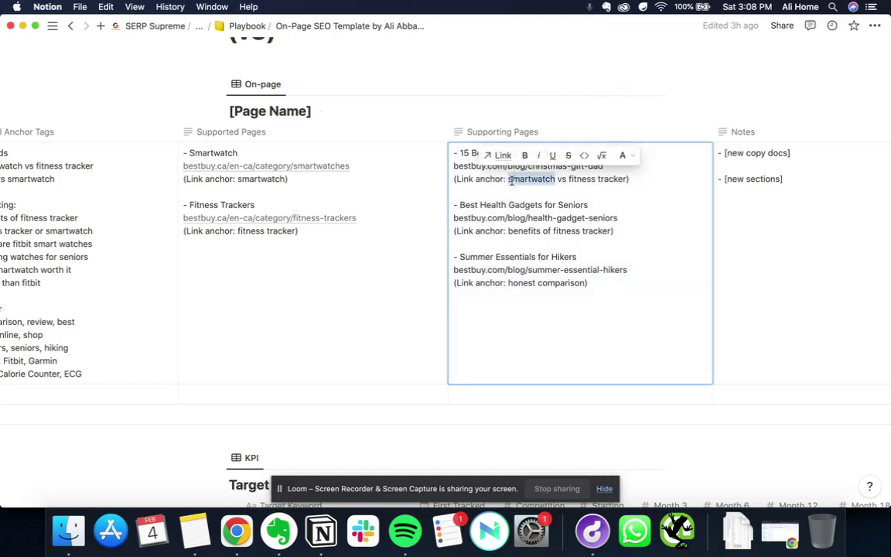
click(510, 180)
drag(510, 180, 625, 181)
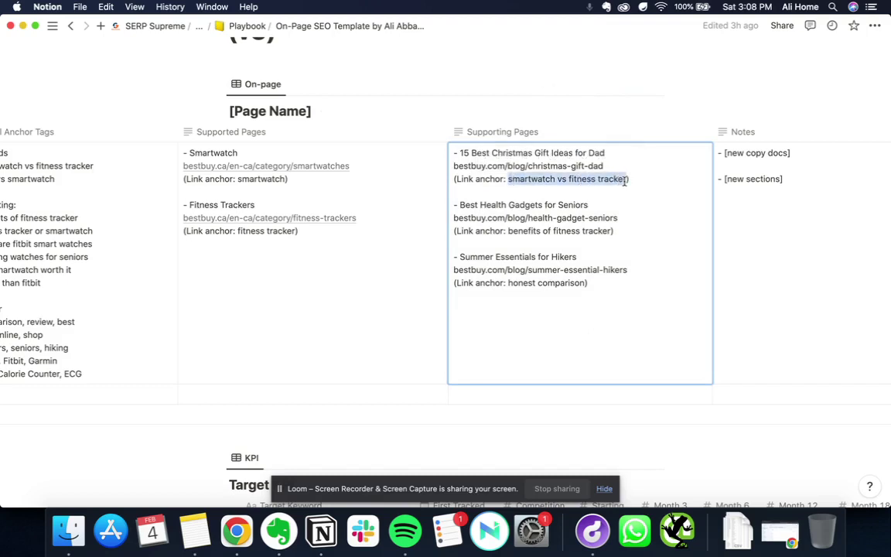
click(634, 178)
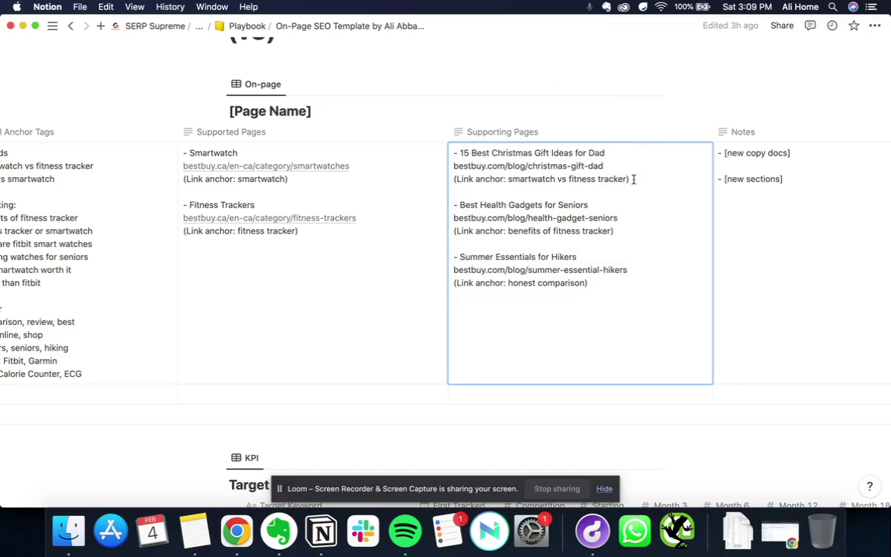
drag(510, 179, 631, 179)
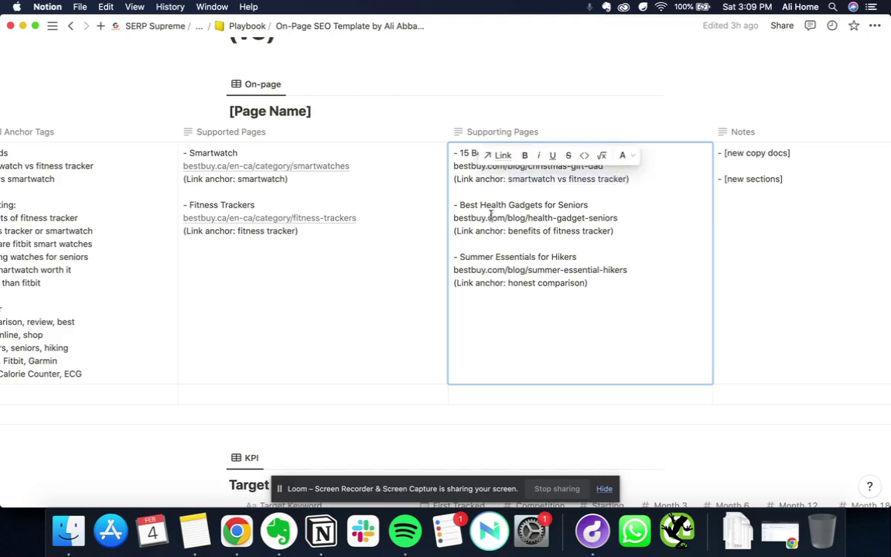
- Highlight the "benefits of fitness tracker" and "honest comparison" link anchors in the Supporting Pages entry
click(475, 215)
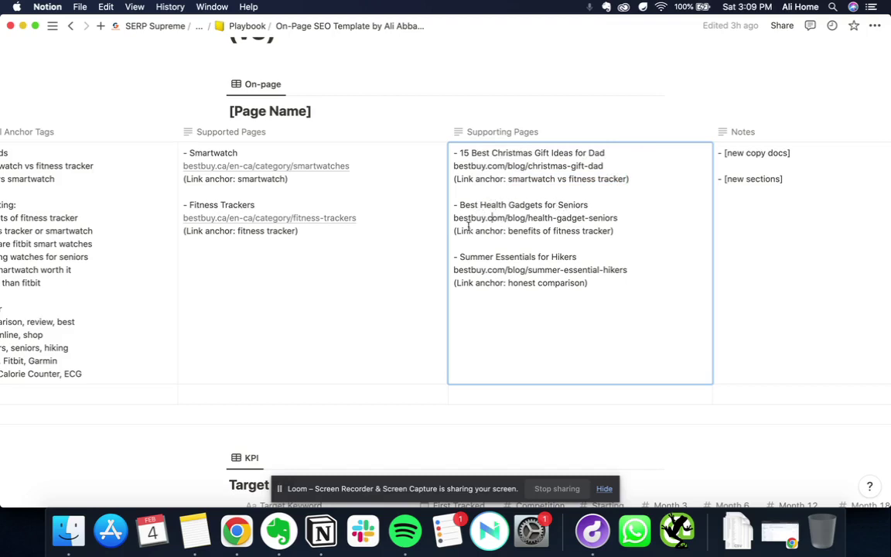
drag(510, 232, 613, 231)
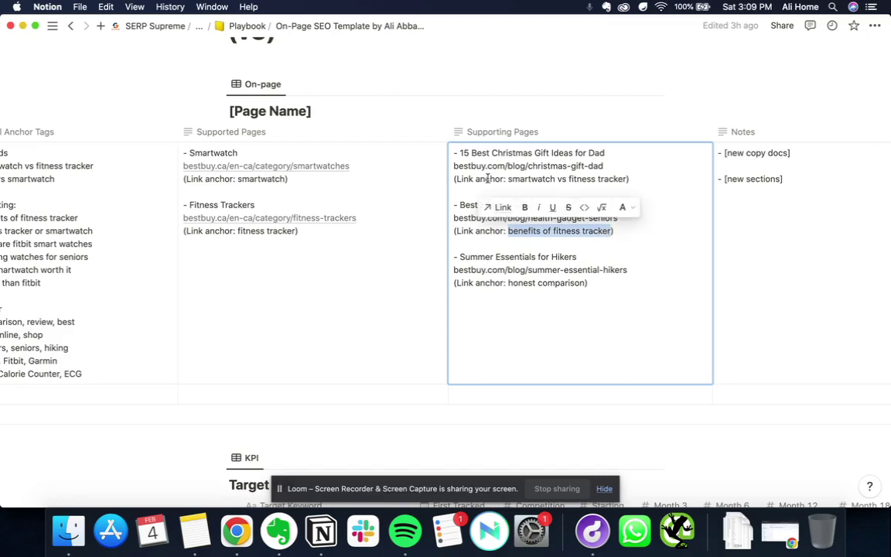
click(498, 268)
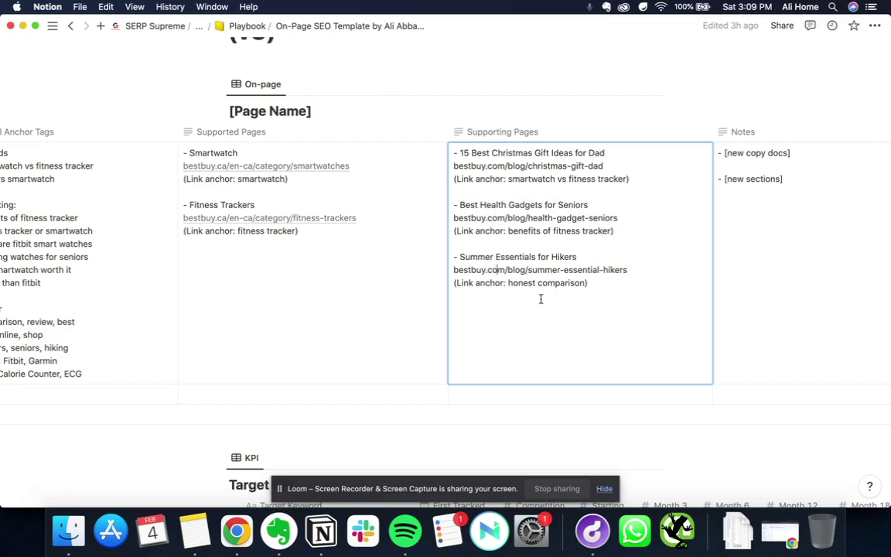
drag(509, 283, 585, 286)
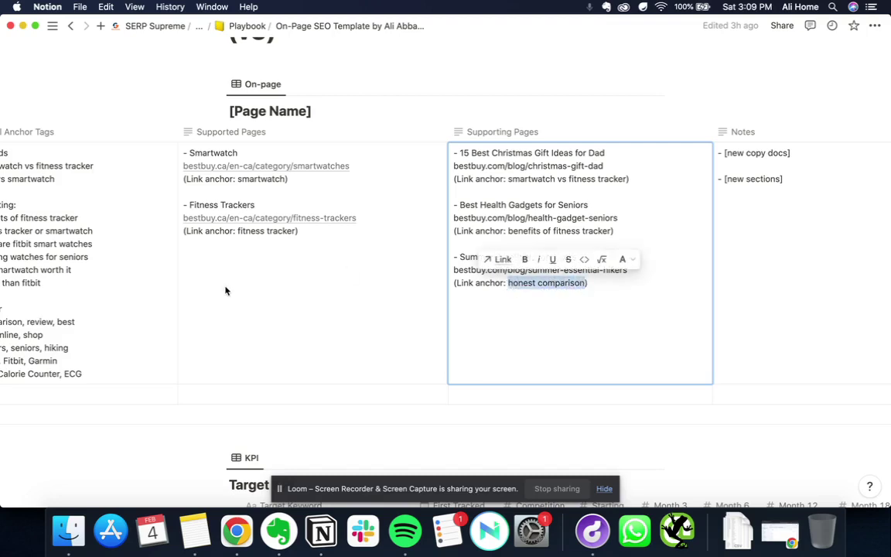
- Check the Ideal Anchor Tags entry, then close the Supporting Pages entry and view the Notes column
click(158, 303)
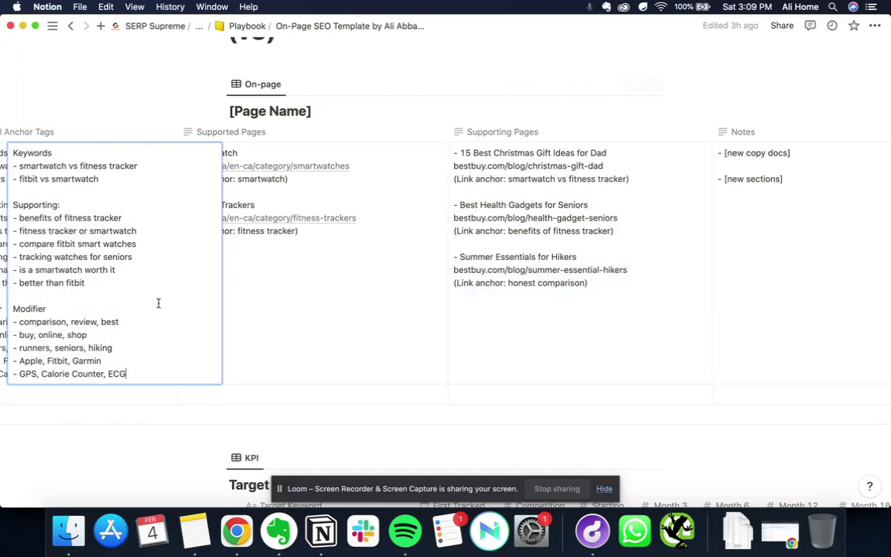
click(606, 296)
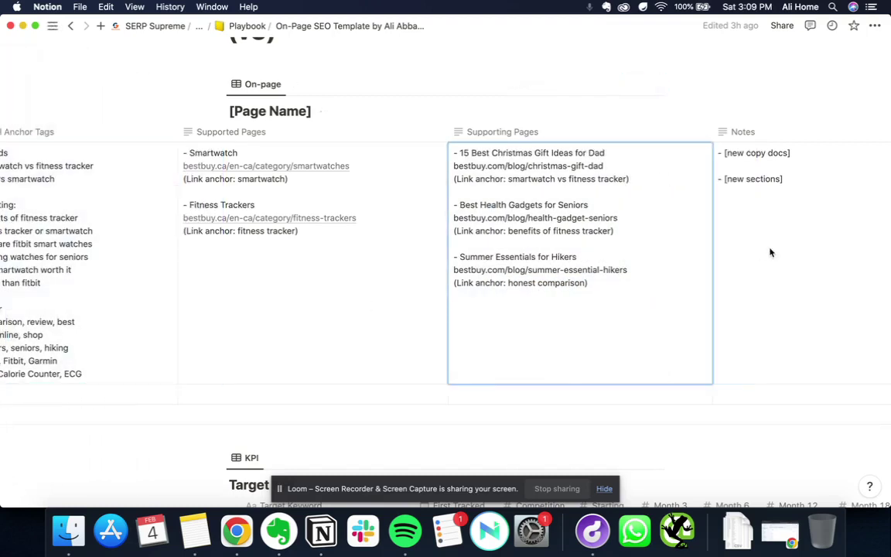
key(Escape)
scroll(773, 223, right, 5)
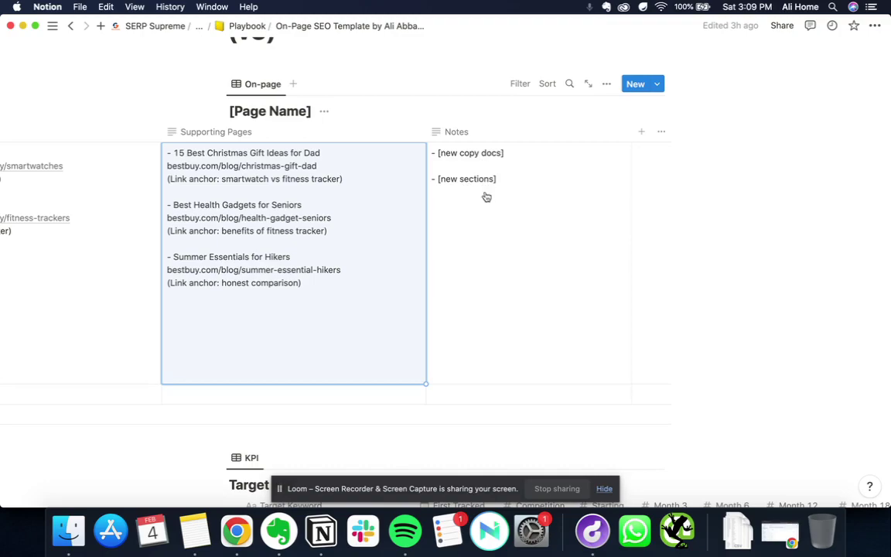
- Review the On-page table's earlier columns, the other key checks, the recommended tools and the Target KPI table
scroll(489, 226, left, 15)
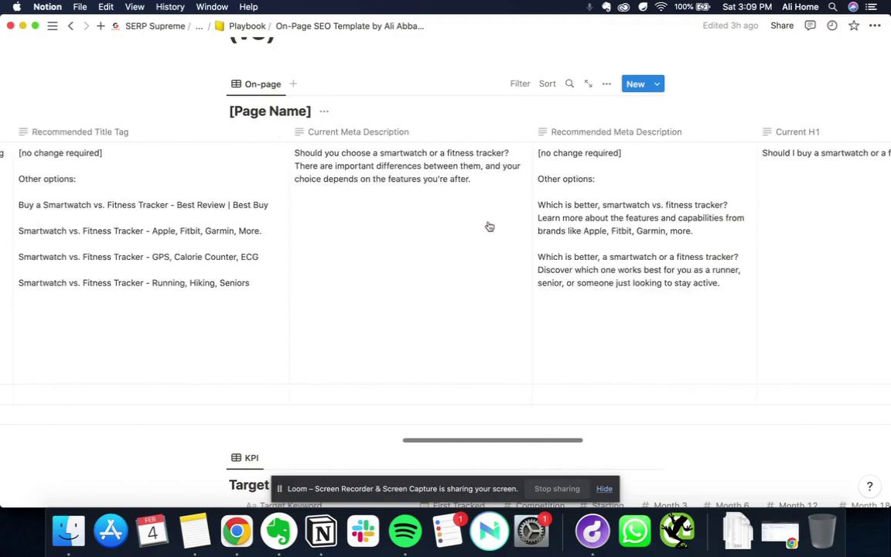
scroll(490, 226, left, 10)
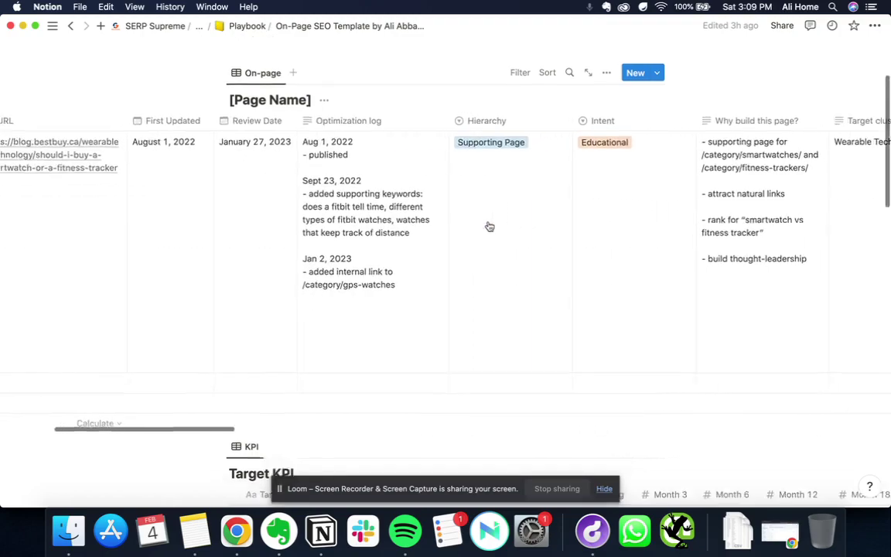
scroll(489, 225, down, 10)
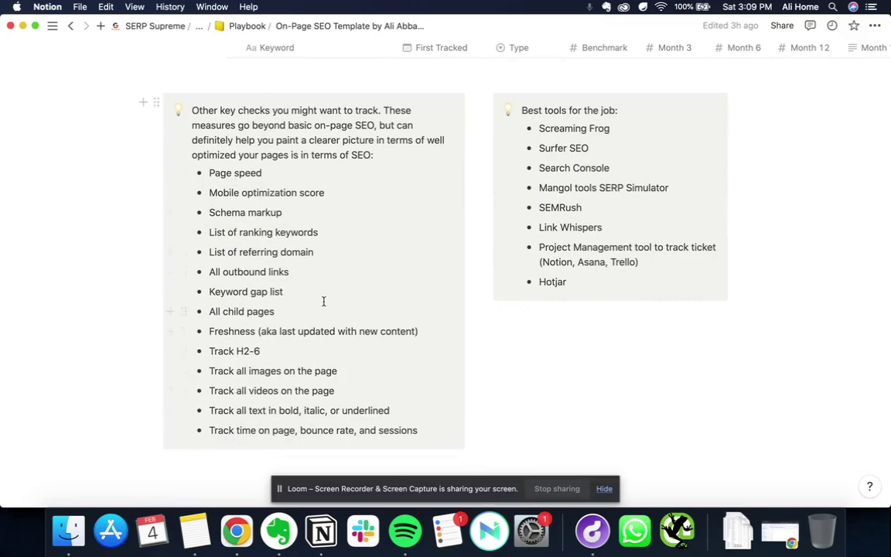
scroll(323, 302, up, 20)
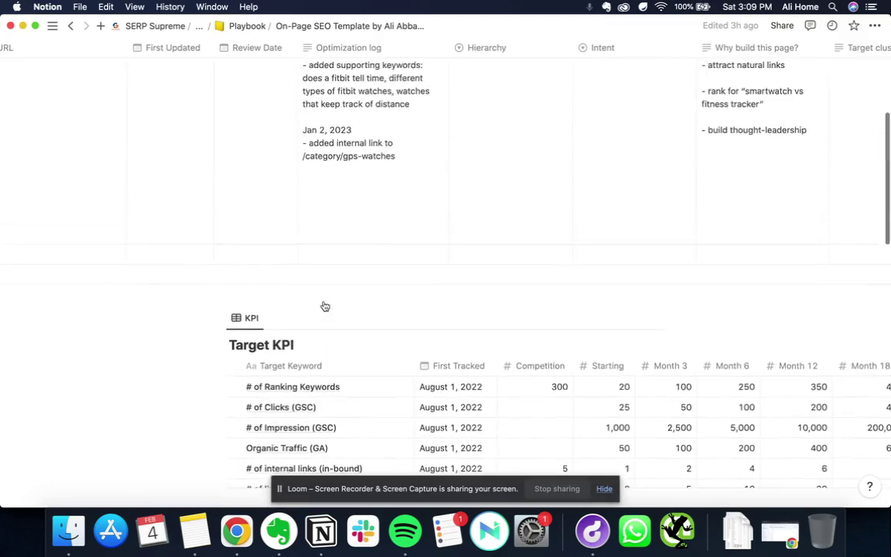
- Review the On-page table's columns from URL and Optimization log through the keyword and title tag columns
scroll(341, 218, left, 6)
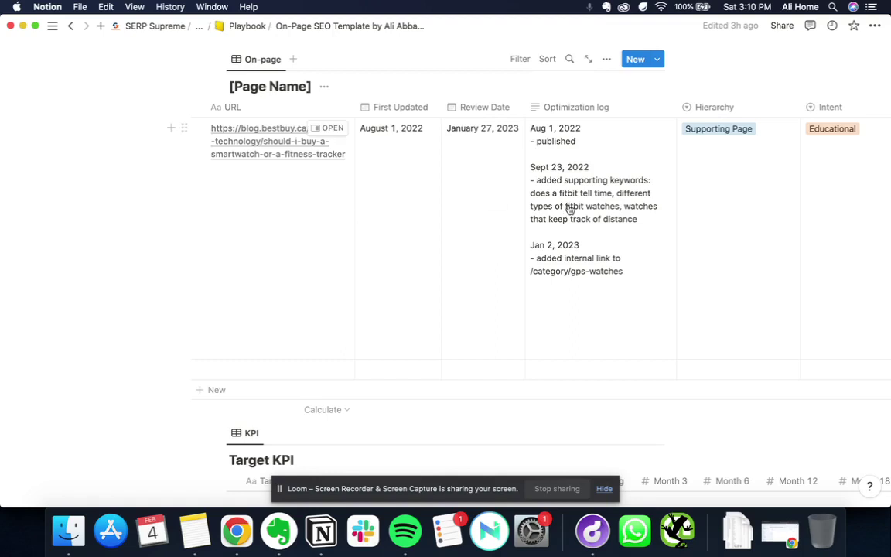
scroll(571, 208, right, 10)
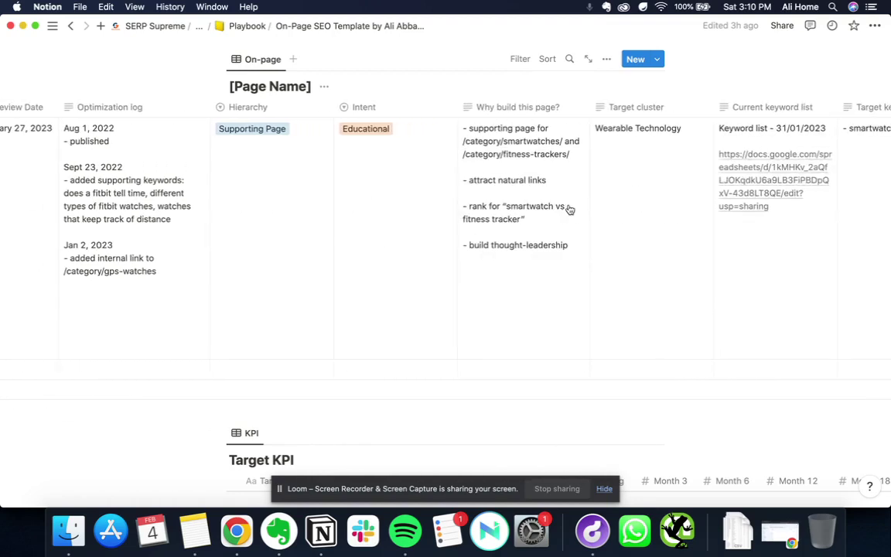
scroll(570, 209, right, 10)
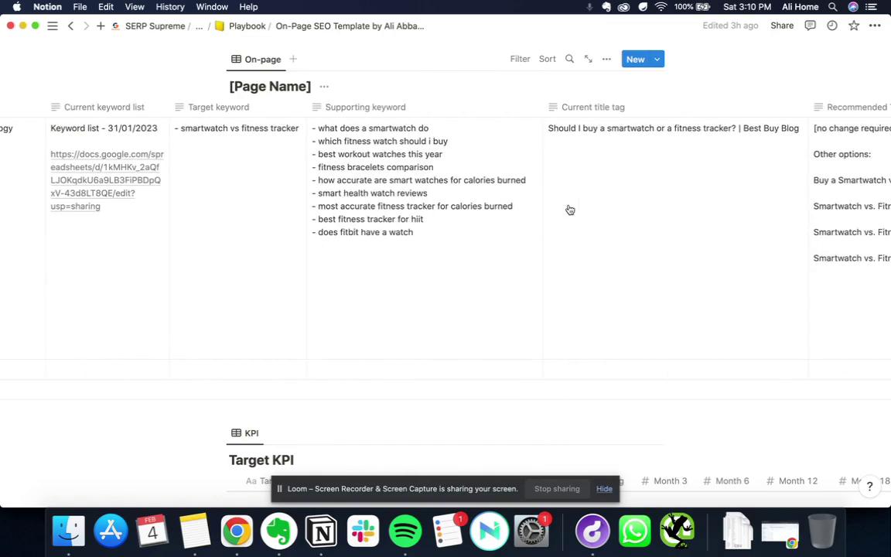
scroll(569, 209, right, 5)
scroll(570, 209, left, 15)
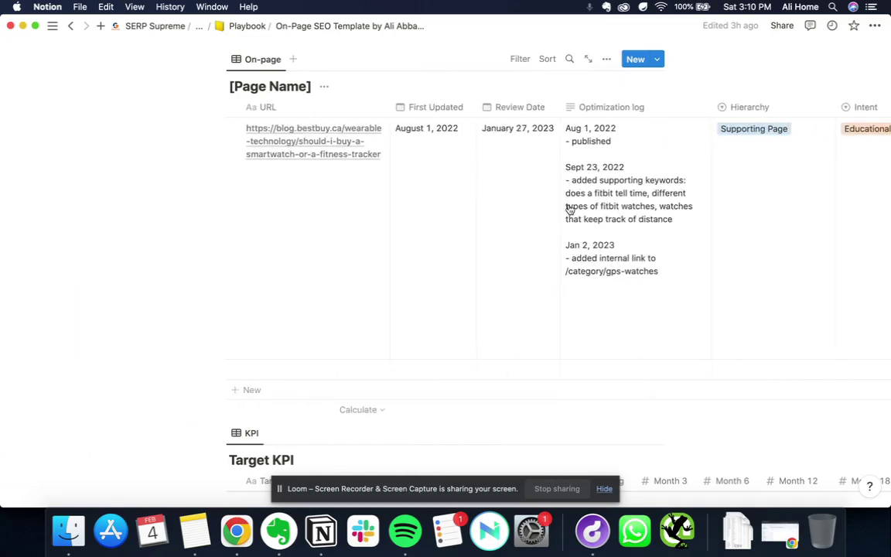
- Examine the Target KPI table's metrics, from ranking keywords to URL Rating
scroll(570, 209, down, 6)
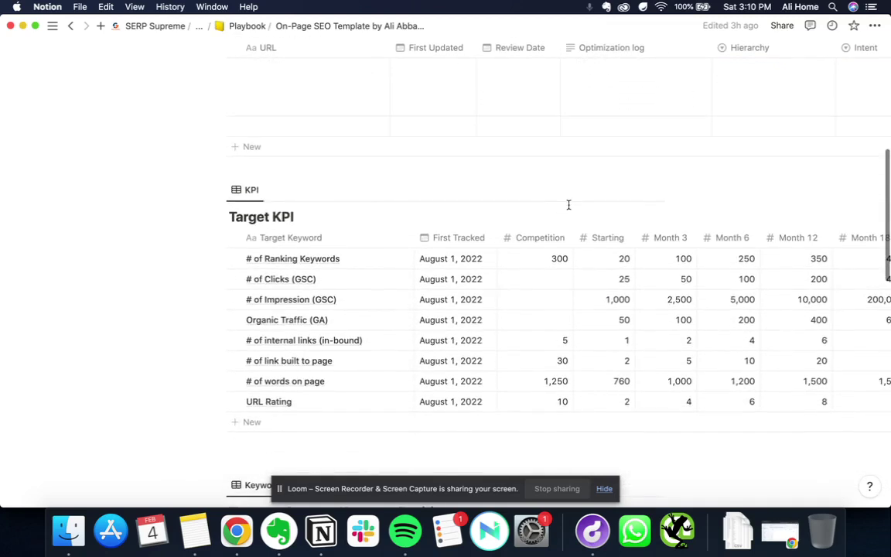
scroll(569, 205, down, 2)
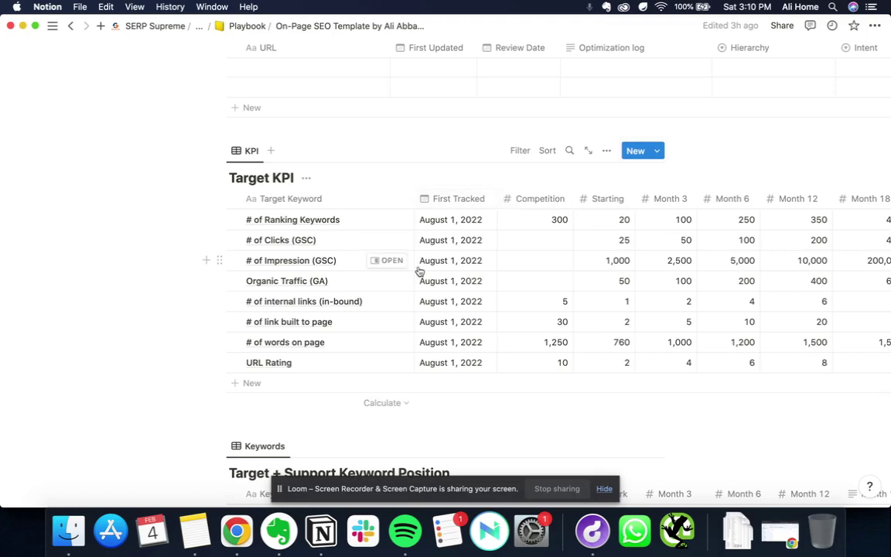
scroll(418, 271, down, 5)
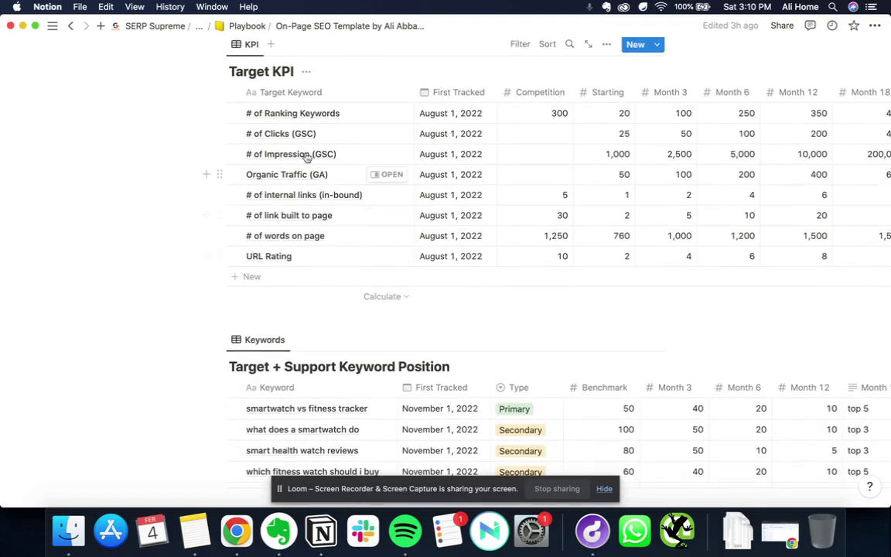
scroll(294, 116, up, 1)
scroll(294, 116, up, 3)
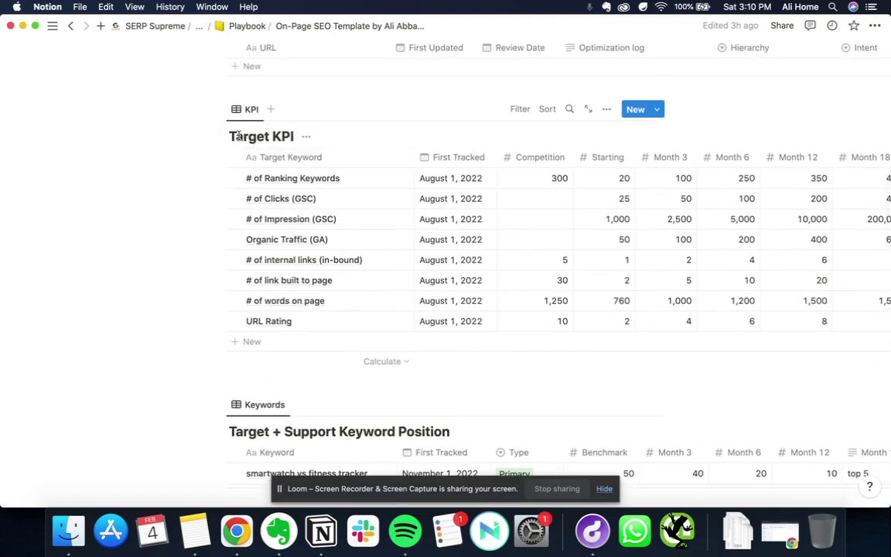
scroll(376, 161, up, 6)
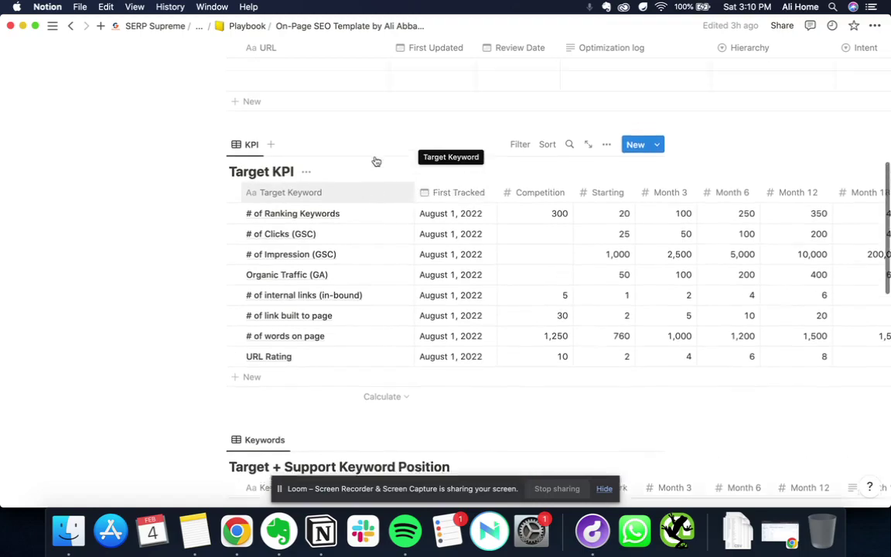
- Switch to Chrome, copy the Best Buy article's title and search Google for it in a new tab
key(ctrl+Up)
click(304, 160)
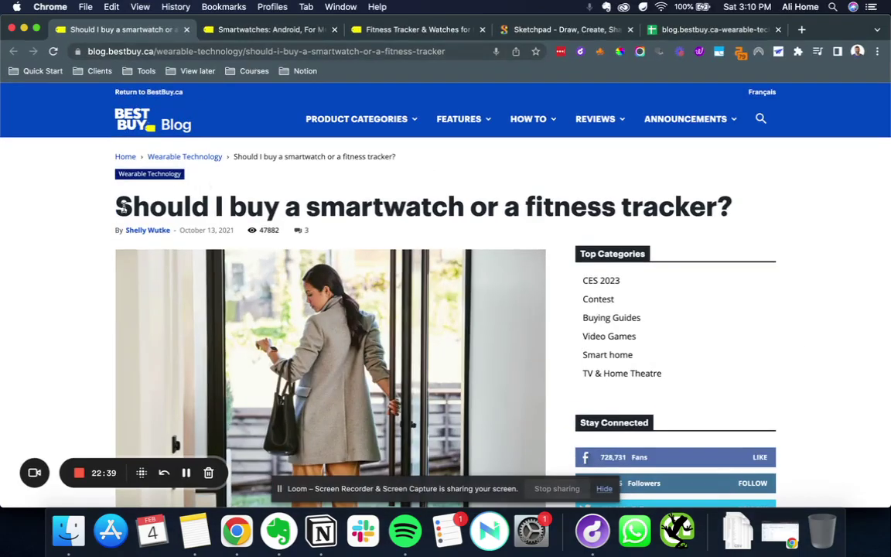
triple_click(731, 189)
key(super+c)
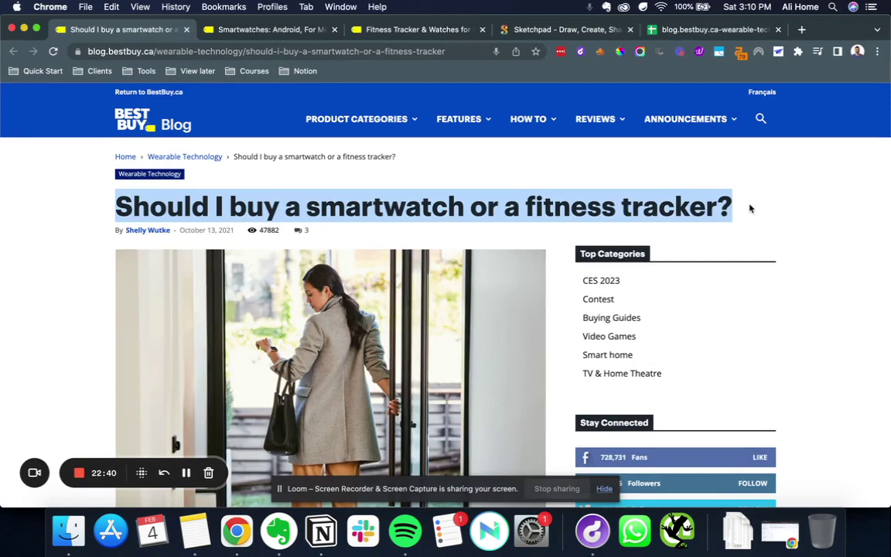
click(802, 29)
key(super+v)
key(Return)
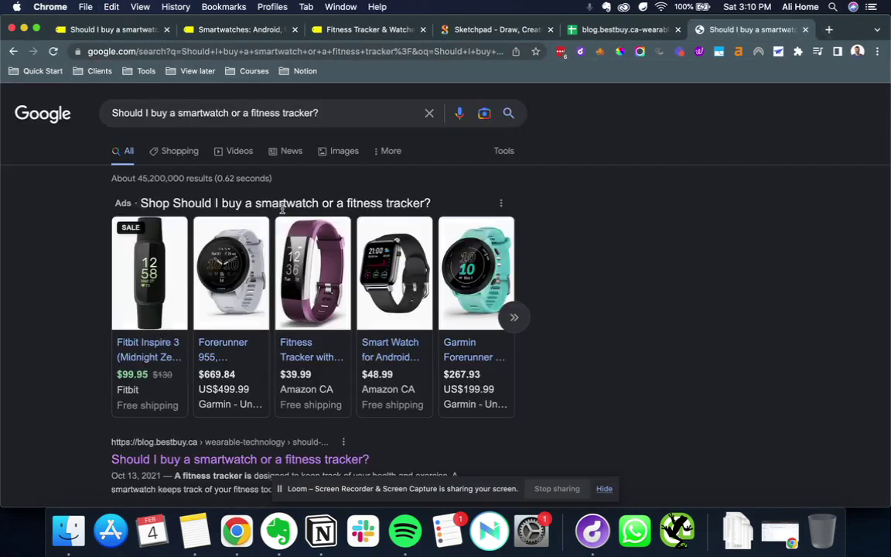
- Compare the ranking pages' Ahrefs metrics, including Domain Rating, in the Google results
scroll(282, 207, down, 3)
scroll(282, 208, down, 1)
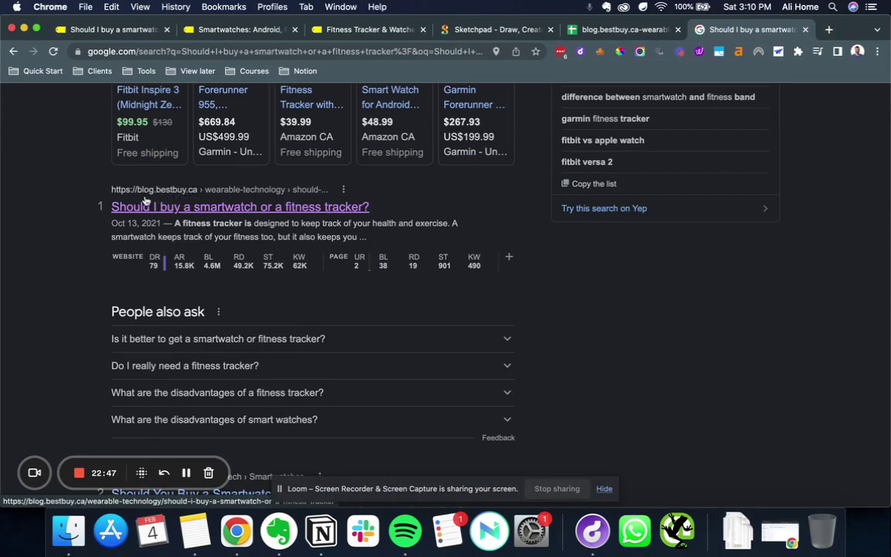
scroll(237, 246, down, 7)
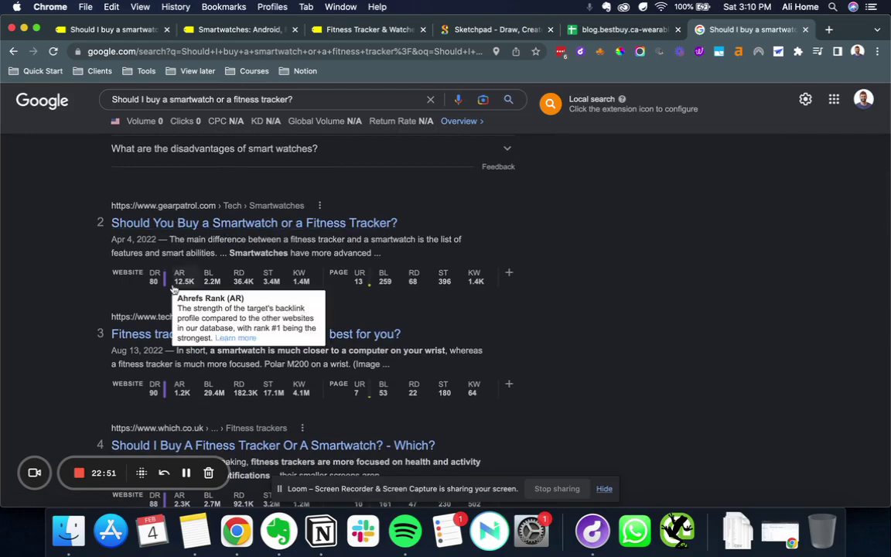
scroll(161, 364, down, 6)
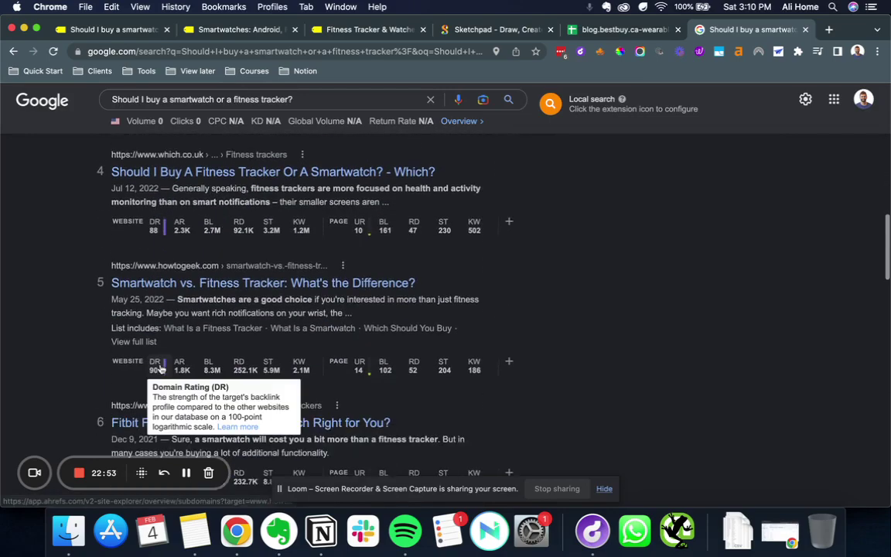
scroll(160, 370, up, 5)
- Return to Notion and examine the Target KPI table's Competition, Starting and monthly target columns through Month 18 and Notes
key(ctrl+Up)
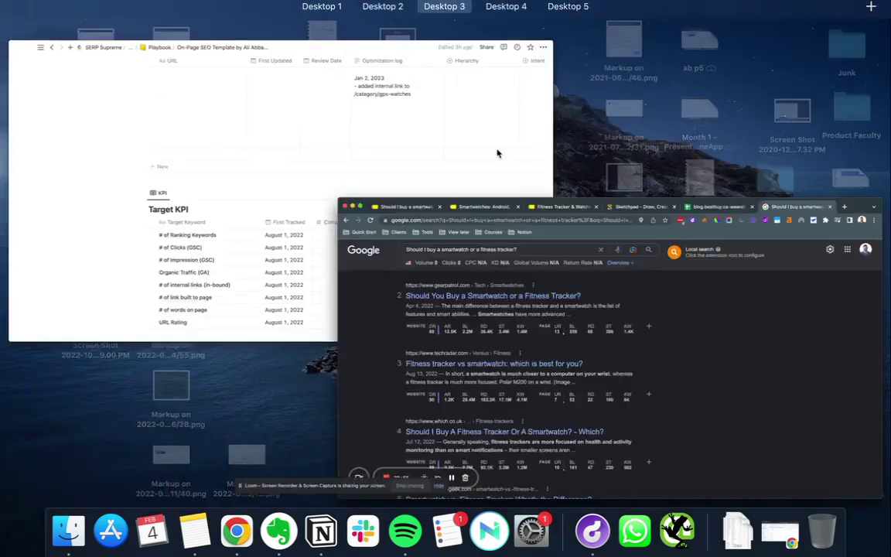
click(335, 167)
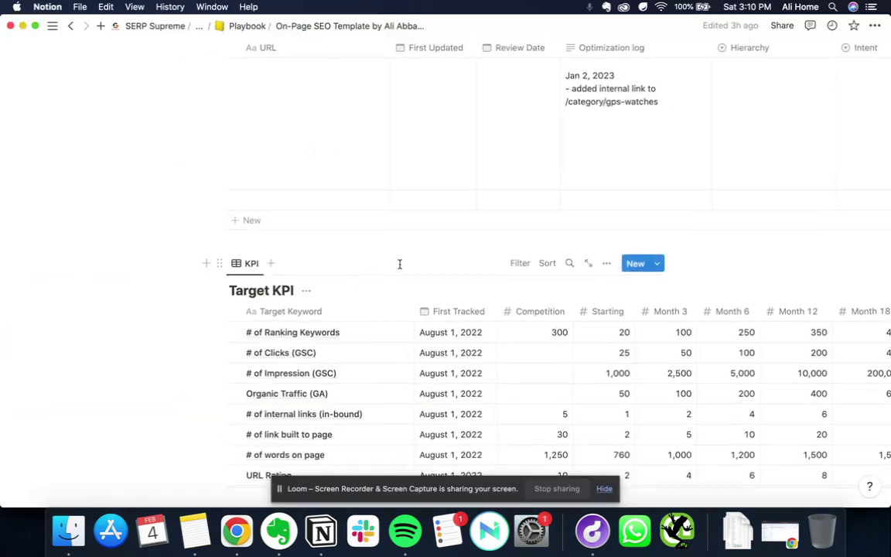
scroll(401, 267, down, 4)
scroll(401, 269, up, 9)
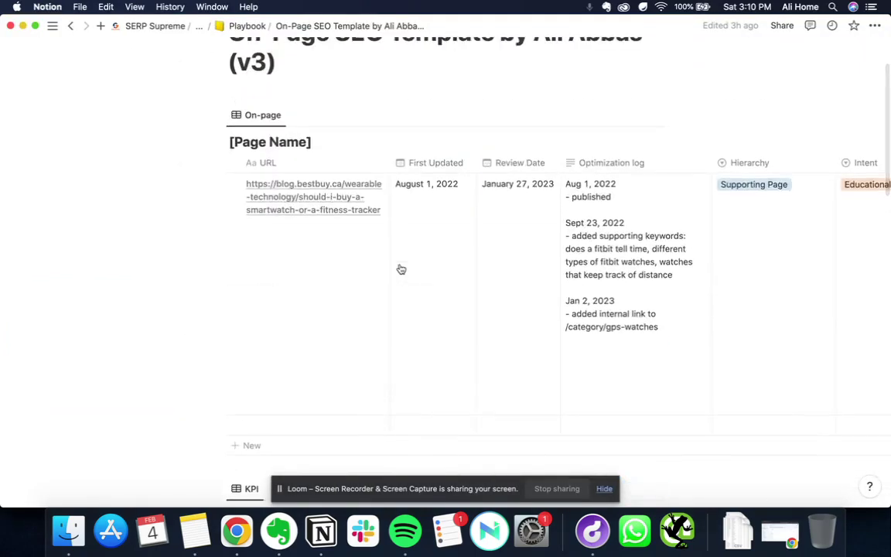
scroll(400, 267, down, 10)
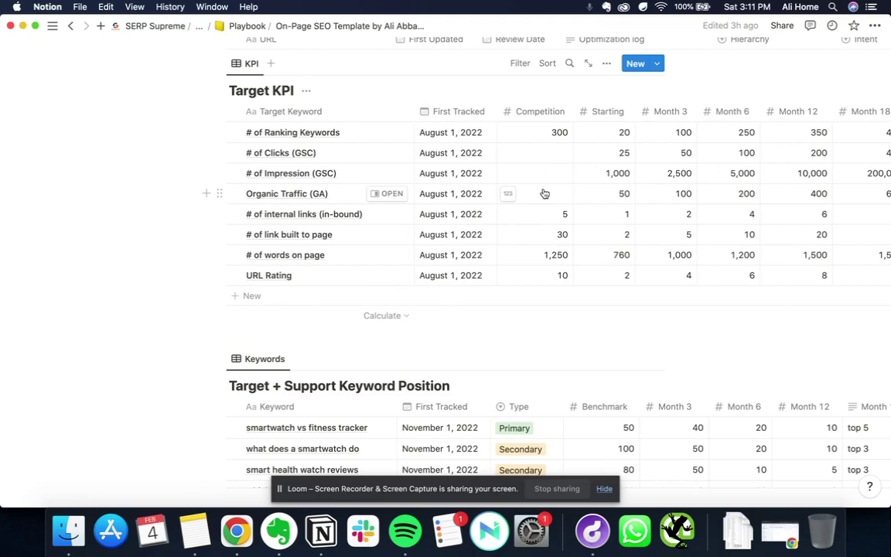
scroll(544, 194, right, 7)
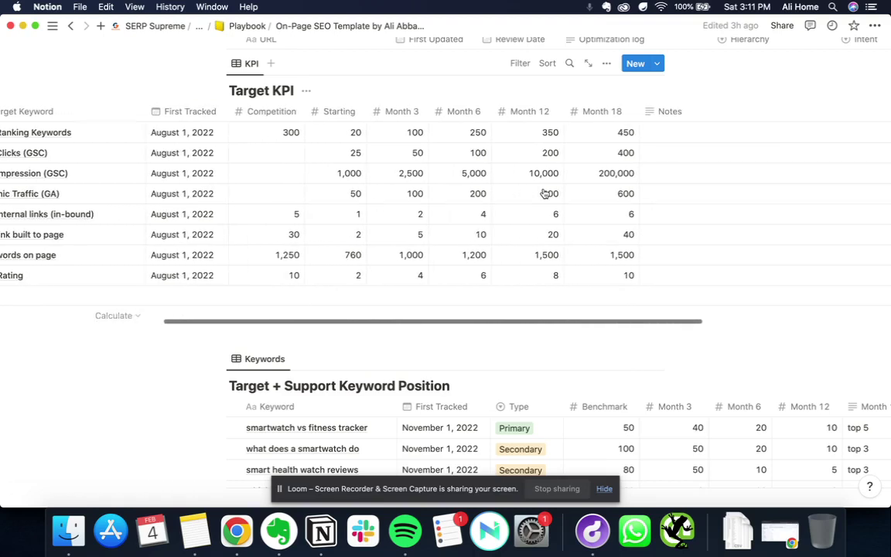
scroll(545, 194, left, 7)
scroll(544, 193, up, 1)
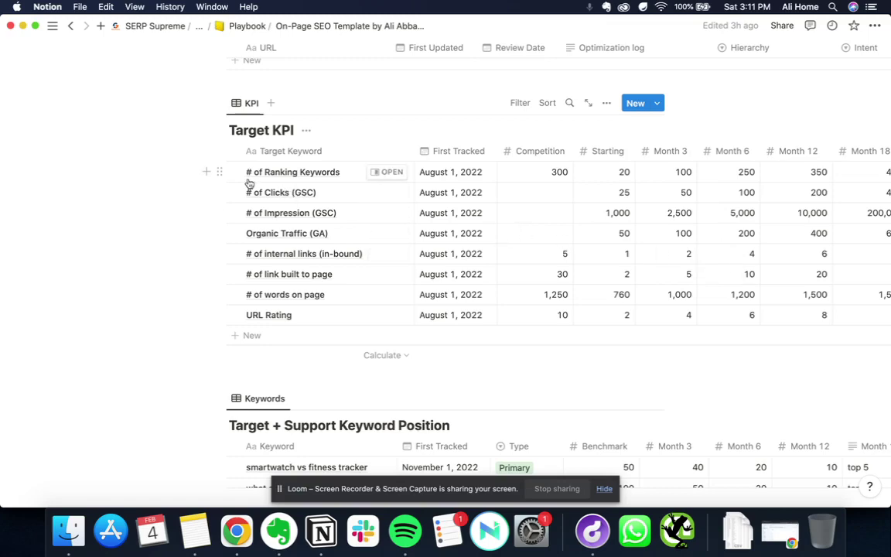
- Review the other key checks and the On-page keyword list column, then return to the Target KPI table's internal links row
scroll(249, 233, down, 10)
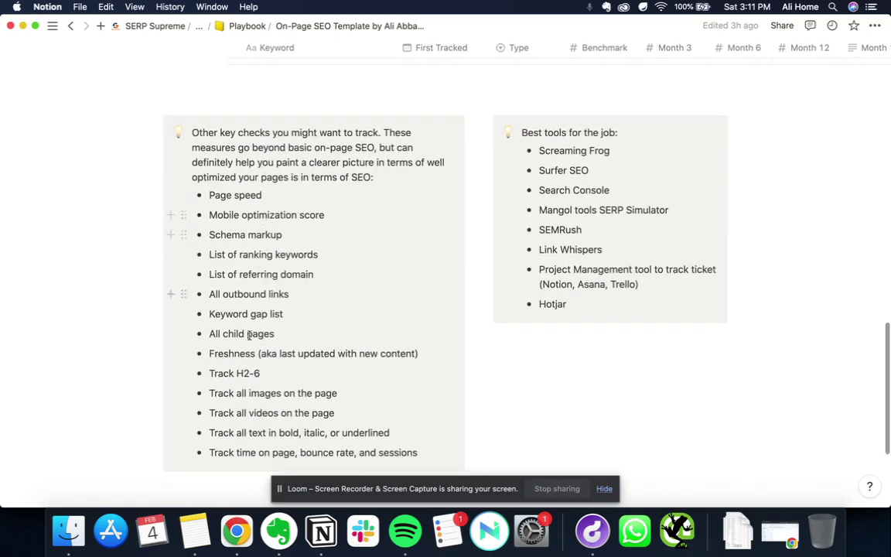
scroll(306, 195, up, 10)
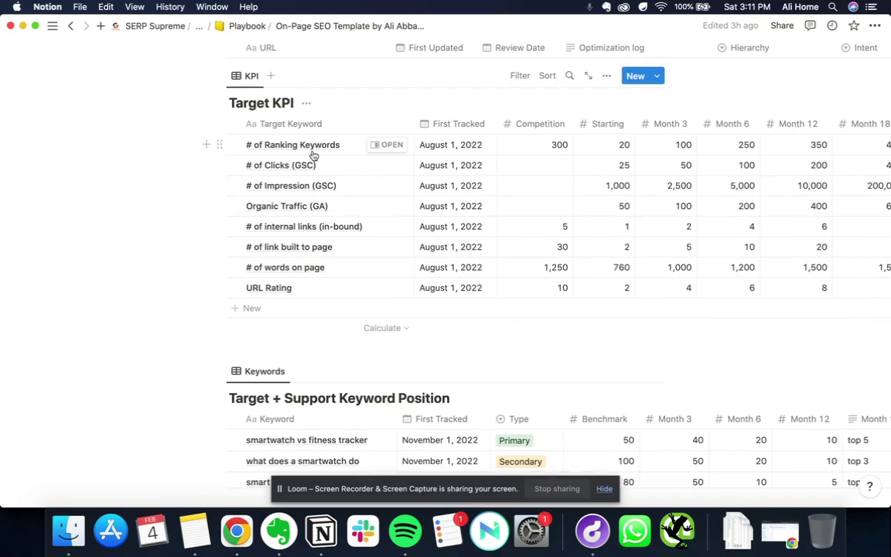
scroll(422, 151, up, 10)
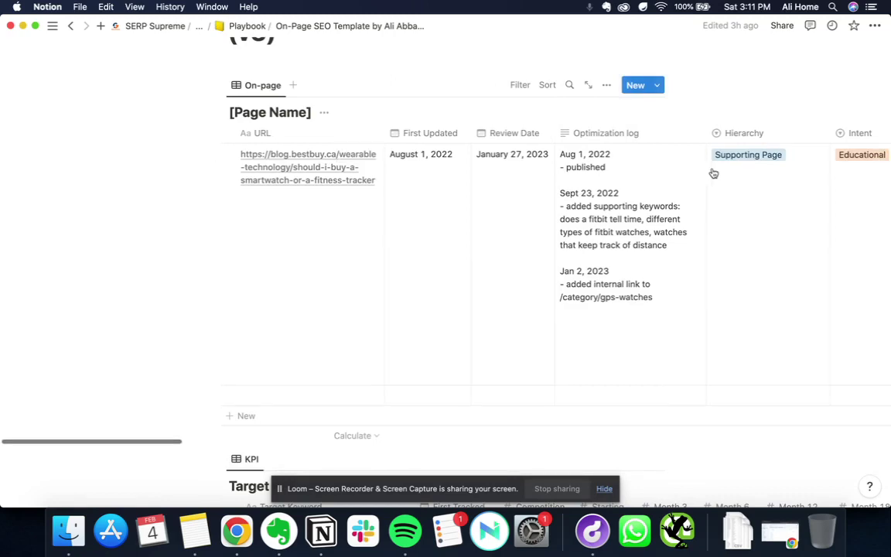
scroll(624, 230, right, 15)
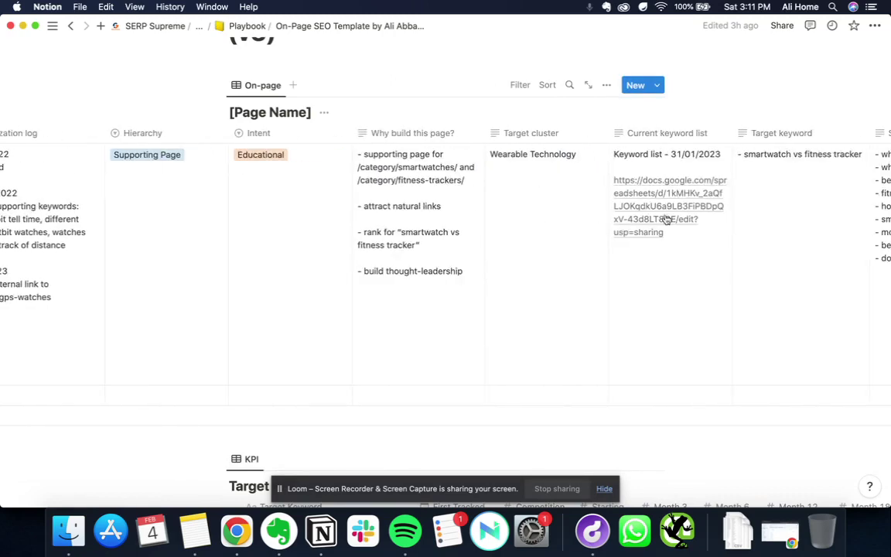
scroll(651, 226, down, 10)
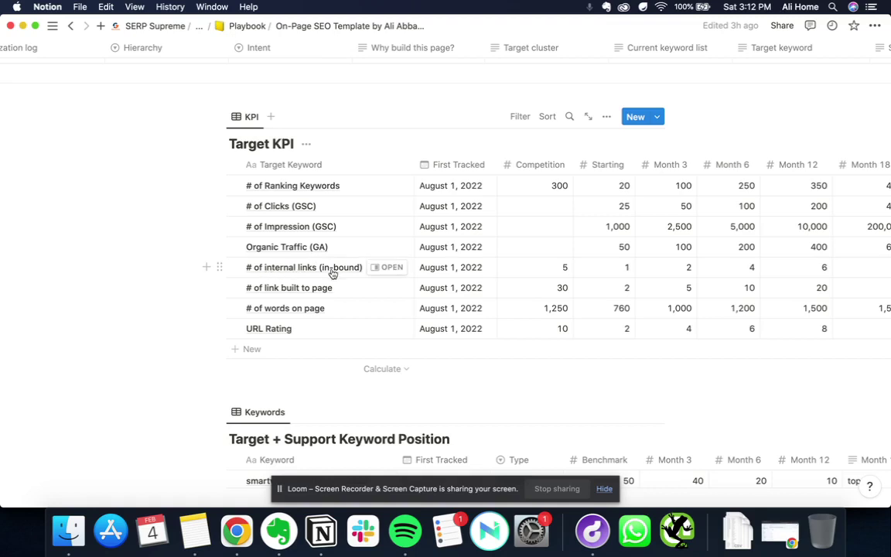
- Review the On-page table's metadata, anchor tag, Supported Pages and Supporting Pages columns against the Target KPI link rows
scroll(599, 169, up, 5)
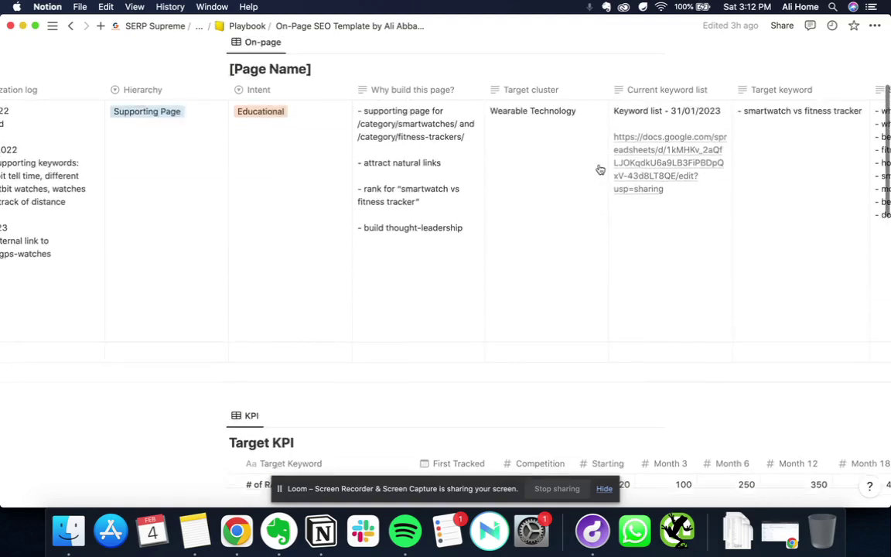
scroll(600, 169, right, 15)
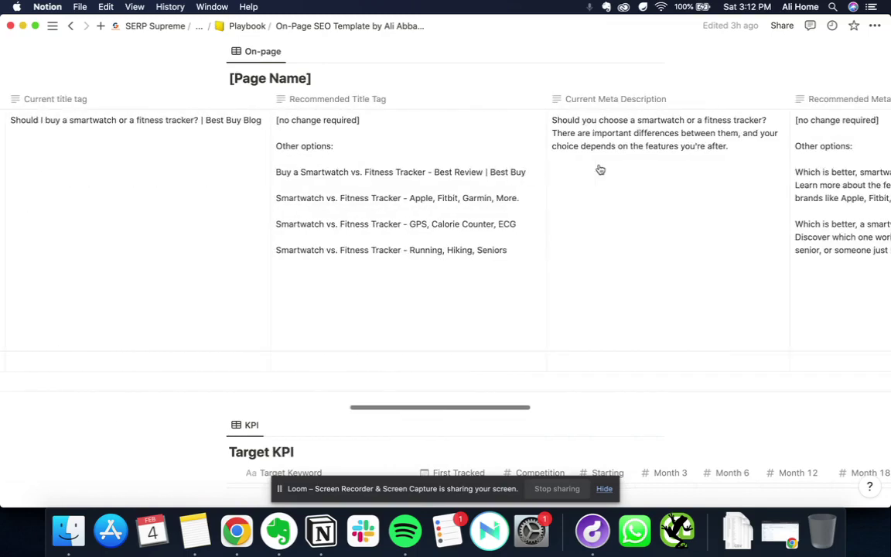
scroll(601, 169, right, 20)
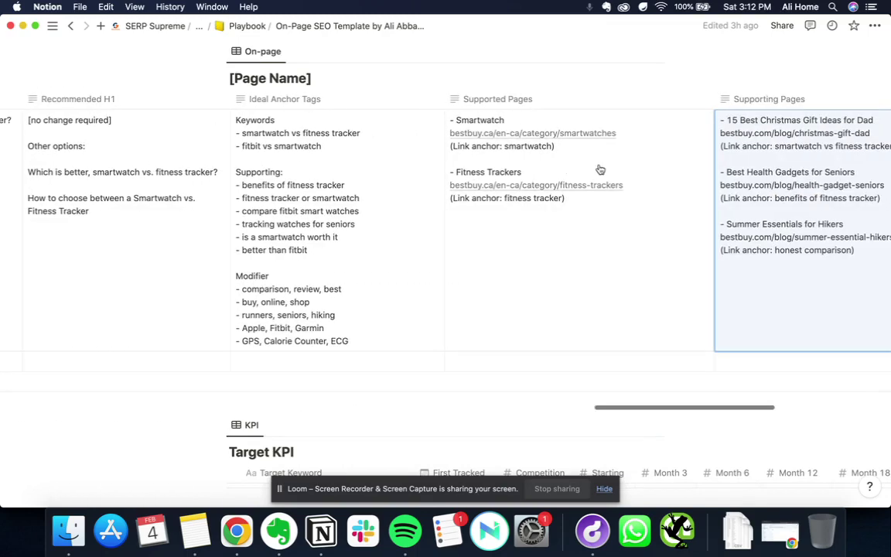
scroll(600, 169, right, 8)
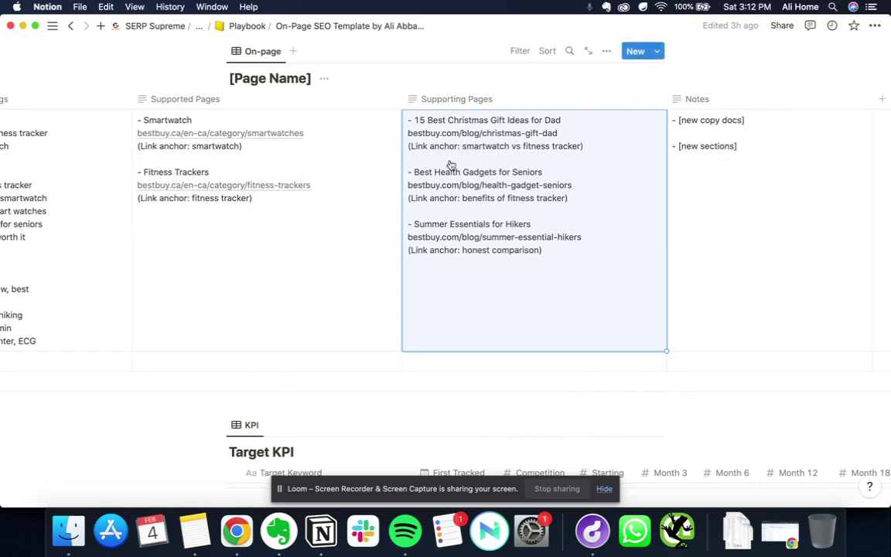
scroll(456, 215, down, 10)
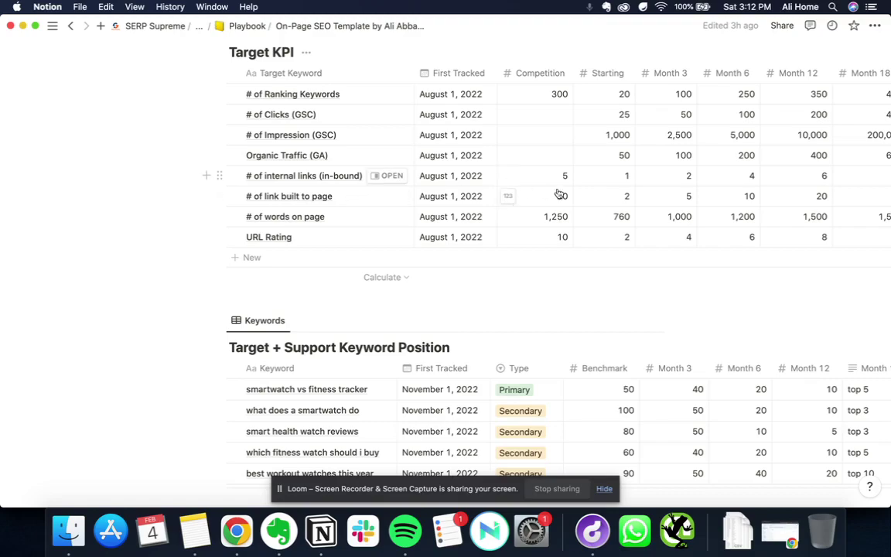
- Switch to Chrome and check the referring domains of the competing pages and the Best Buy article in the Google results
key(ctrl+Up)
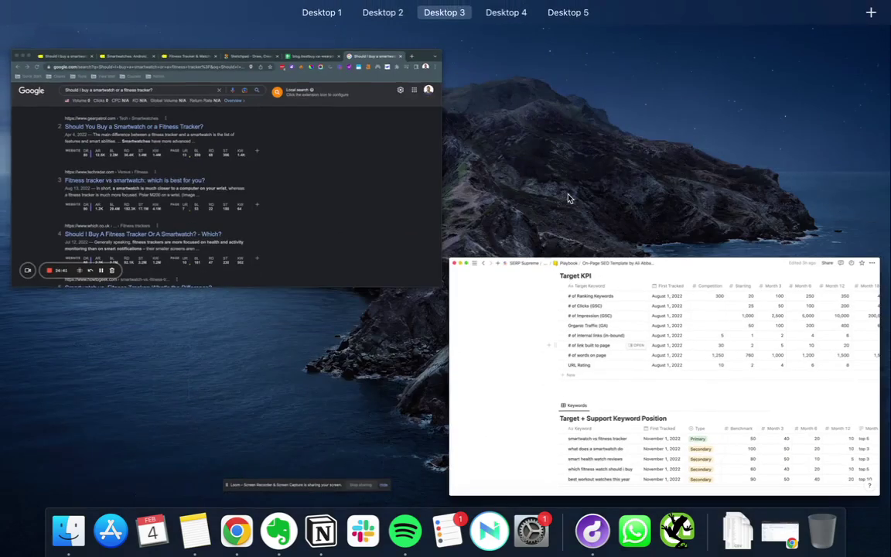
click(261, 161)
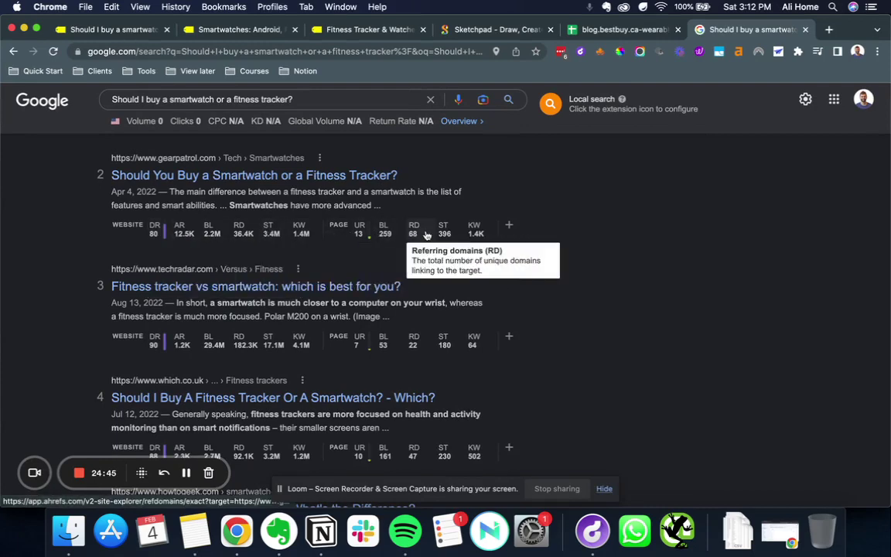
scroll(424, 234, up, 8)
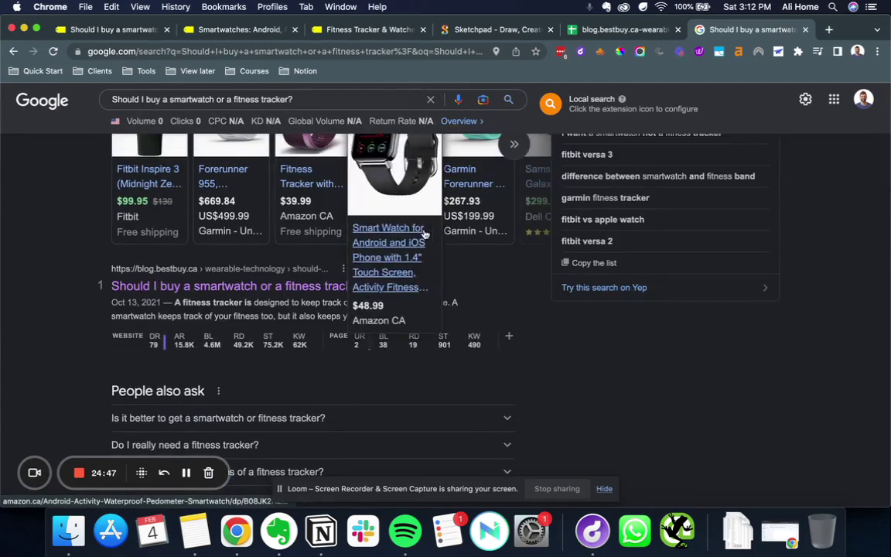
scroll(422, 240, down, 1)
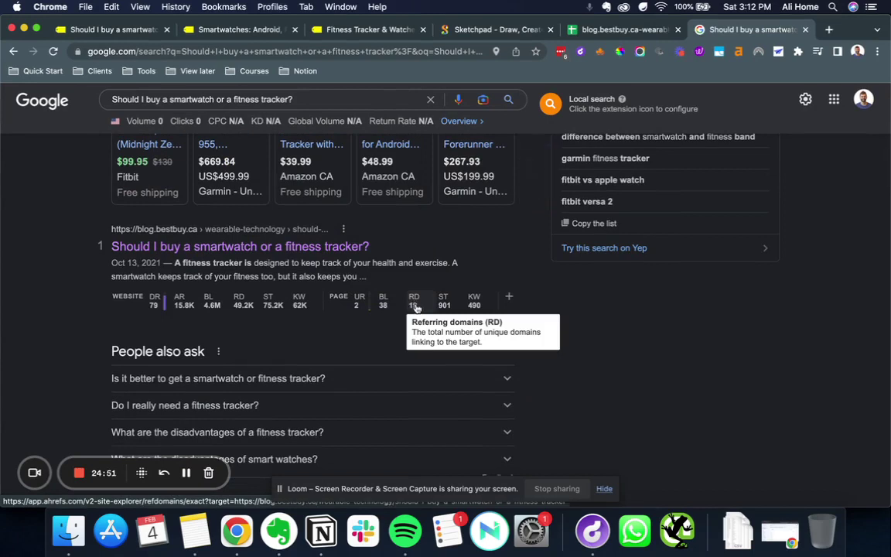
- Compare the page-level referring domains of the ranked Google results, from the Best Buy article through the Digital Trends page
scroll(416, 307, down, 1)
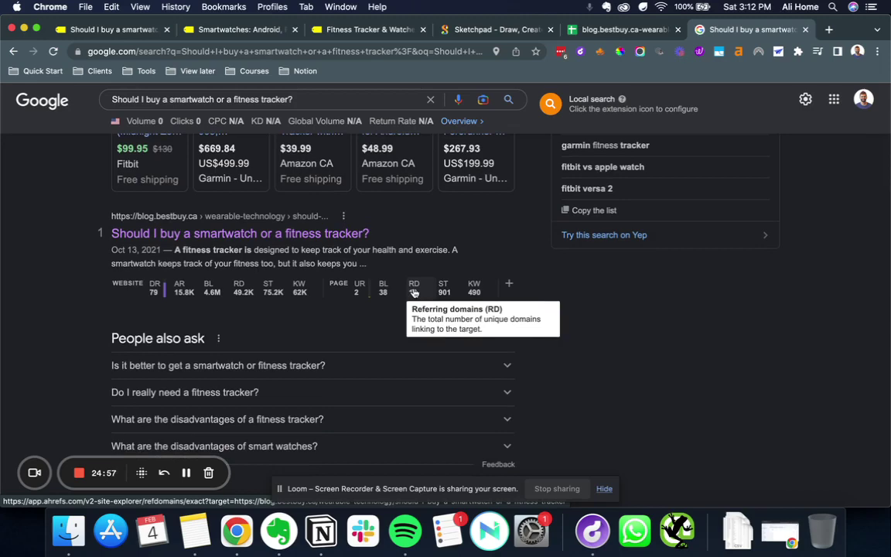
scroll(414, 293, down, 5)
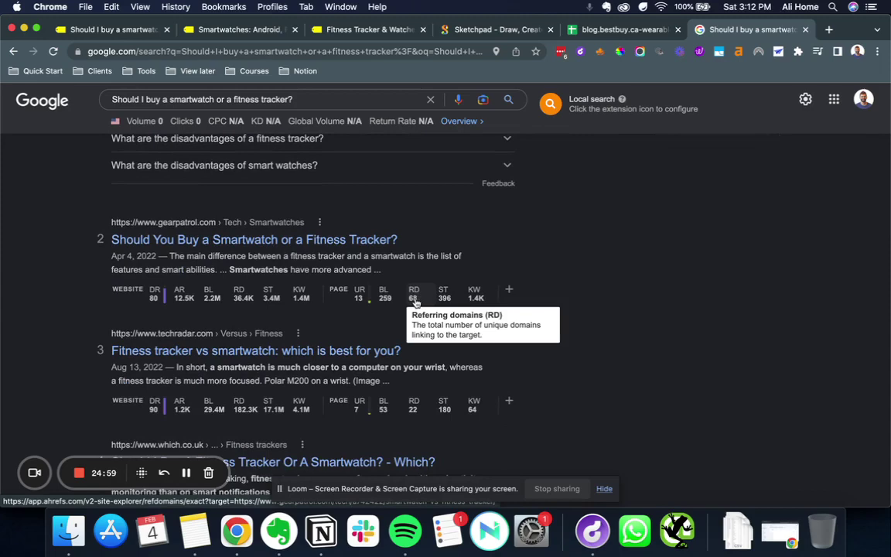
scroll(414, 293, down, 2)
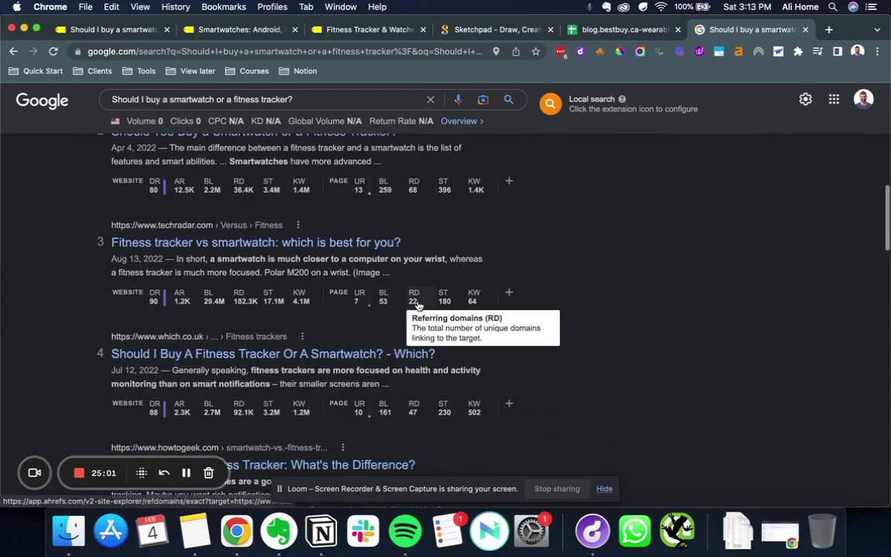
scroll(414, 408, down, 3)
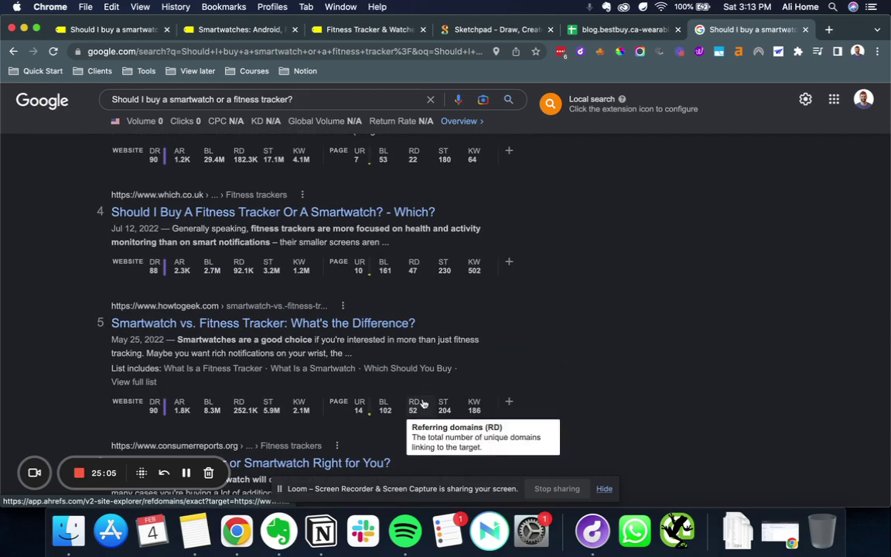
scroll(416, 408, down, 7)
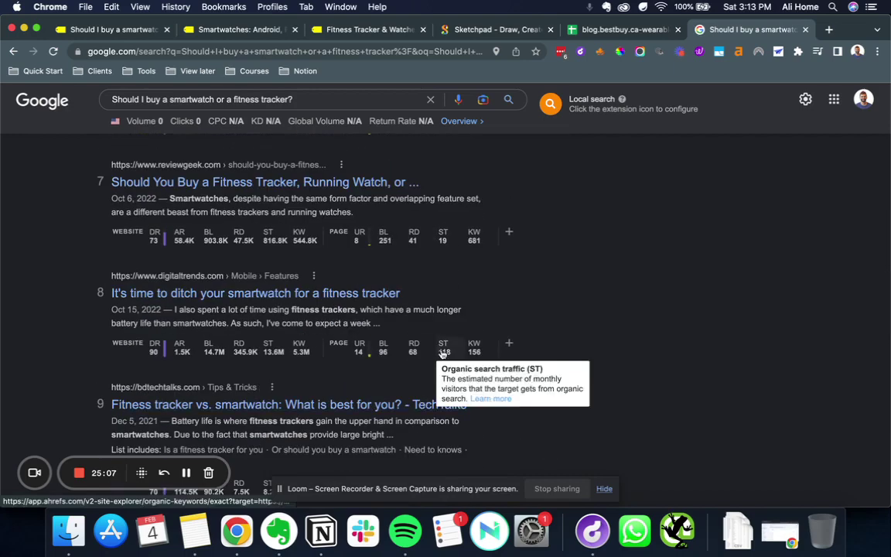
scroll(443, 353, up, 12)
scroll(442, 353, up, 2)
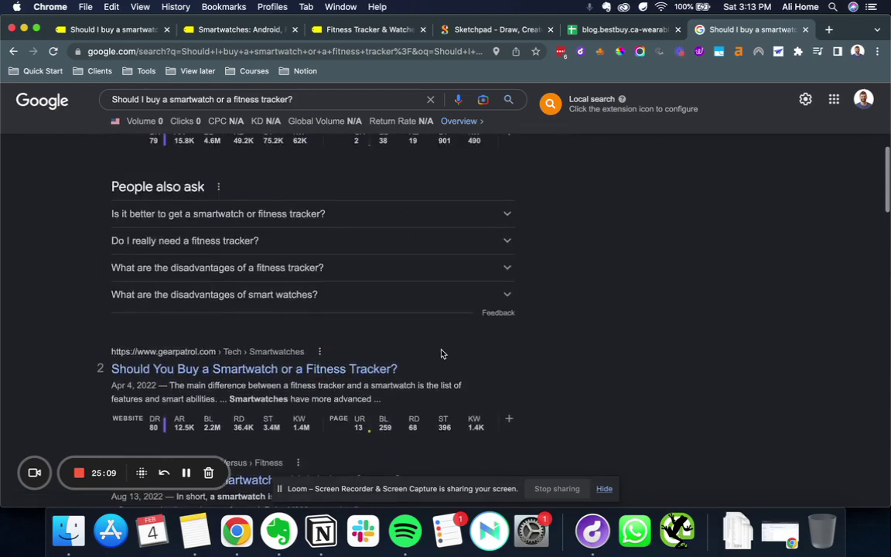
- Return to Notion and examine the Competition value for the number of words on page in the Target KPI table
key(ctrl+Up)
click(350, 166)
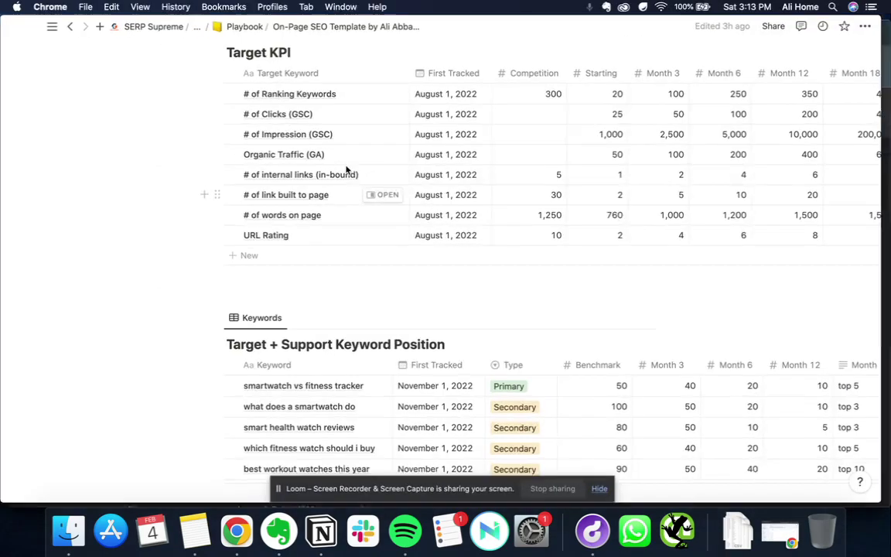
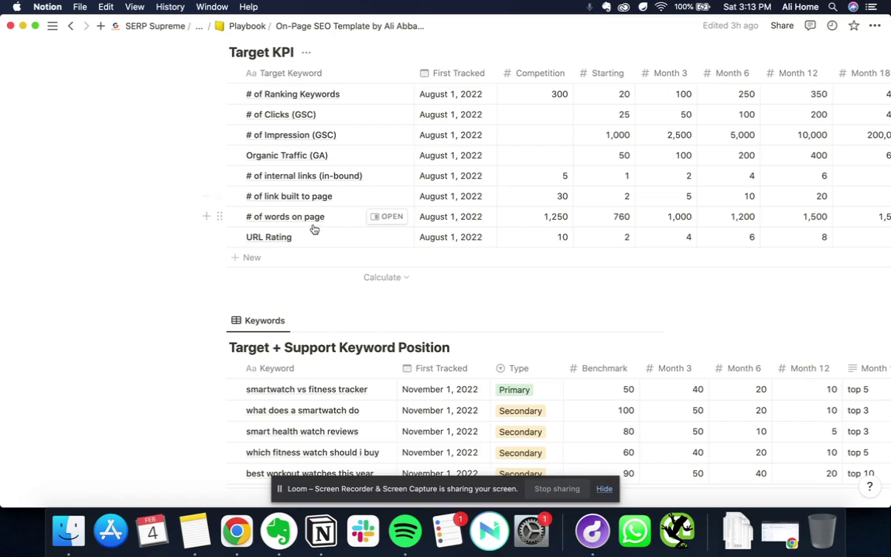
click(555, 220)
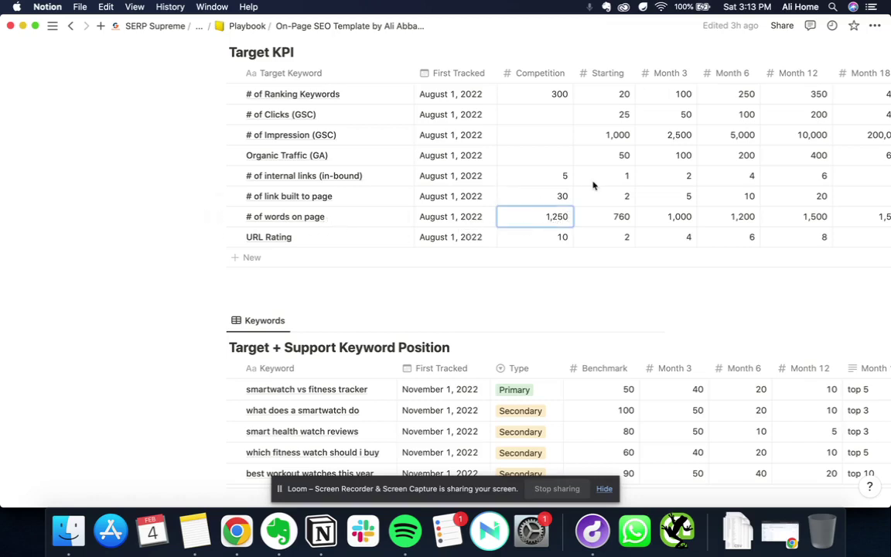
key(Escape)
scroll(594, 186, up, 5)
scroll(594, 187, down, 5)
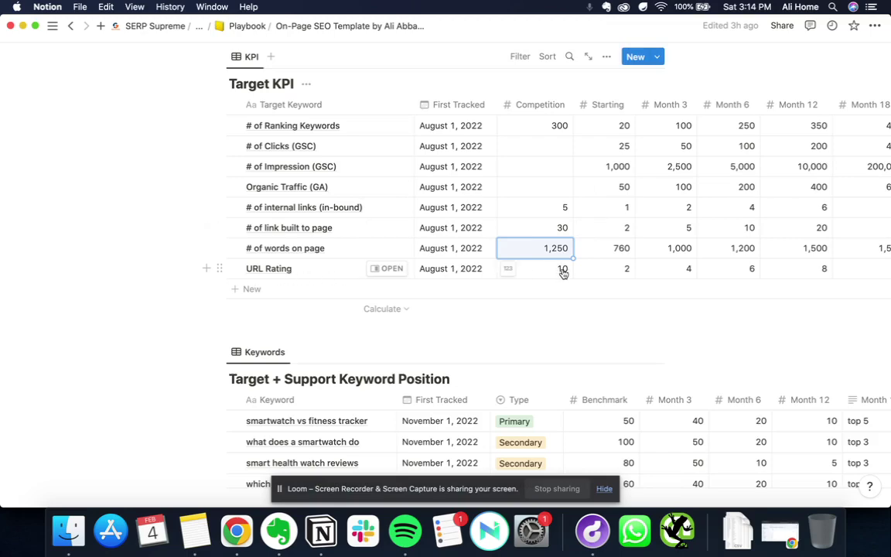
- Switch to Chrome and check the URL Rating of the competing pages in the Google results
key(ctrl+Up)
click(310, 214)
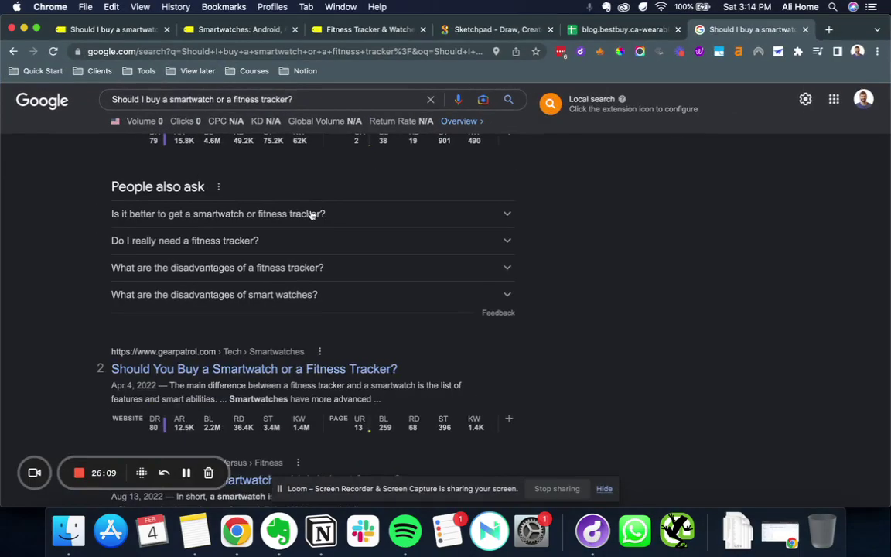
scroll(311, 215, up, 5)
scroll(310, 215, down, 5)
scroll(310, 214, down, 5)
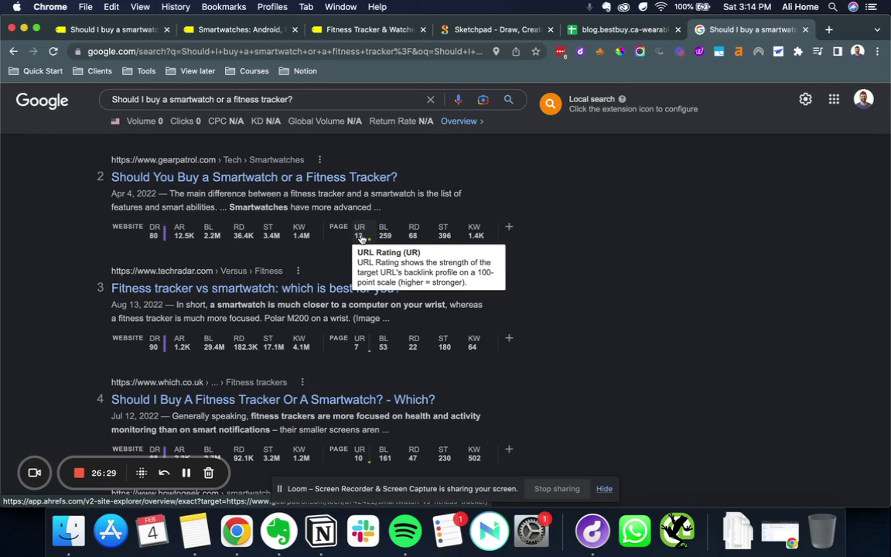
mouse_move(155, 236)
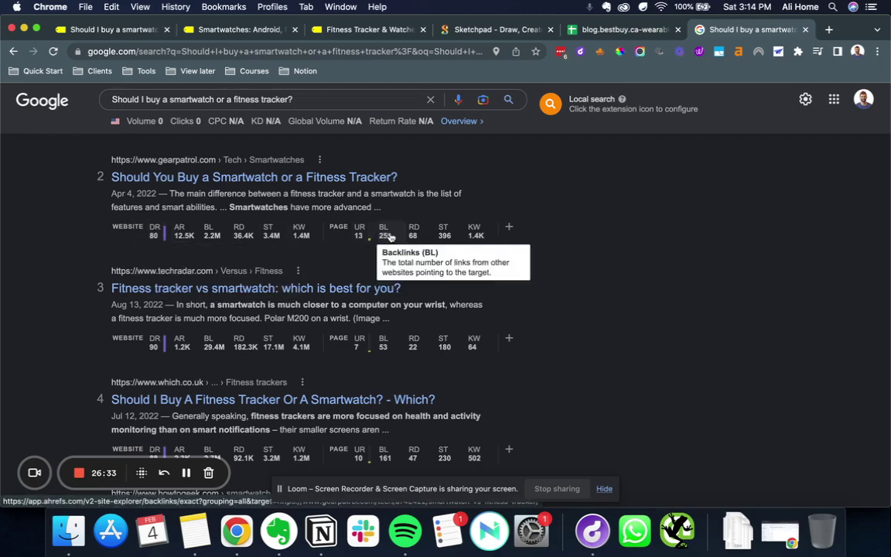
mouse_move(359, 234)
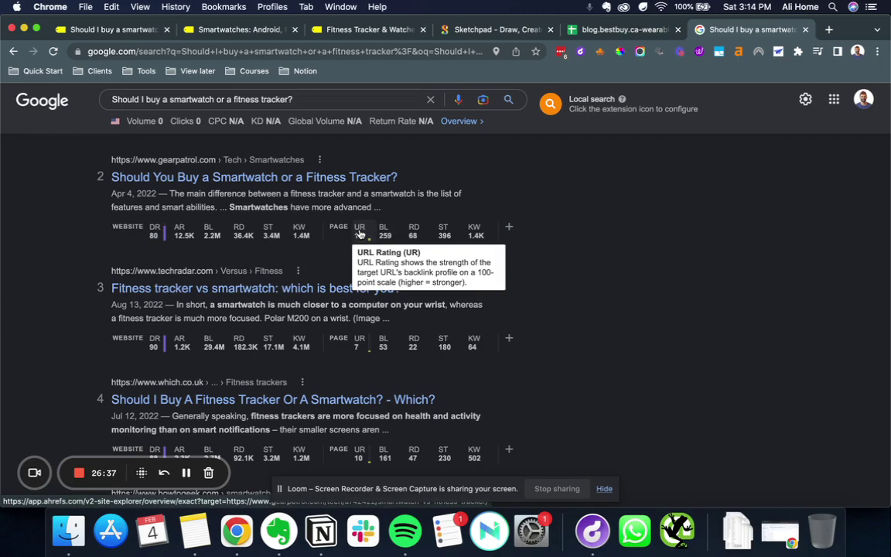
scroll(362, 234, down, 5)
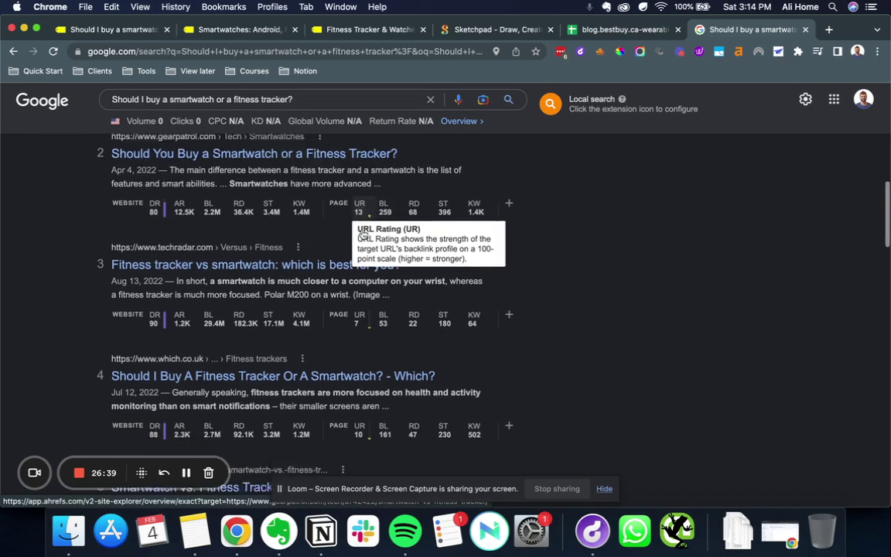
scroll(402, 203, up, 5)
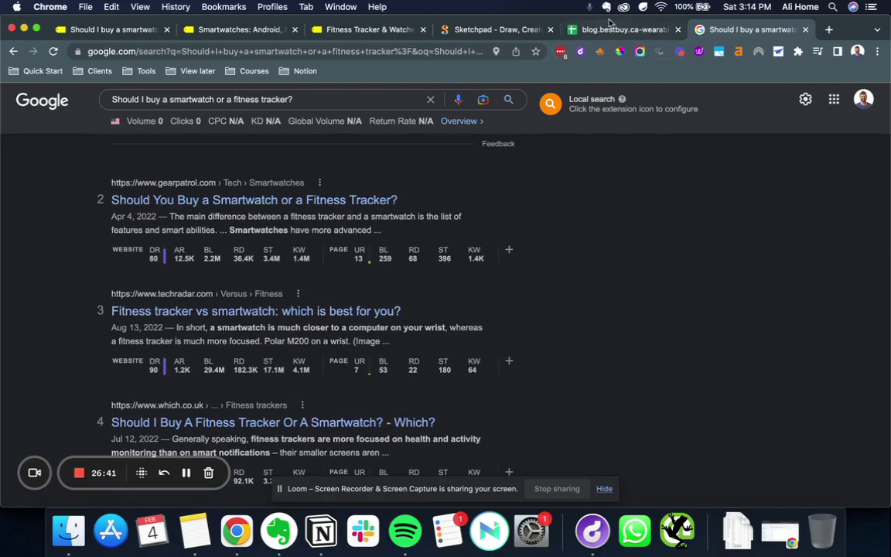
- Return to Notion and review the Target KPI table's Competition column, from the URL Rating benchmark to the empty clicks cell
key(ctrl+Up)
click(554, 408)
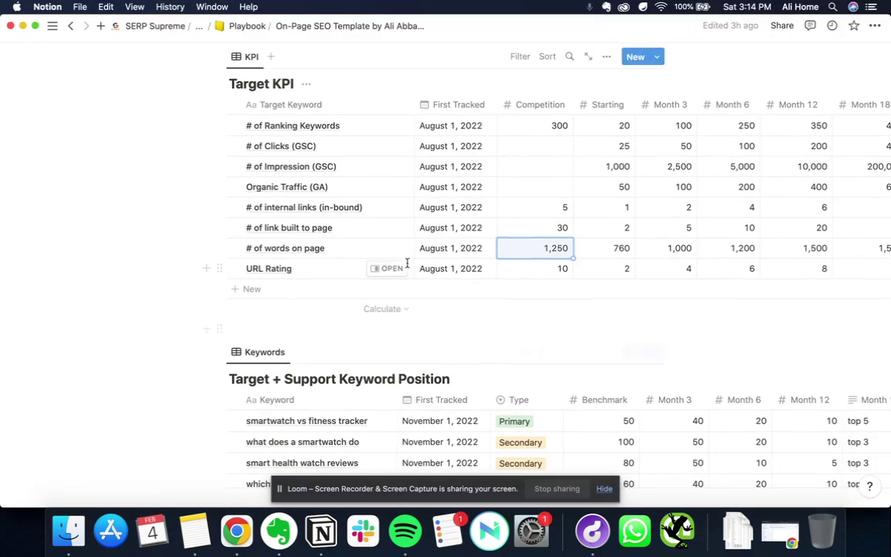
click(555, 268)
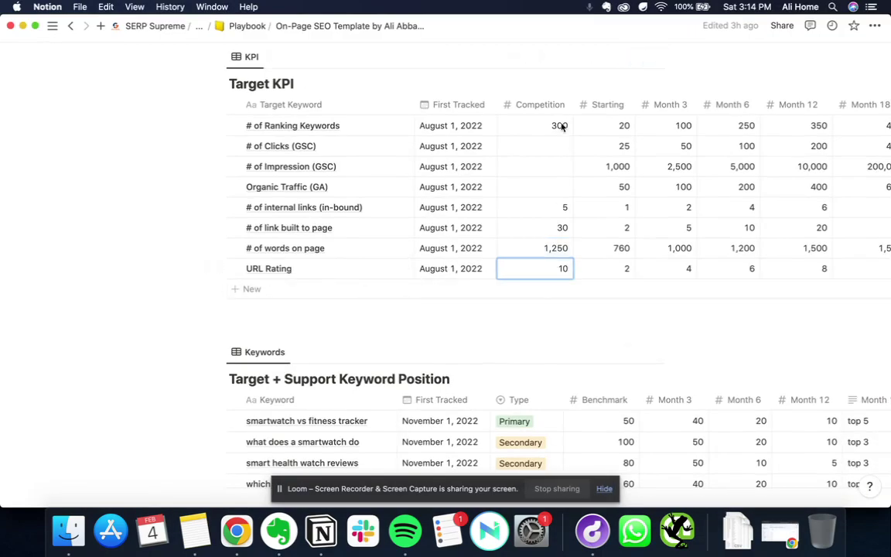
key(Escape)
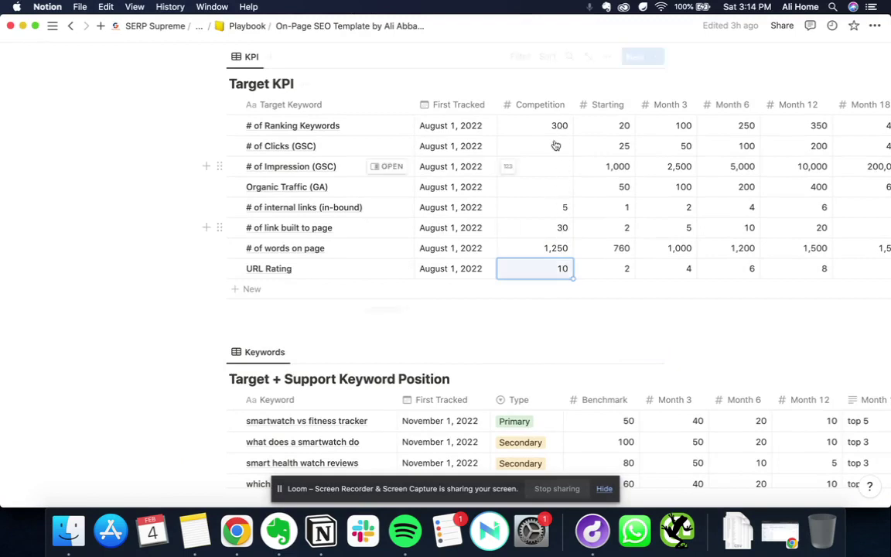
drag(554, 125, 562, 271)
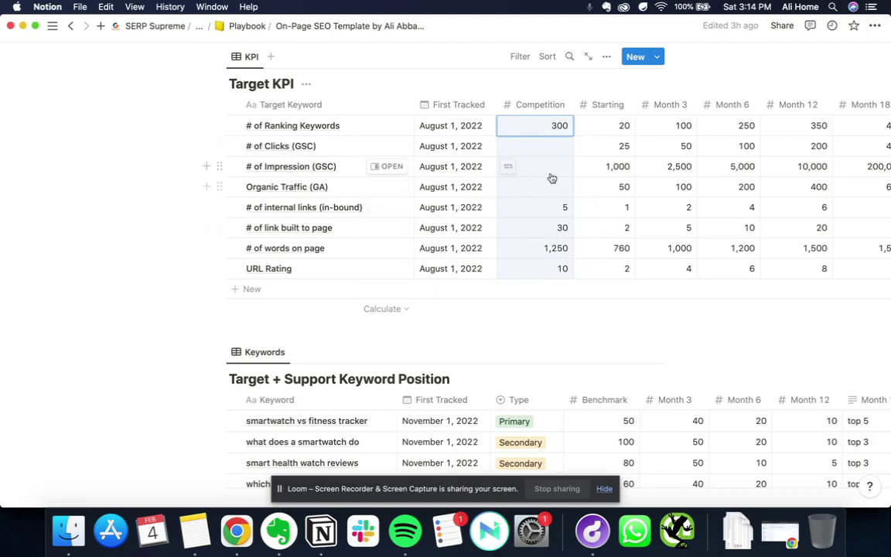
click(563, 147)
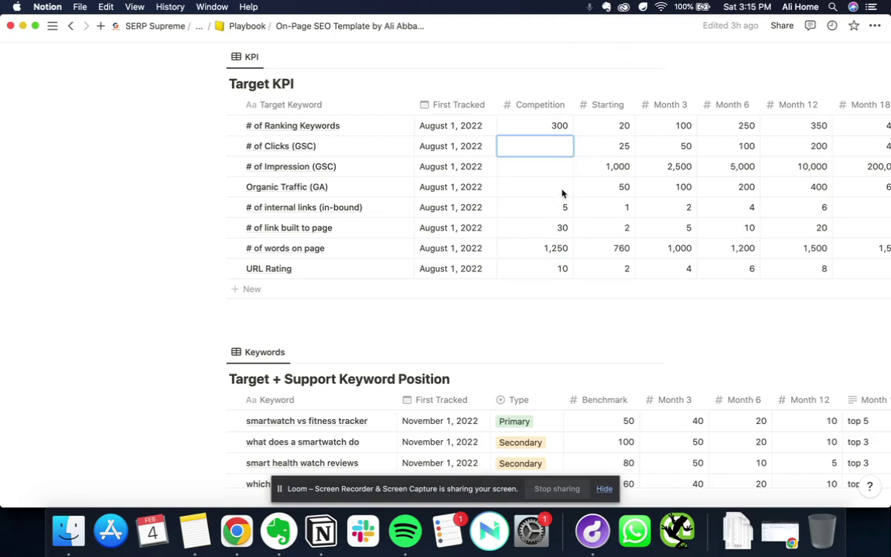
key(Escape)
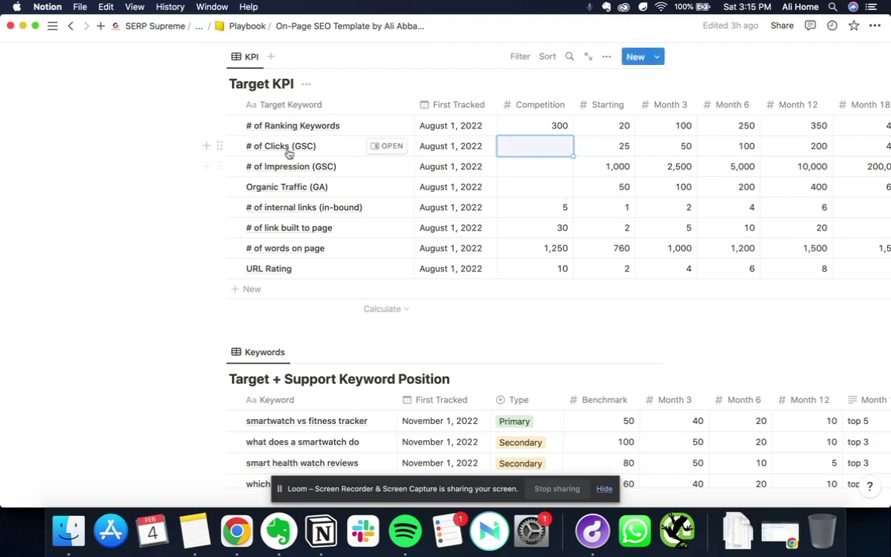
- Examine the Starting and Month 3 values for the number of ranking keywords in the Target KPI table
scroll(592, 169, right, 3)
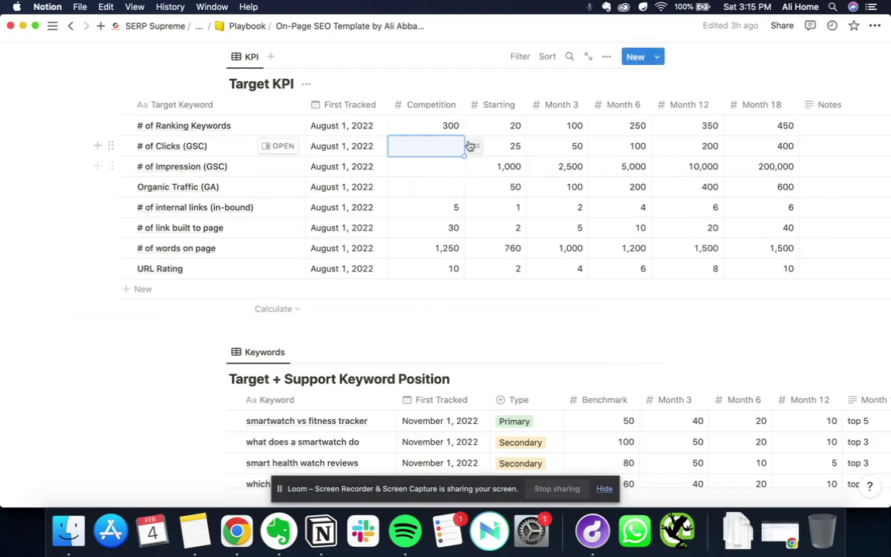
click(513, 125)
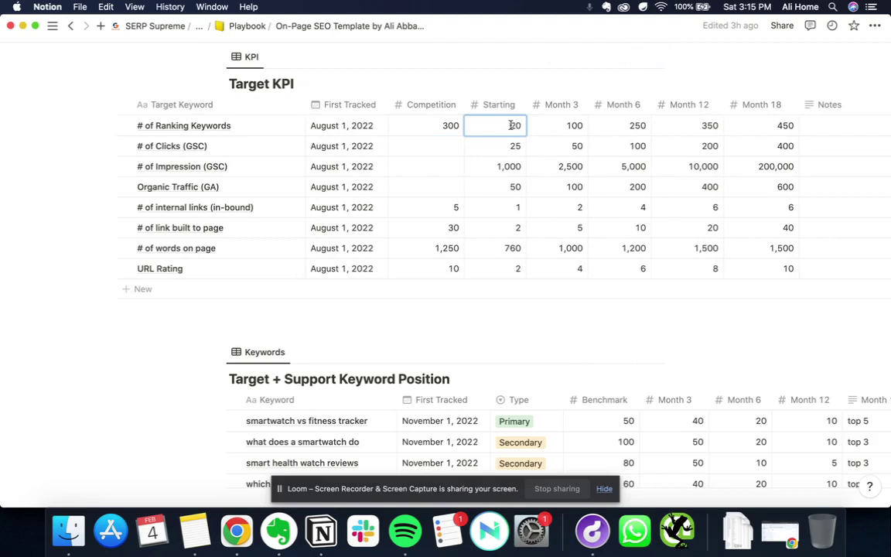
double_click(508, 127)
click(518, 118)
click(577, 126)
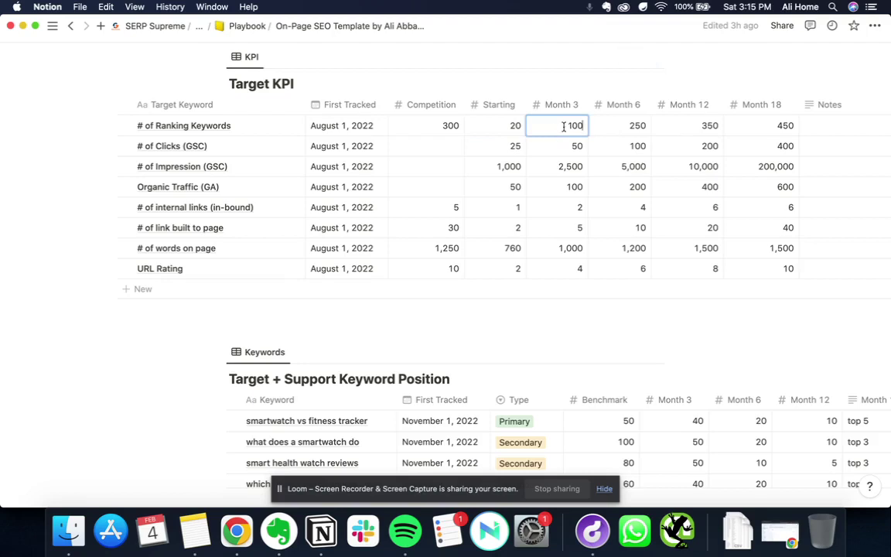
drag(564, 128, 603, 129)
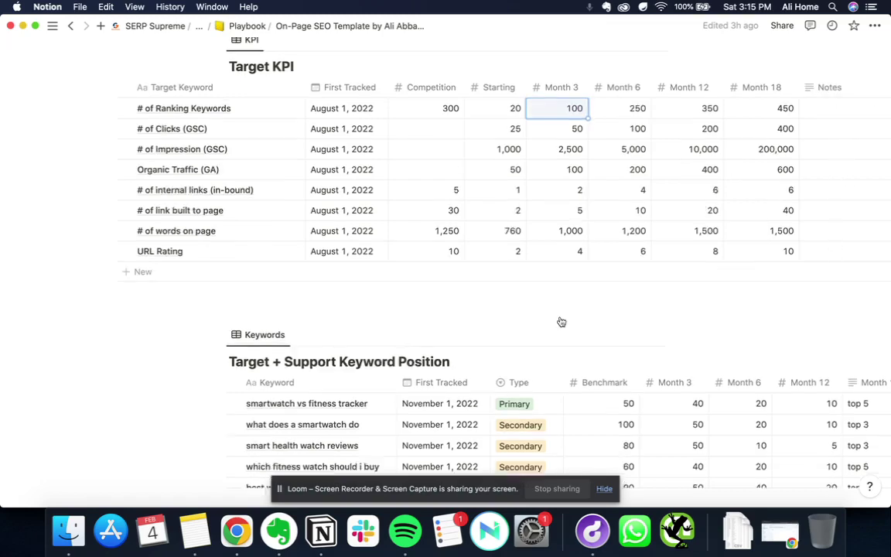
- Review the Target + Support Keyword Position table alongside the Target KPI metrics, through its Month 18 and Notes columns
scroll(561, 321, down, 8)
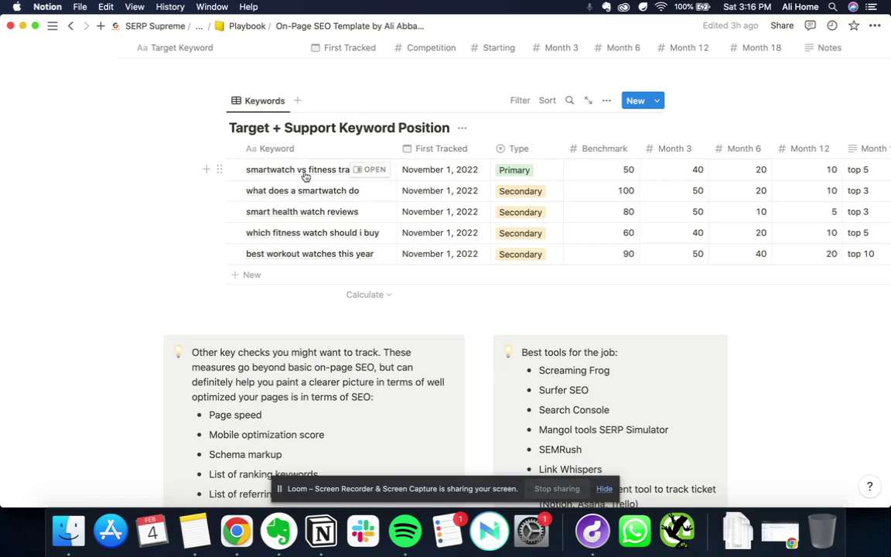
scroll(374, 160, up, 5)
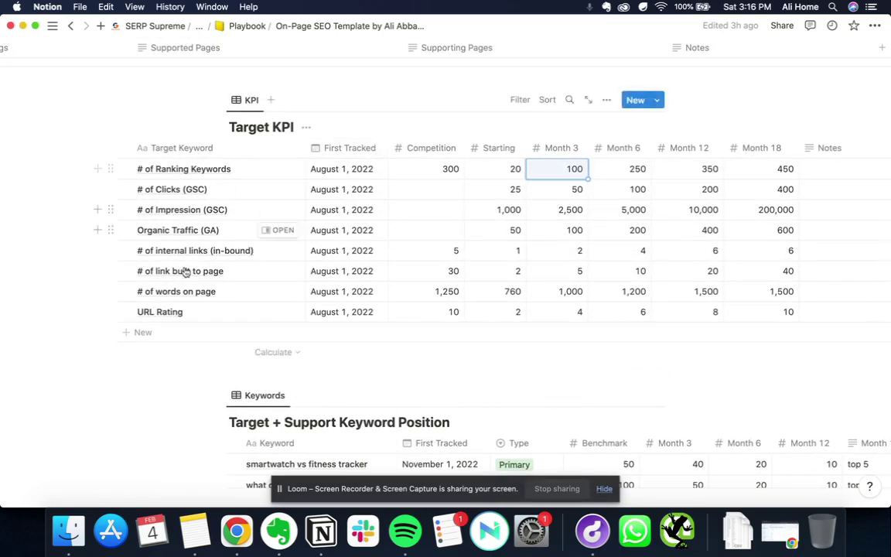
scroll(183, 295, down, 4)
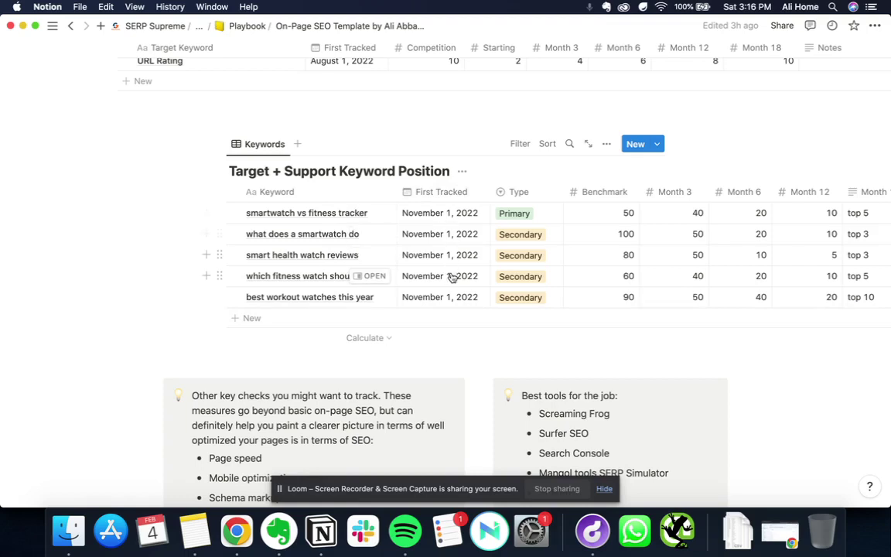
scroll(450, 309, right, 5)
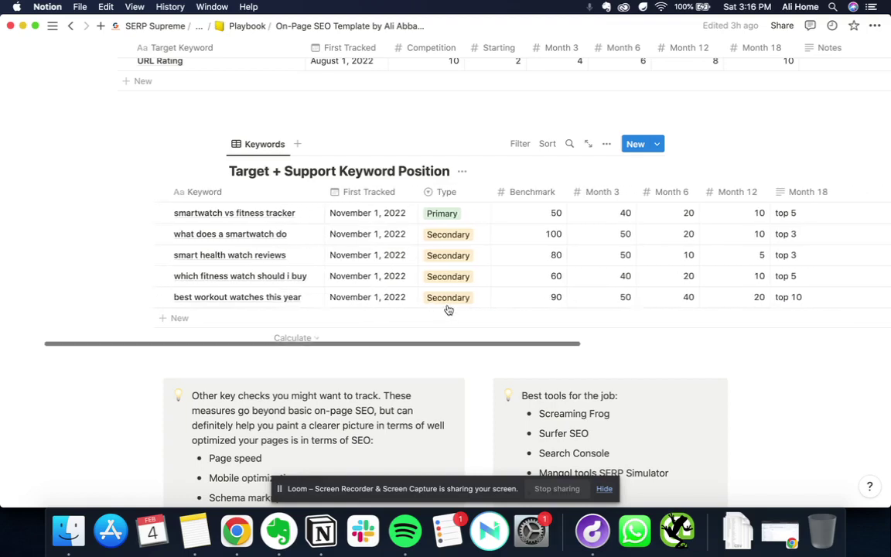
scroll(449, 309, right, 2)
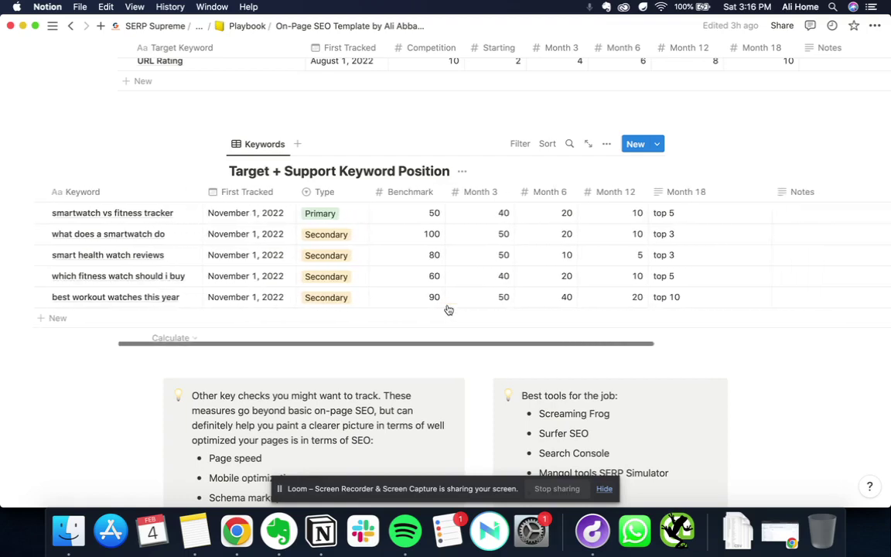
- Inspect the Type options for the primary keyword, and review the Benchmark and Month 3 positions of the tracked keywords
click(345, 216)
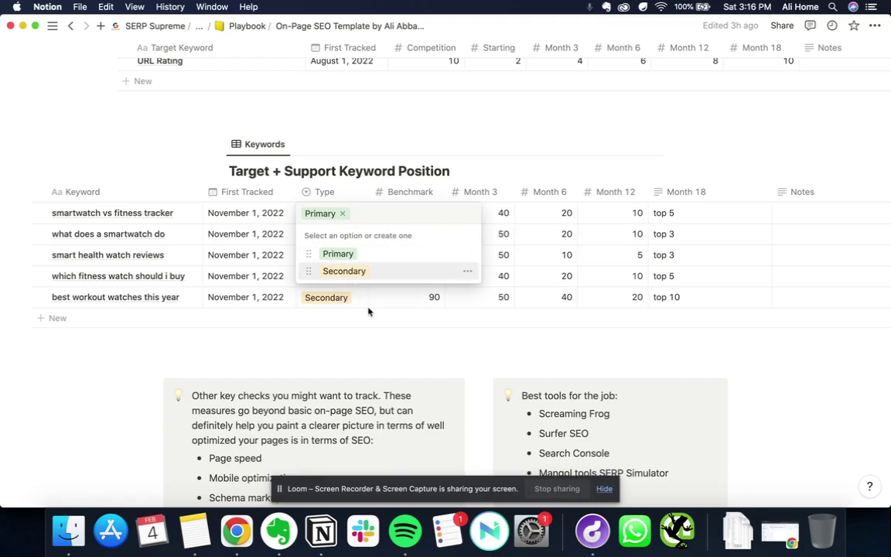
key(Escape)
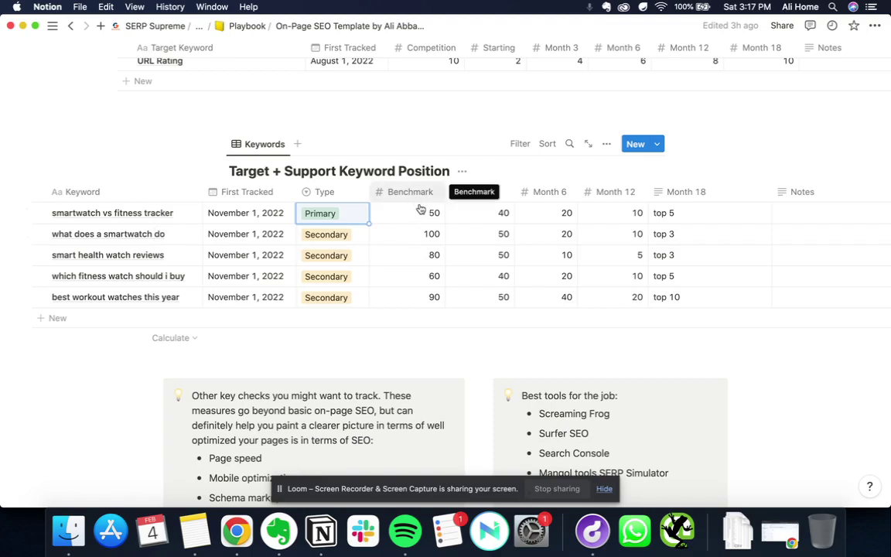
drag(433, 220, 428, 299)
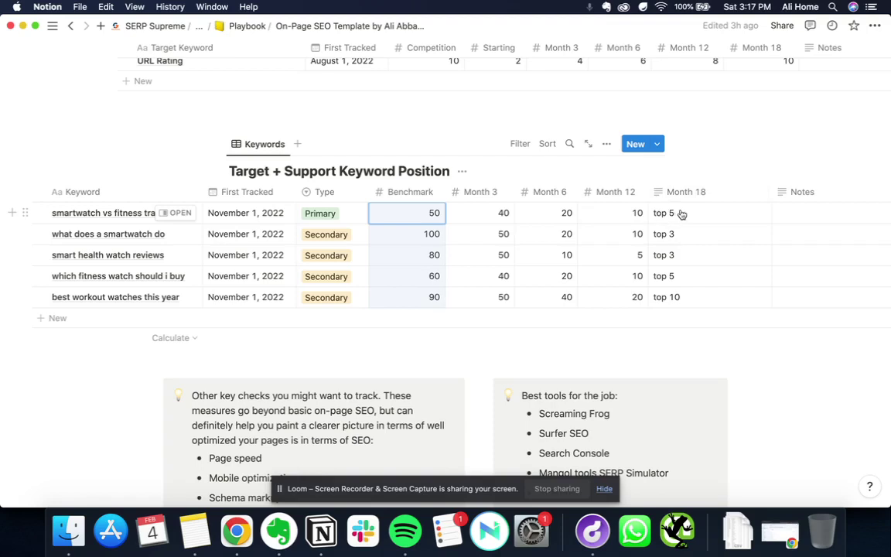
click(455, 219)
click(484, 220)
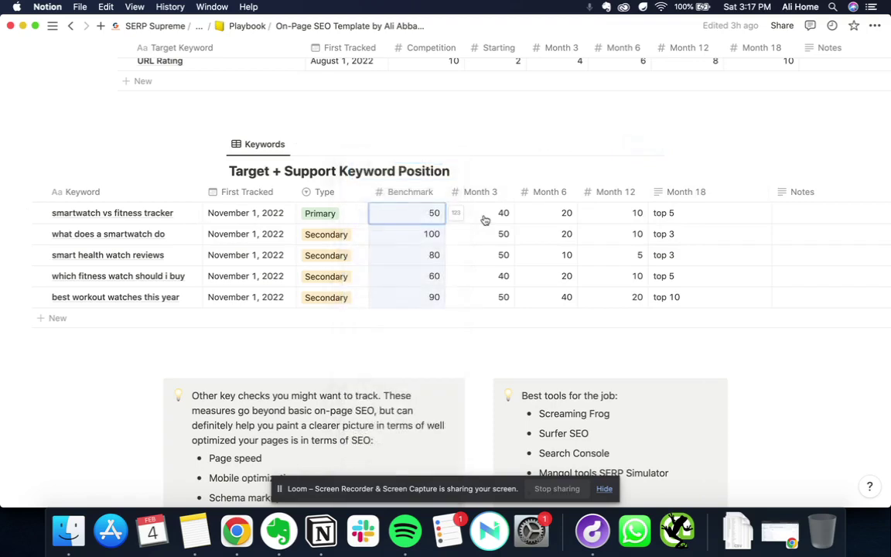
- Review the Month 6 keyword position targets and the callouts listing other key checks and best tools for the job
click(549, 234)
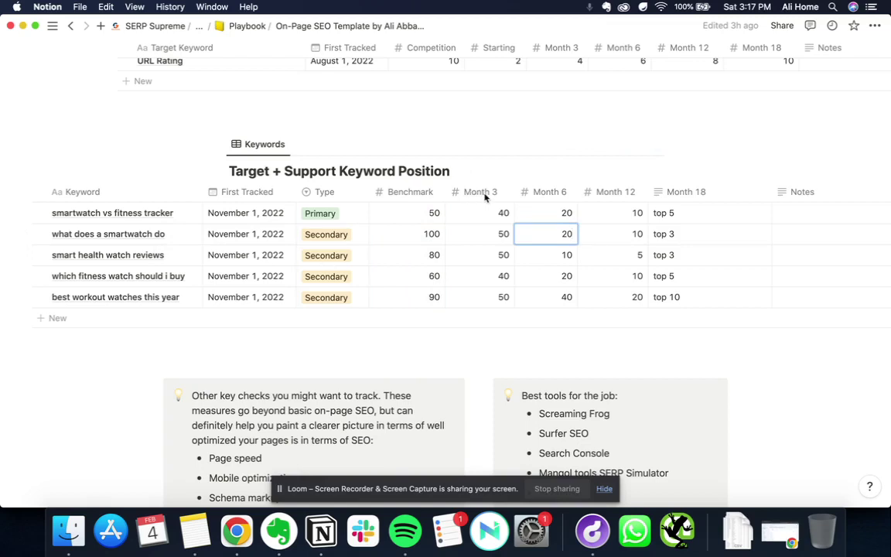
key(Return)
key(Escape)
scroll(402, 337, down, 3)
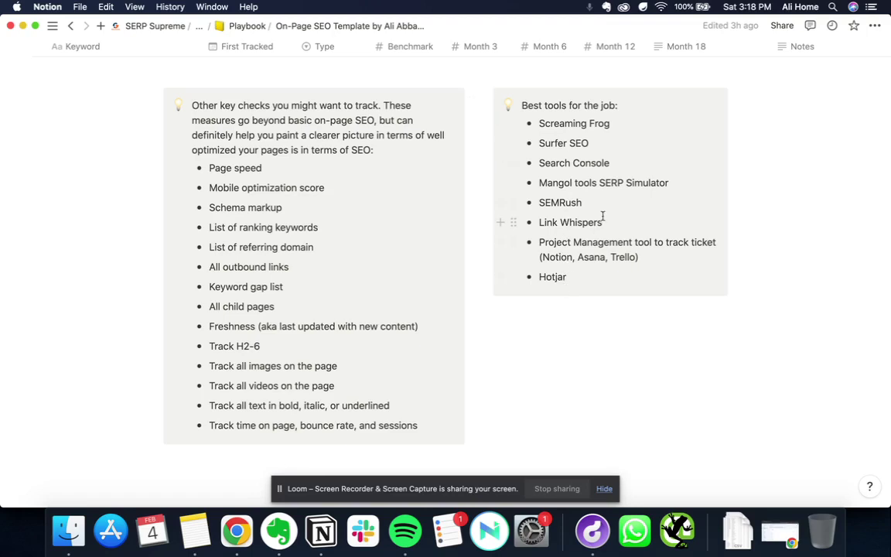
scroll(603, 216, up, 5)
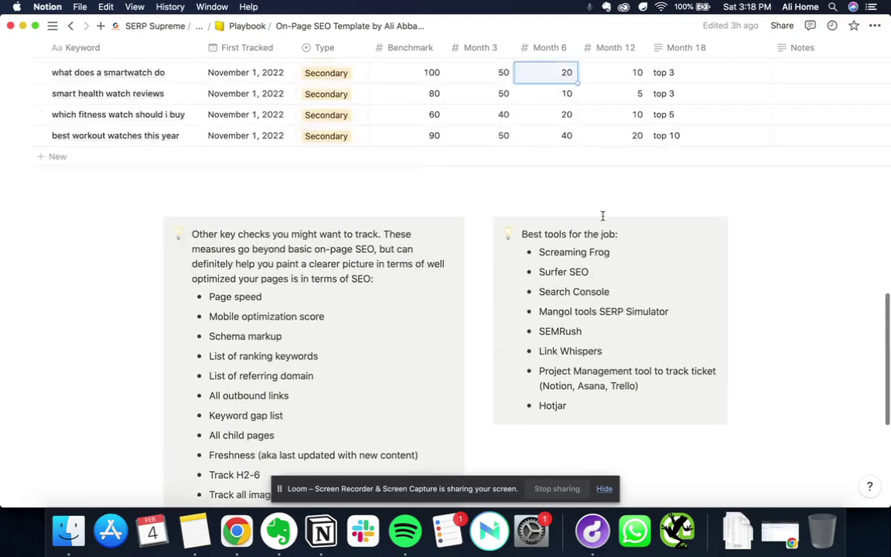
scroll(603, 217, down, 7)
scroll(605, 221, up, 6)
- Review the whole template again, covering the on-page table's columns, the Target KPI table and the Target + Support Keyword Position table
scroll(604, 221, up, 15)
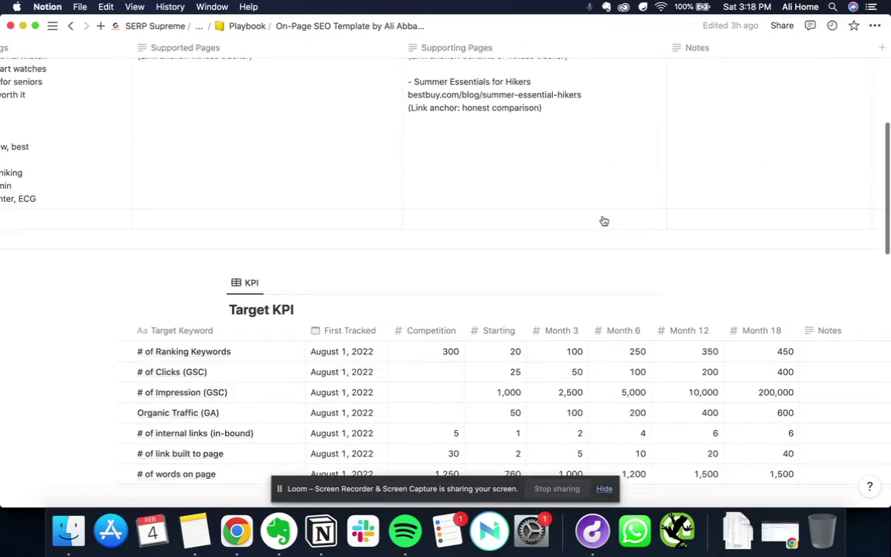
scroll(506, 333, left, 15)
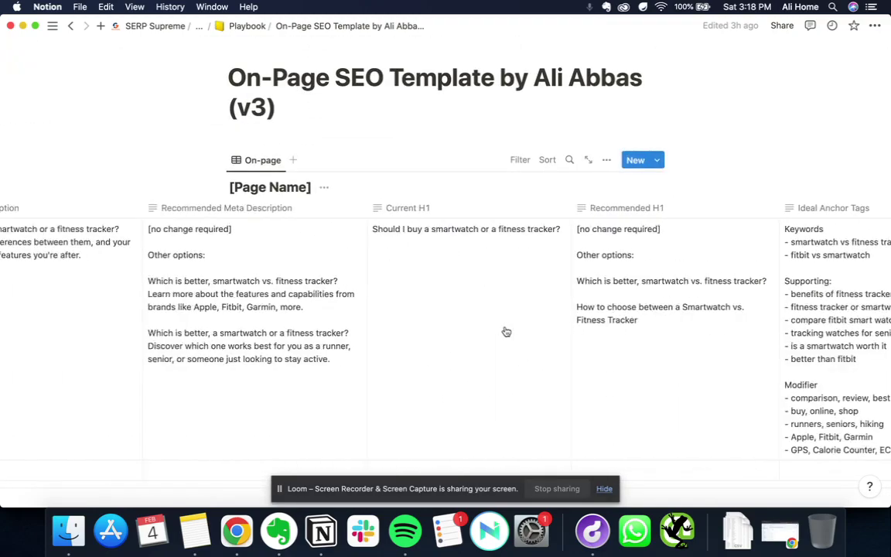
scroll(506, 333, left, 15)
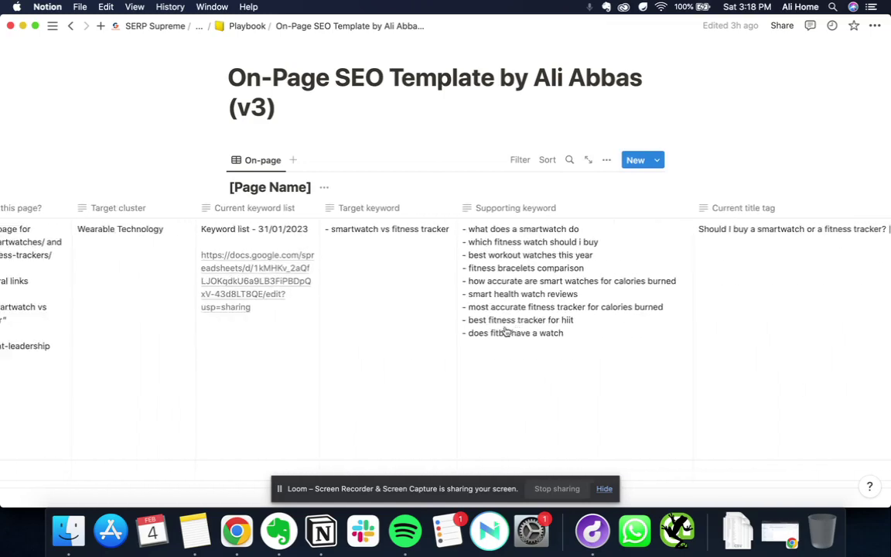
scroll(506, 332, left, 10)
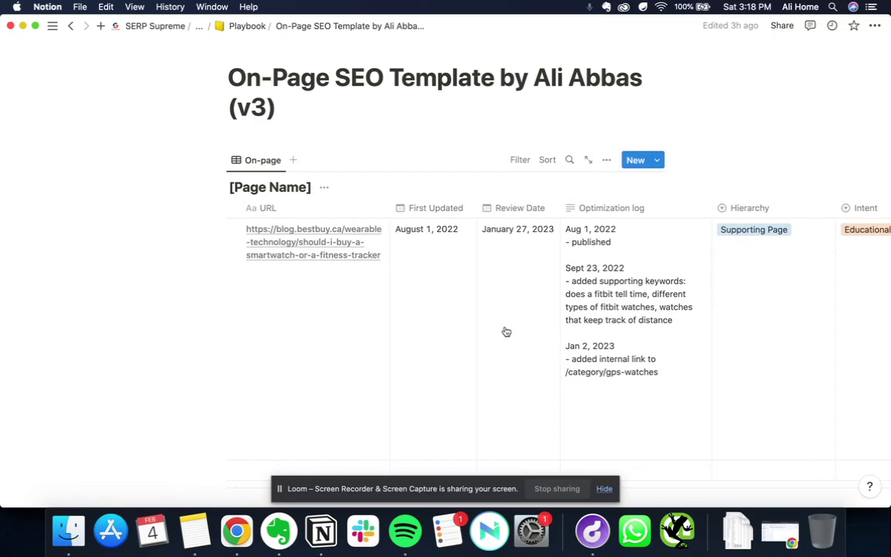
scroll(506, 332, down, 10)
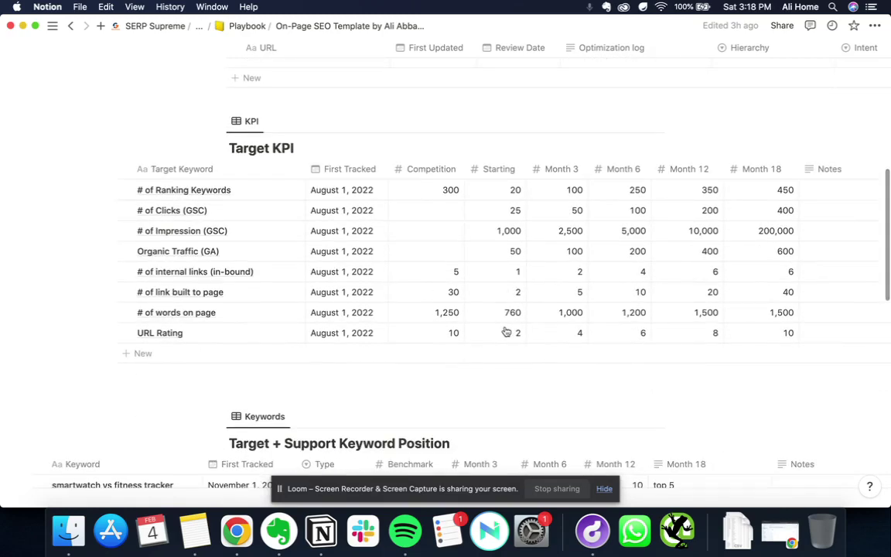
scroll(507, 331, down, 3)
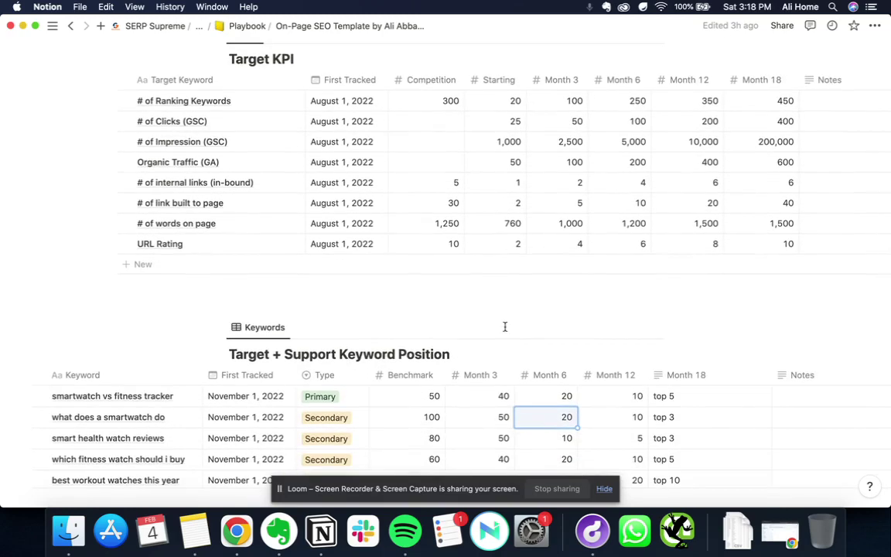
scroll(505, 328, up, 15)
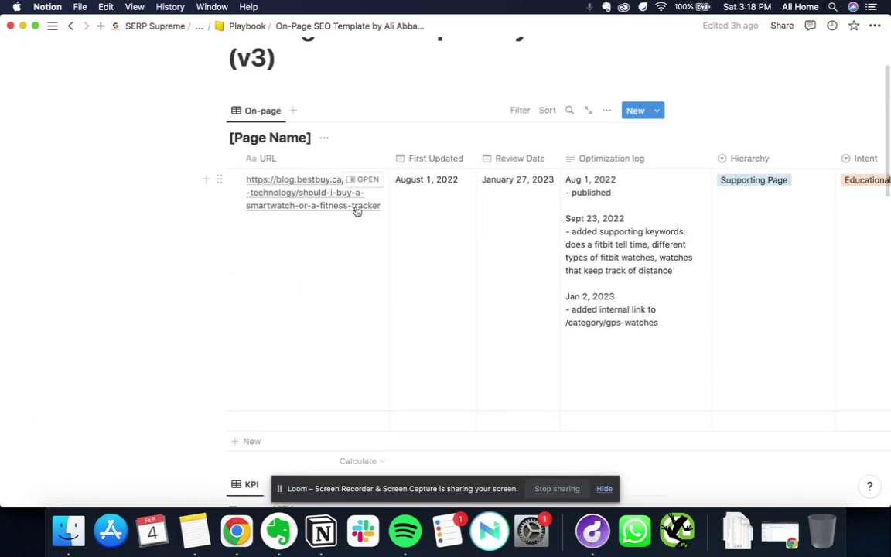
scroll(472, 233, right, 10)
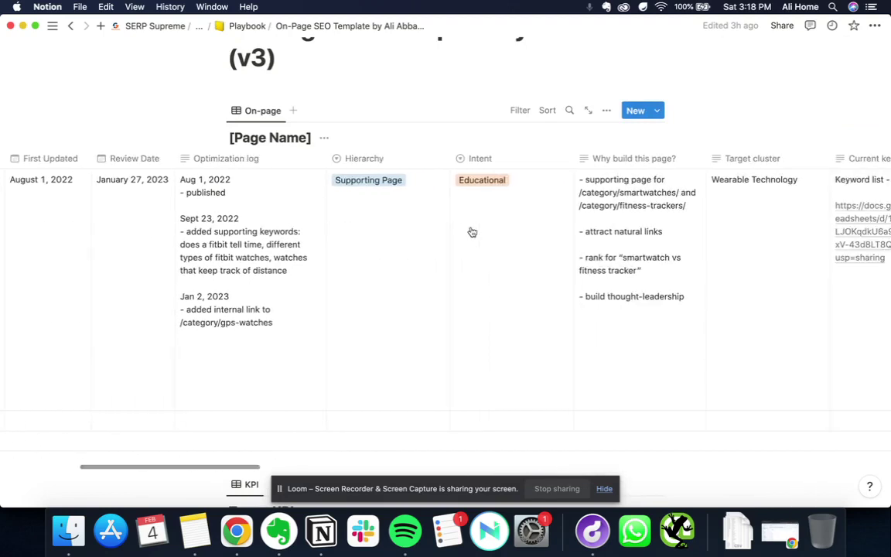
scroll(473, 232, right, 5)
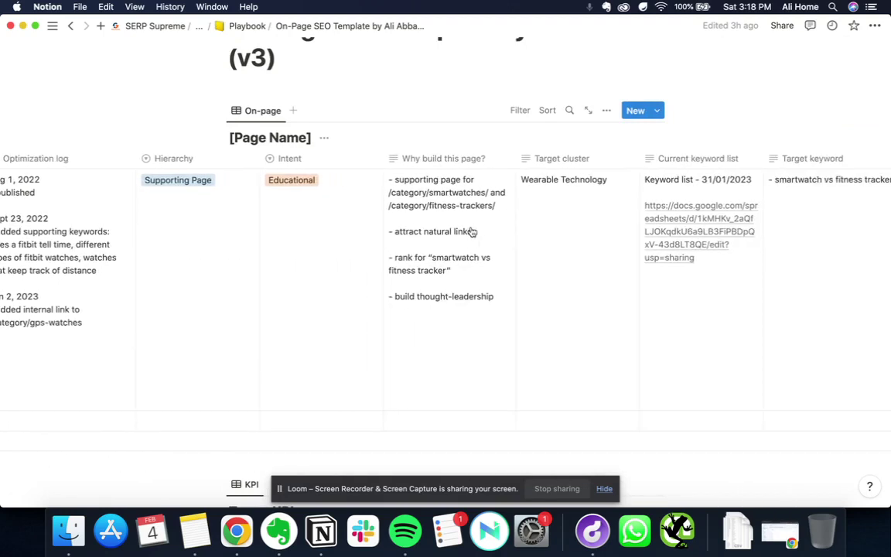
- Switch to Chrome and inspect the search scope options for the Best Buy article in Semrush's Domain Overview, keeping Exact URL
key(ctrl+Up)
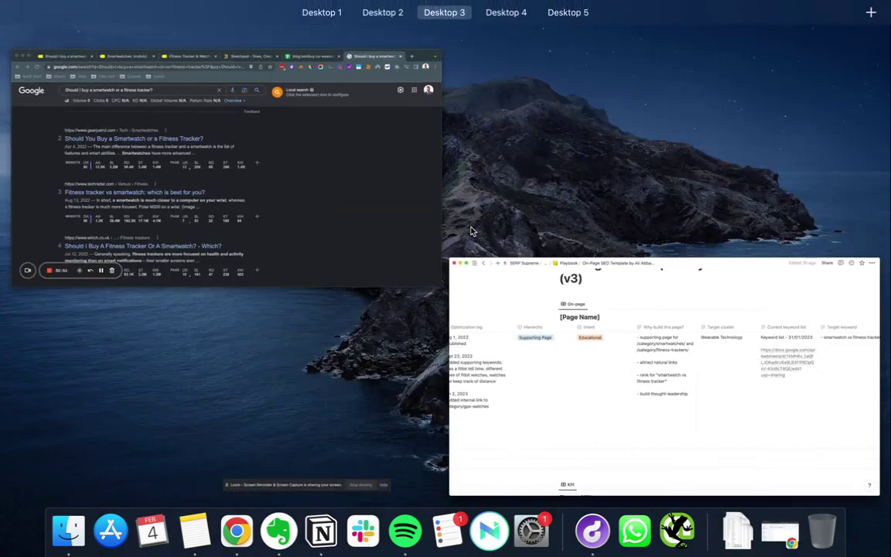
click(328, 185)
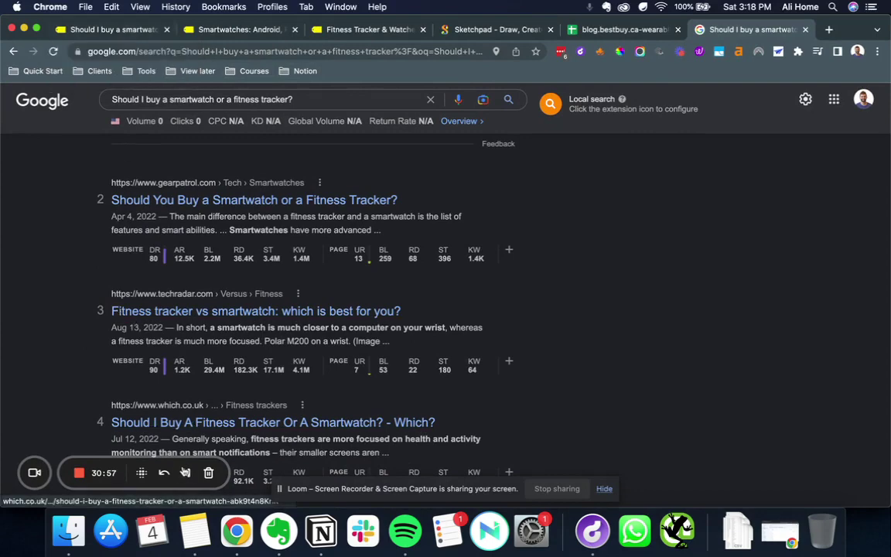
click(186, 474)
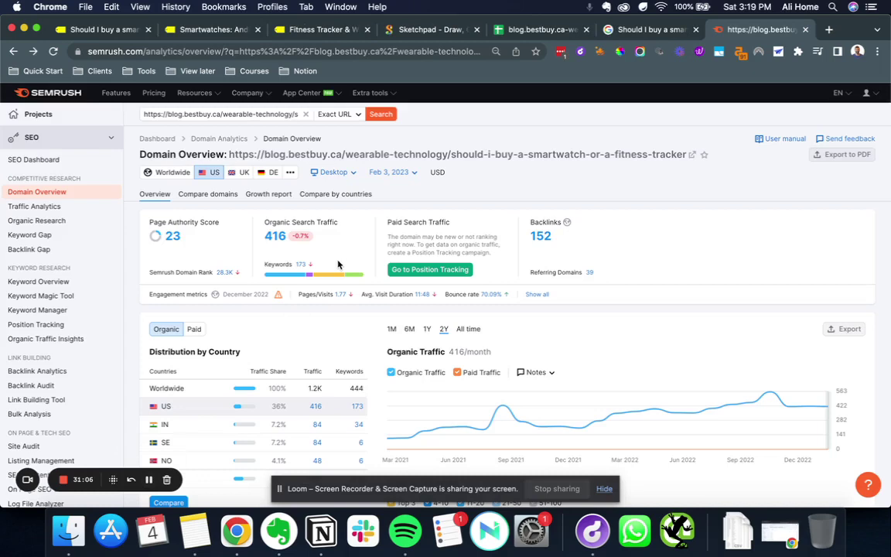
click(220, 114)
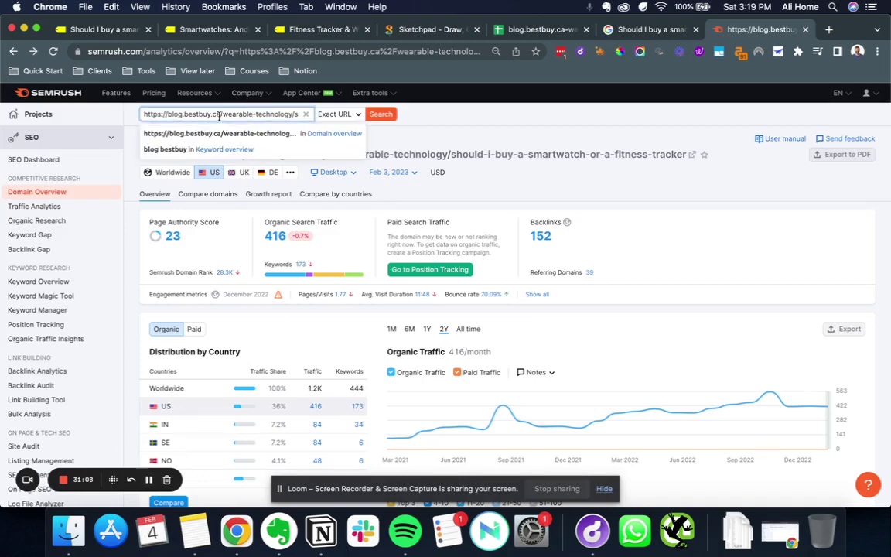
click(329, 114)
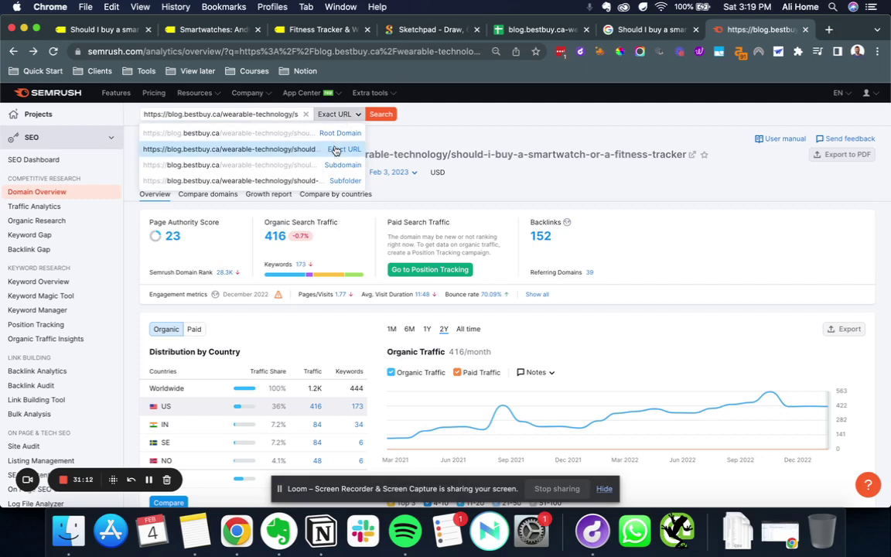
click(485, 140)
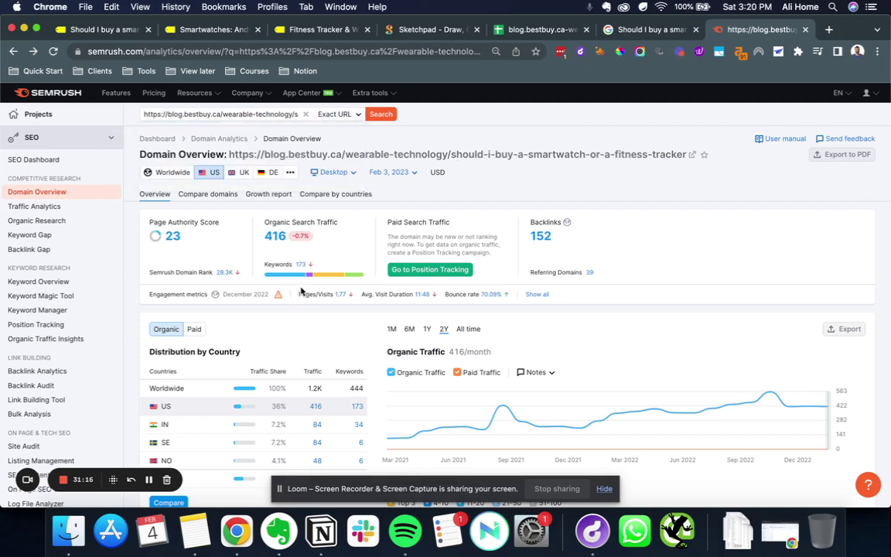
- Open the article's organic search positions report in Semrush and examine the keywords bringing the most traffic
click(273, 237)
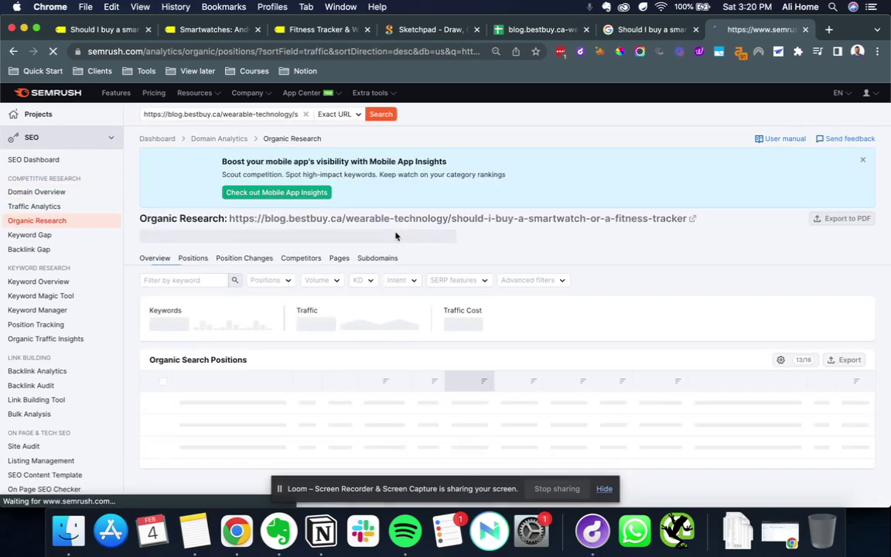
scroll(395, 236, down, 4)
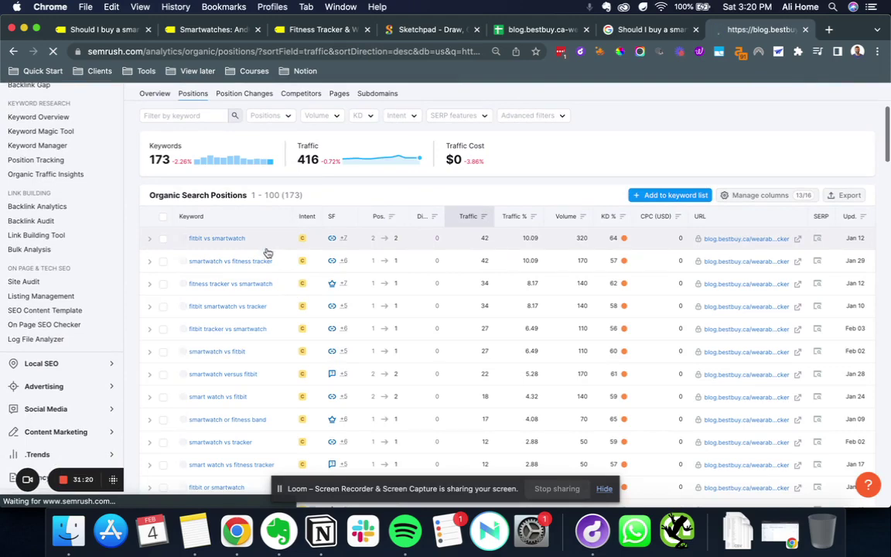
scroll(252, 329, down, 2)
scroll(252, 329, down, 3)
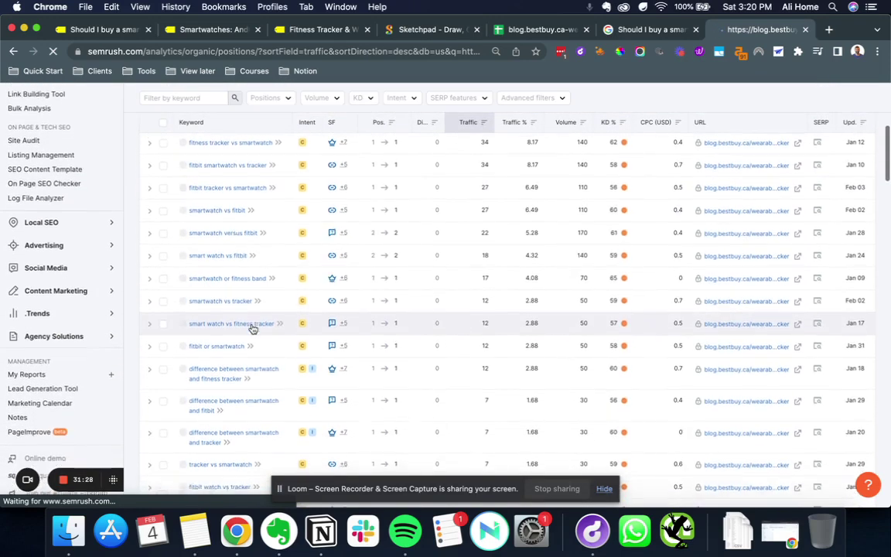
scroll(252, 329, down, 1)
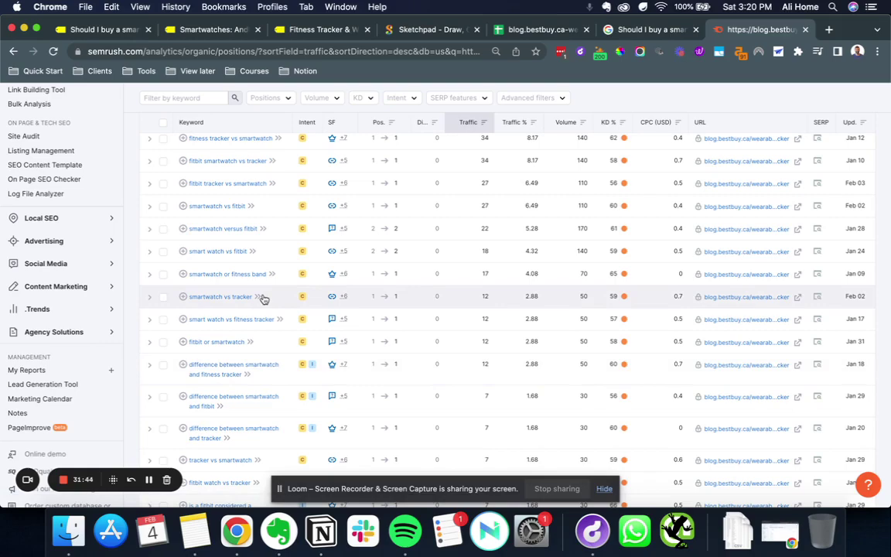
scroll(263, 299, up, 5)
scroll(263, 299, down, 8)
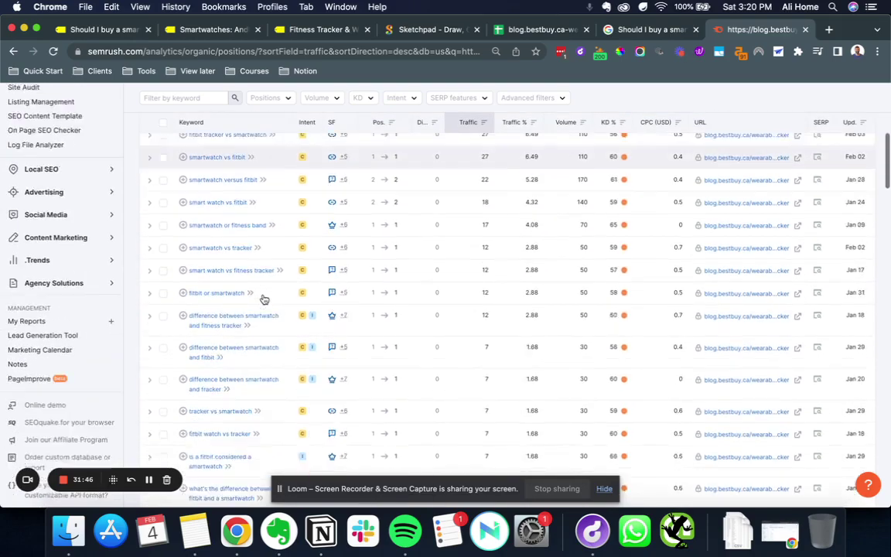
scroll(263, 299, down, 4)
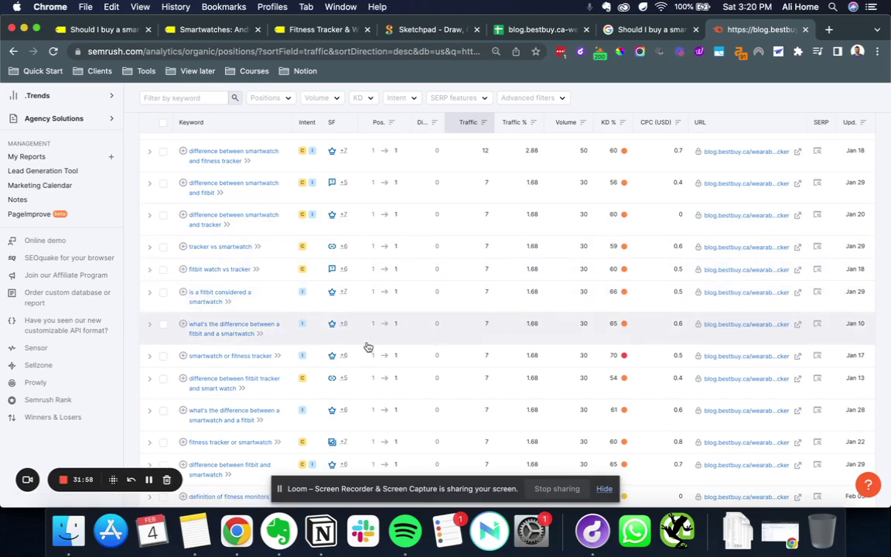
- Examine the low-traffic keywords further down the Organic Search Positions list, such as "which watch should i buy" and "fitnus for seniors"
scroll(244, 324, down, 10)
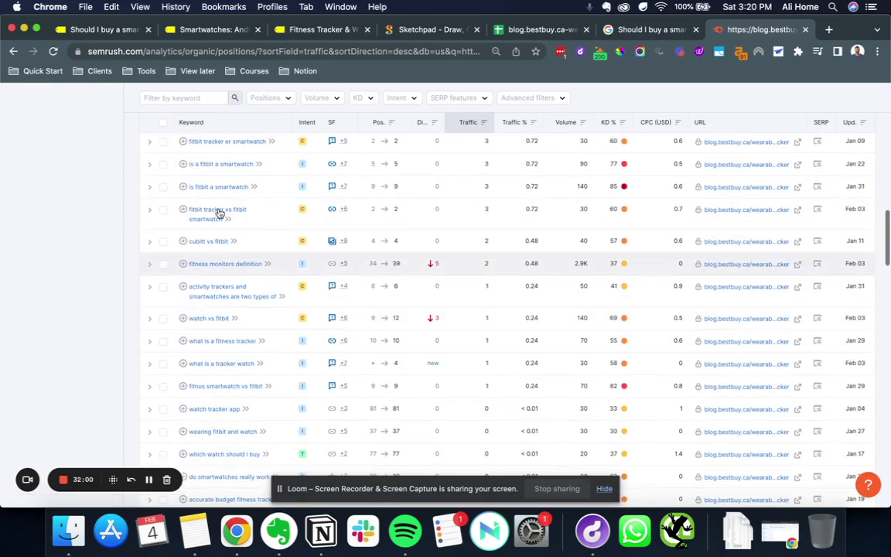
scroll(218, 323, down, 3)
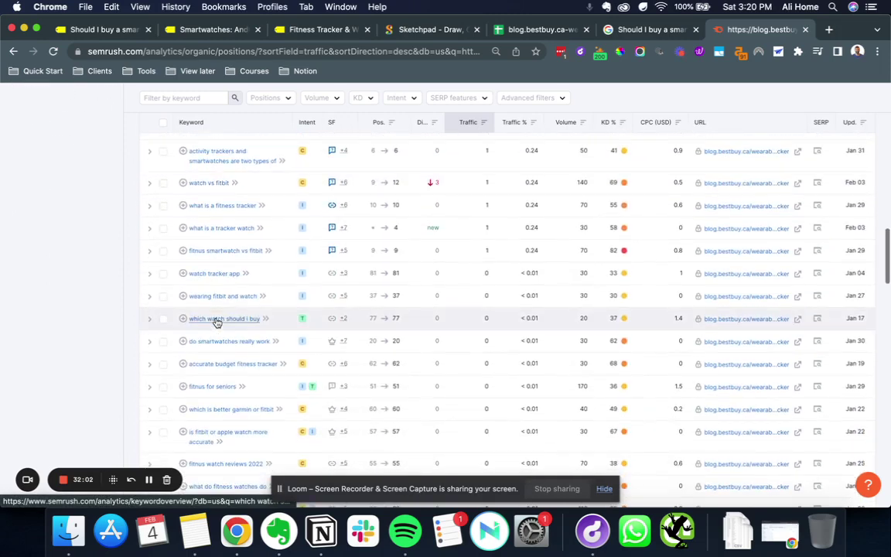
scroll(217, 323, down, 2)
scroll(217, 323, down, 1)
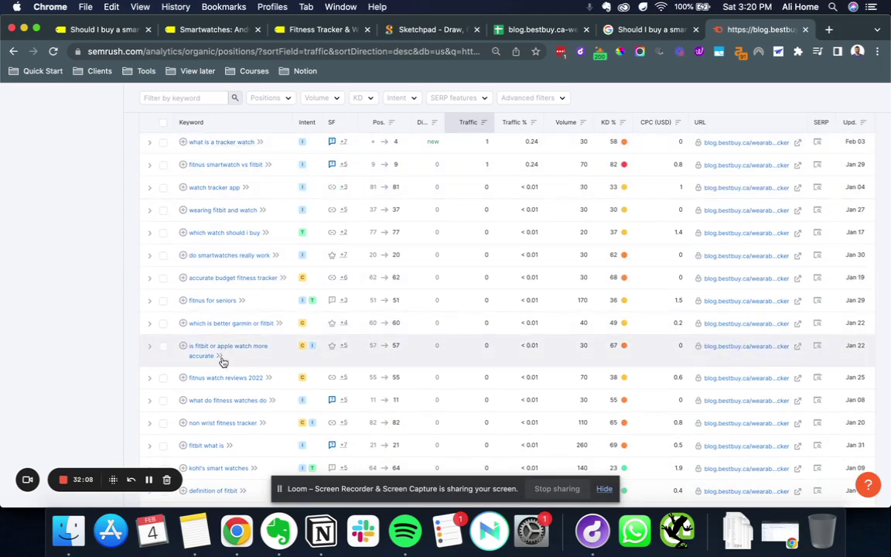
scroll(223, 360, down, 1)
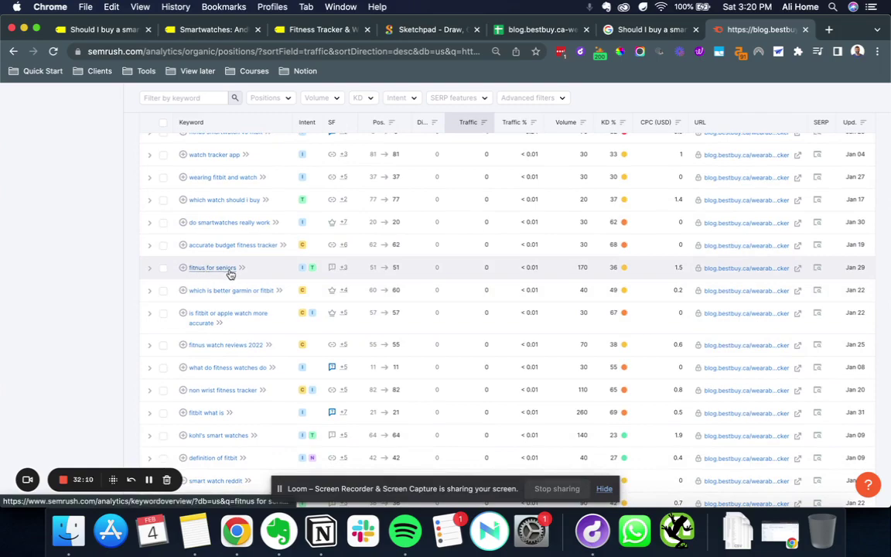
scroll(240, 360, down, 6)
scroll(240, 359, down, 15)
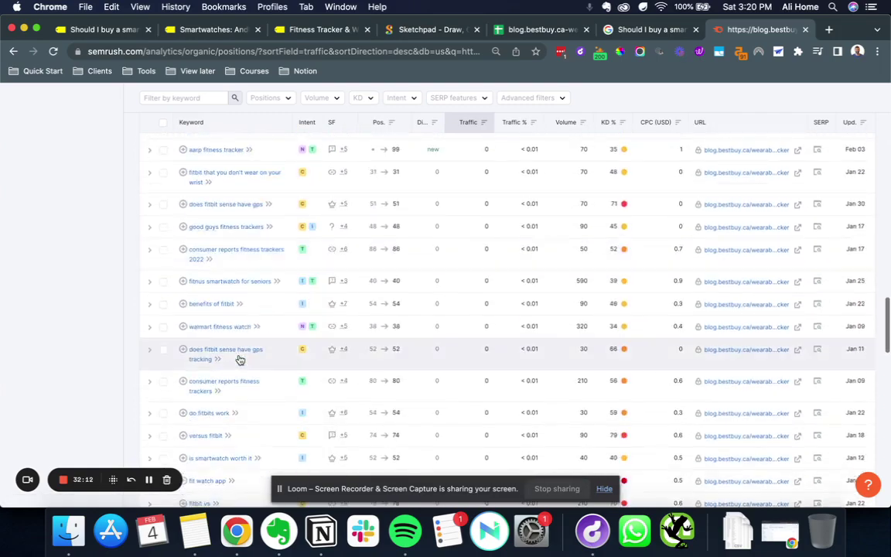
scroll(240, 360, up, 15)
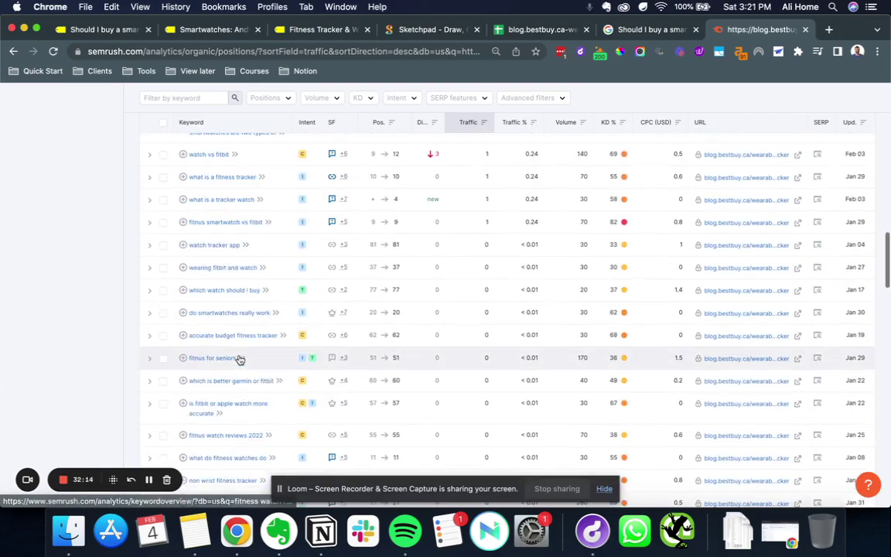
- Open the Gear Patrol smartwatch versus fitness tracker article from the Google results and copy its URL
click(621, 28)
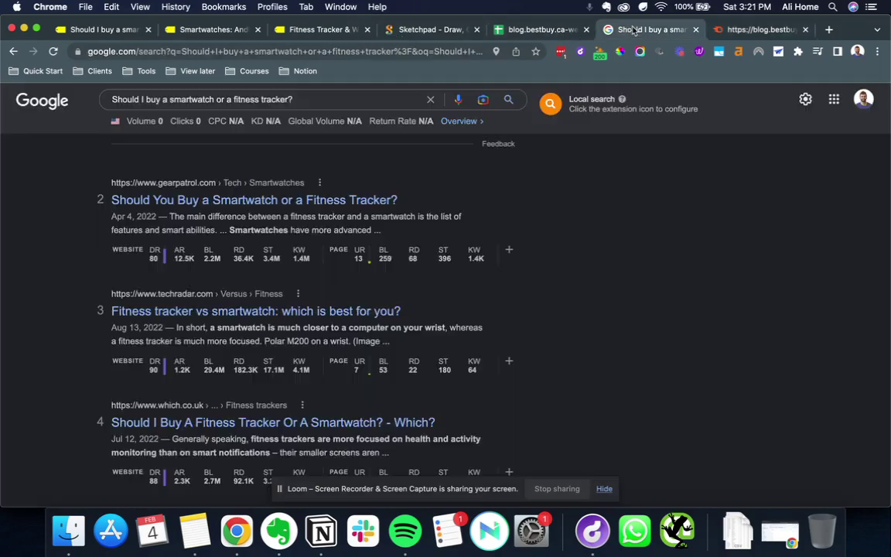
scroll(217, 221, up, 5)
scroll(216, 222, down, 5)
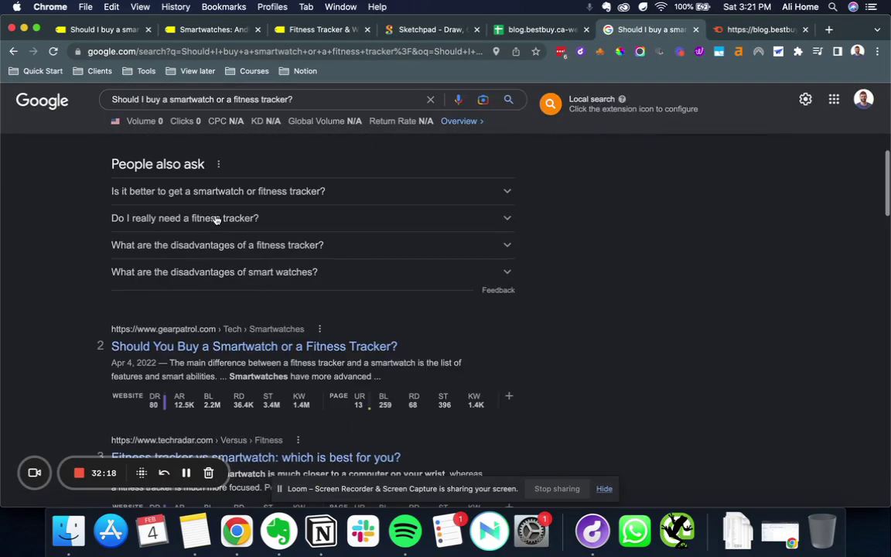
click(150, 342)
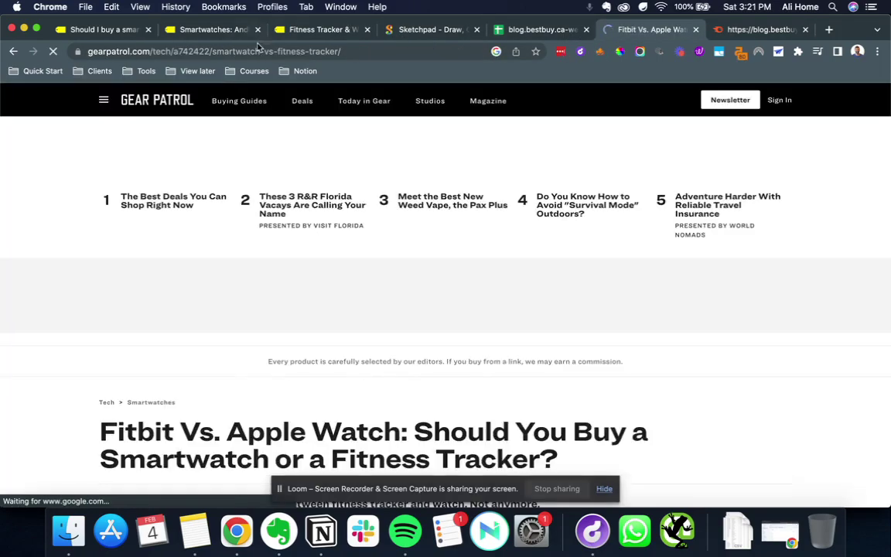
click(255, 51)
key(super+c)
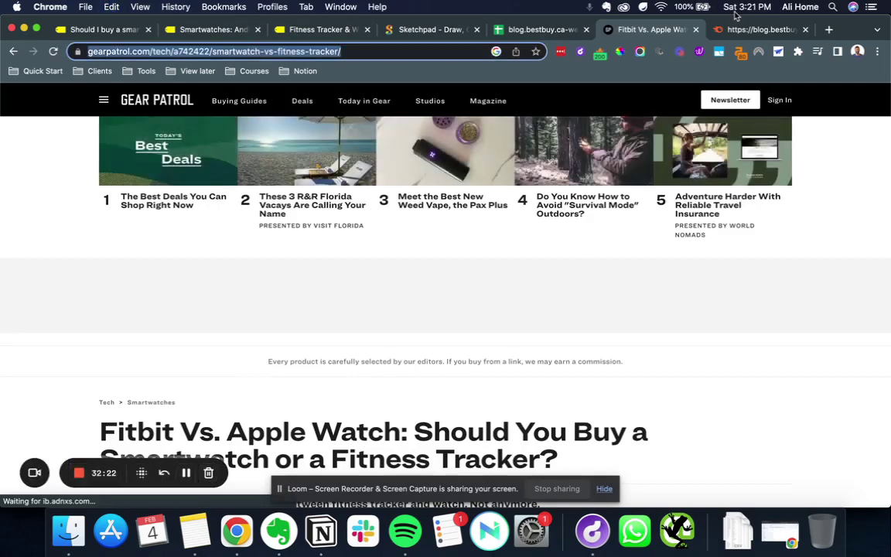
- Look up the copied Gear Patrol article URL in Semrush's Organic Research with the scope set to Exact URL
click(755, 29)
scroll(261, 318, up, 10)
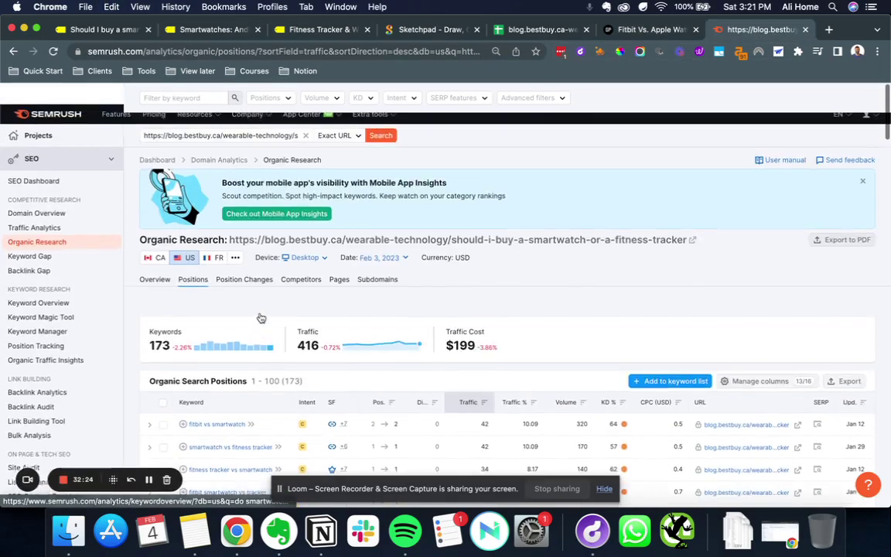
scroll(261, 318, down, 3)
scroll(261, 318, up, 2)
scroll(52, 221, up, 2)
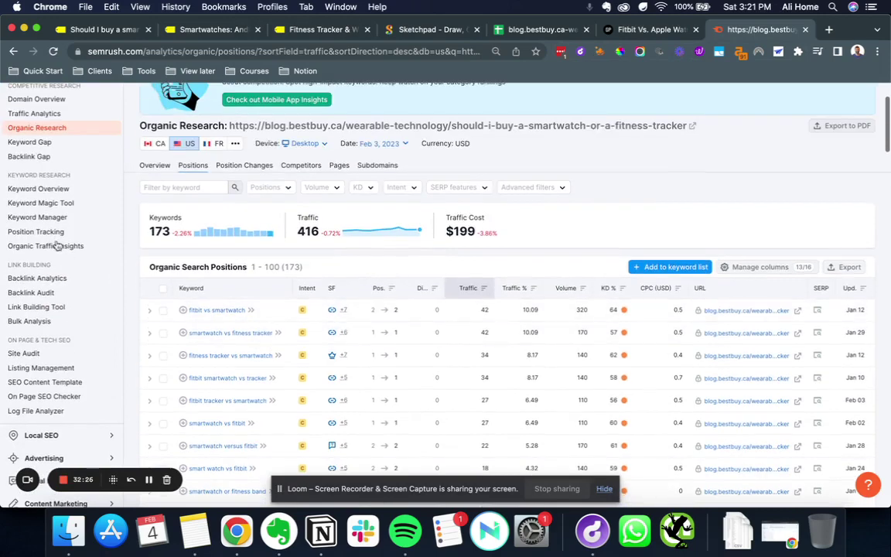
scroll(70, 228, up, 3)
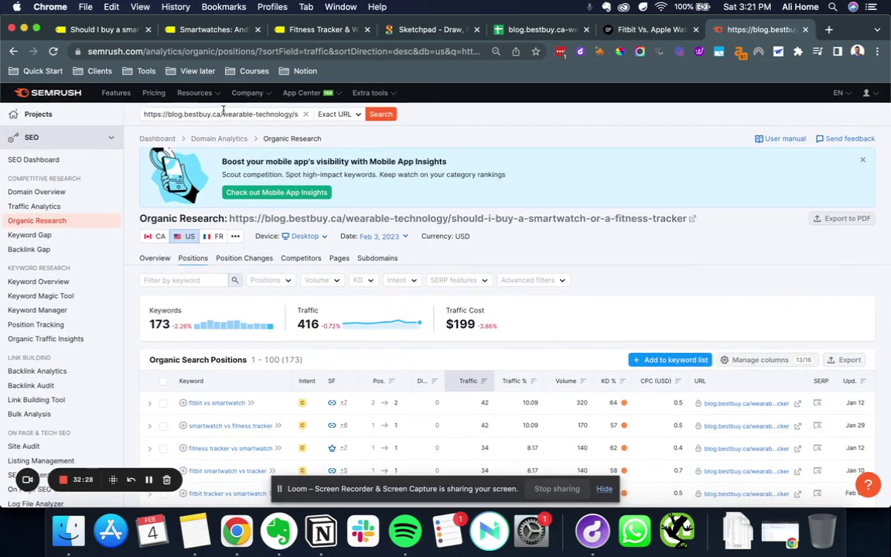
triple_click(225, 114)
key(ctrl+v)
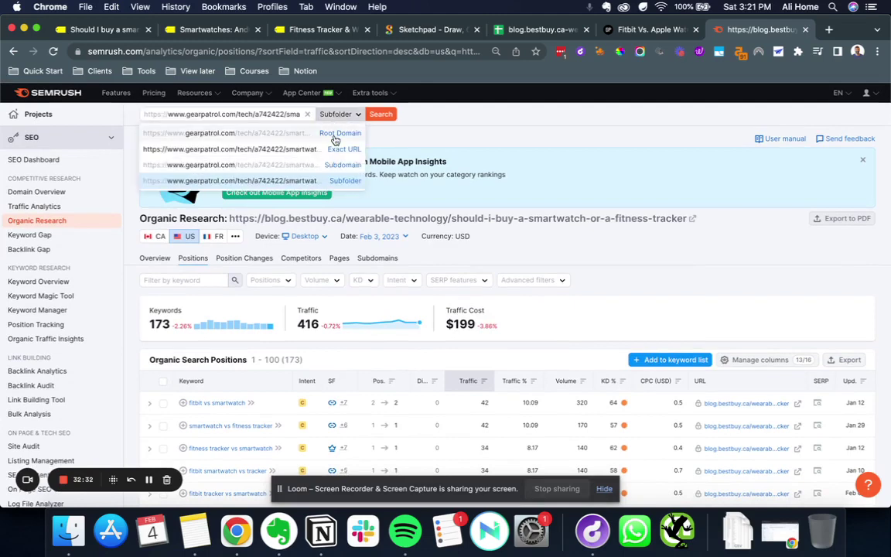
click(341, 151)
- Examine the Gear Patrol article's keyword and traffic totals and its list of organic search positions
scroll(251, 354, down, 1)
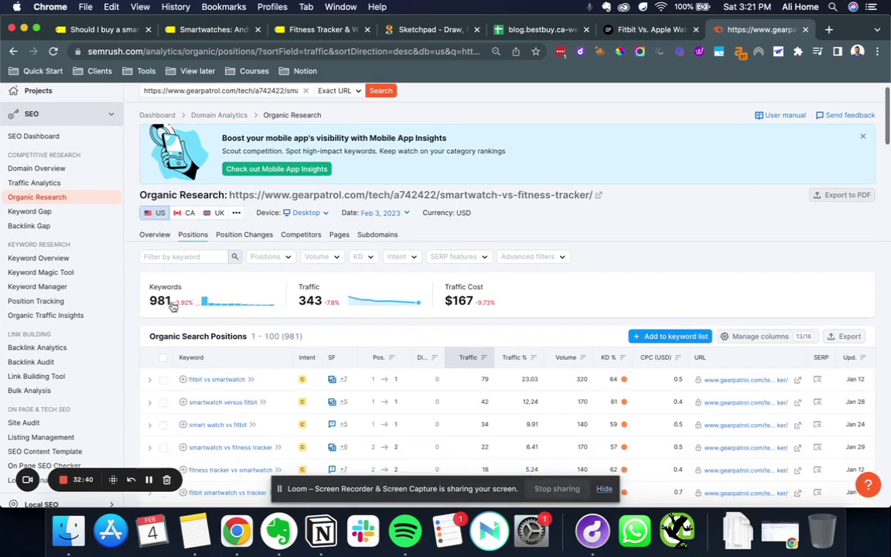
scroll(232, 310, down, 5)
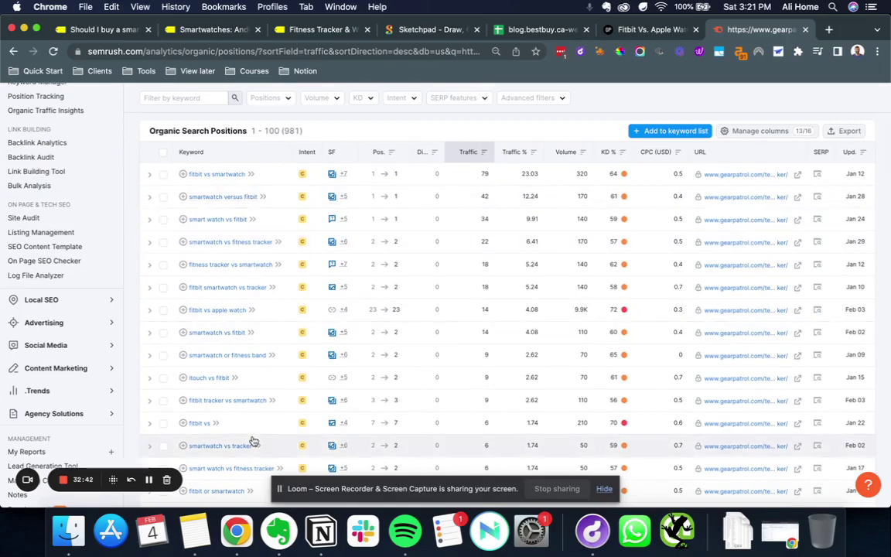
scroll(253, 441, down, 15)
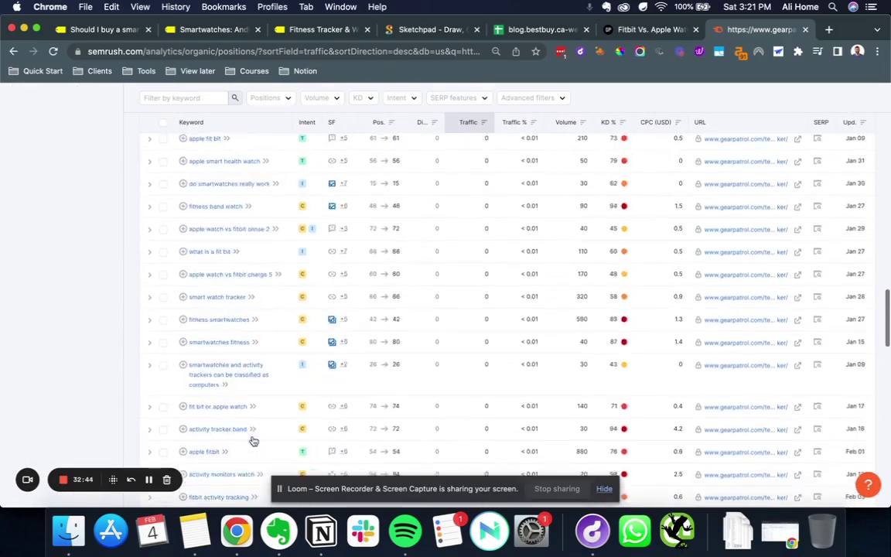
scroll(253, 441, up, 15)
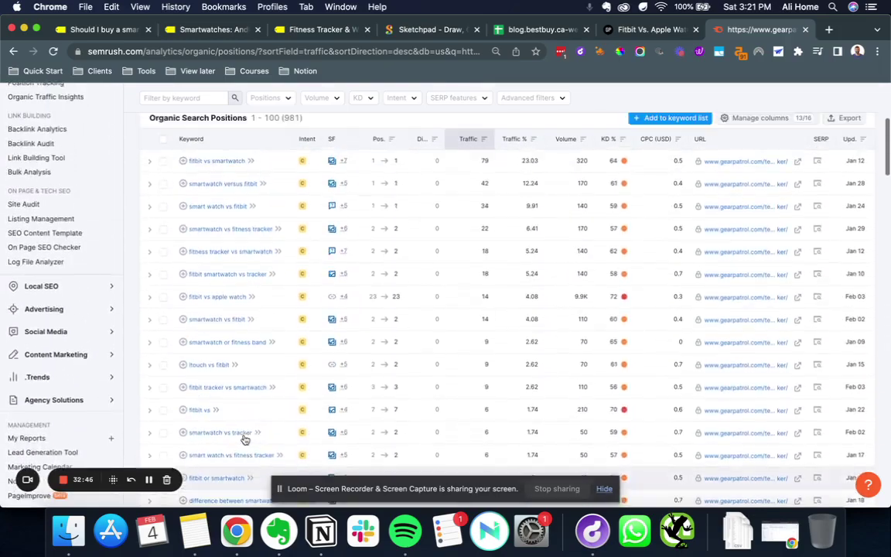
scroll(77, 201, up, 5)
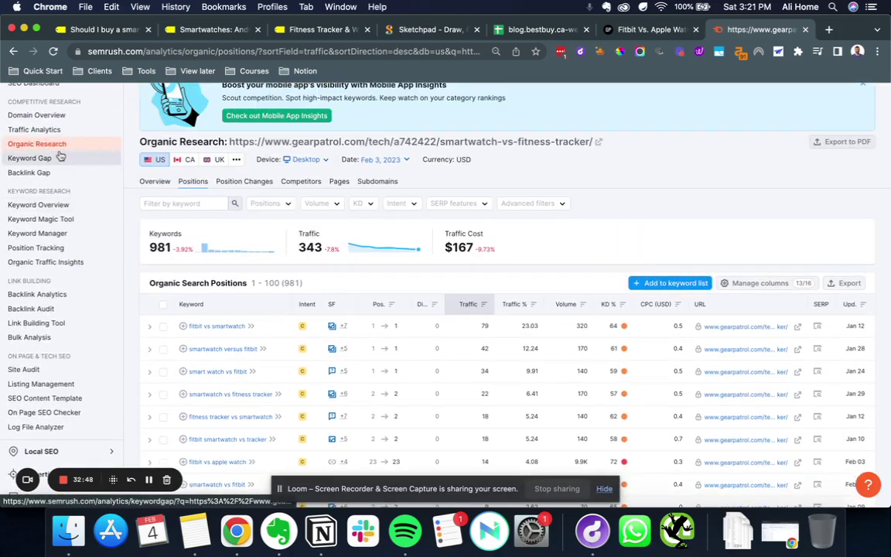
- Open Keyword Gap, clear the Gear Patrol URL from your own domain entry and add it as the competitor
click(33, 158)
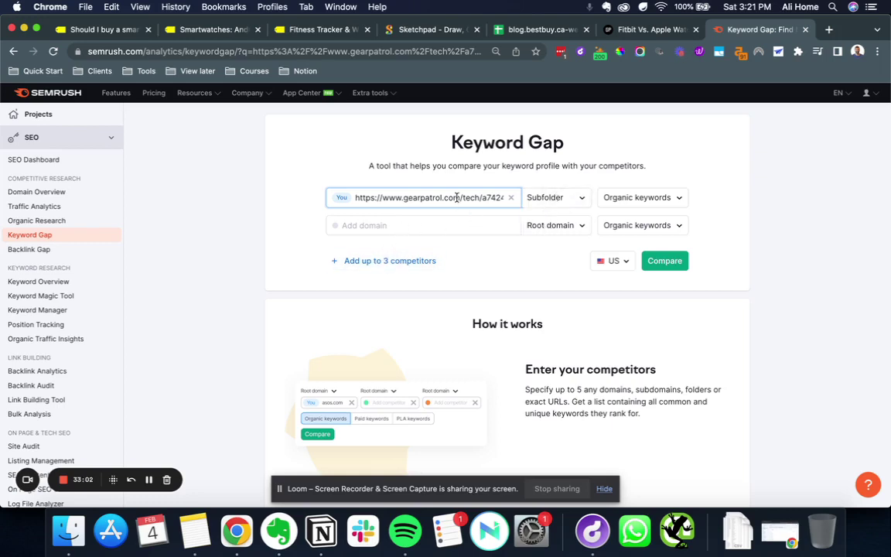
click(545, 197)
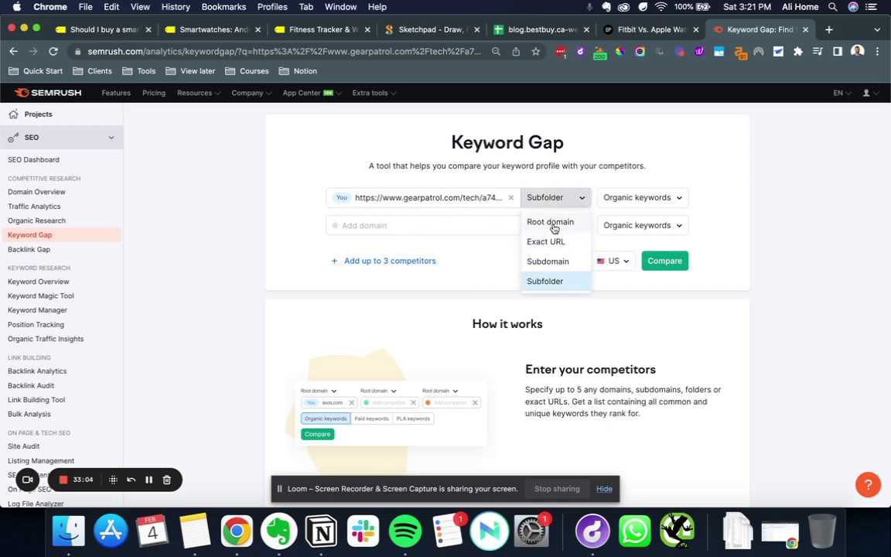
click(499, 223)
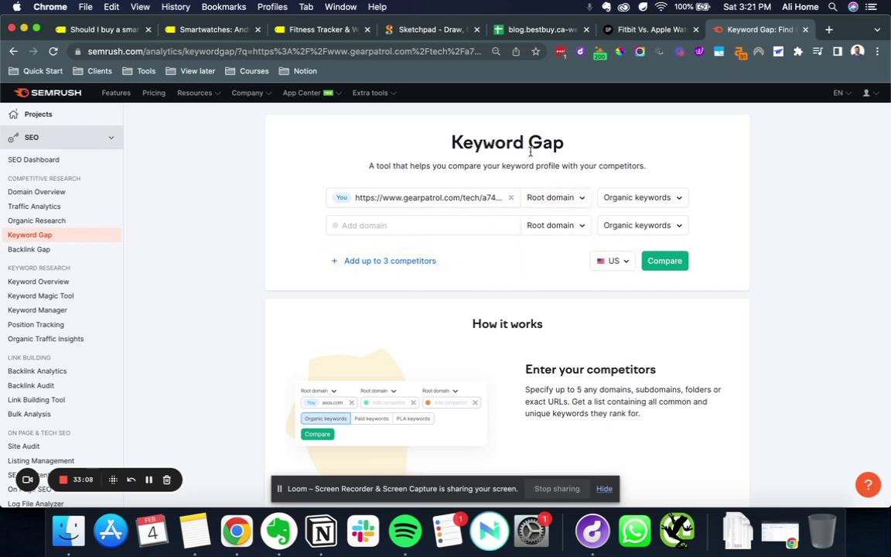
triple_click(387, 197)
key(BackSpace)
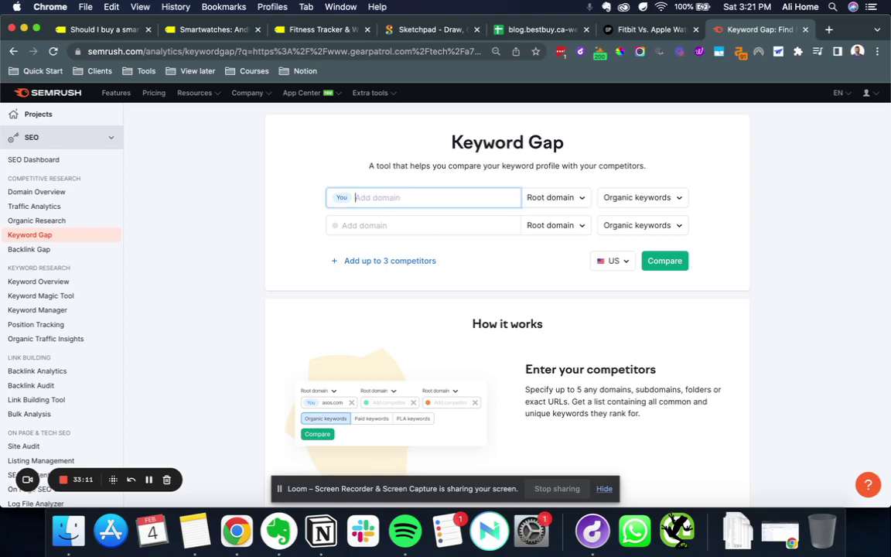
click(380, 220)
key(super+v)
- Copy the Best Buy smartwatch article's URL and enter it as your own page in the Keyword Gap comparison
click(388, 199)
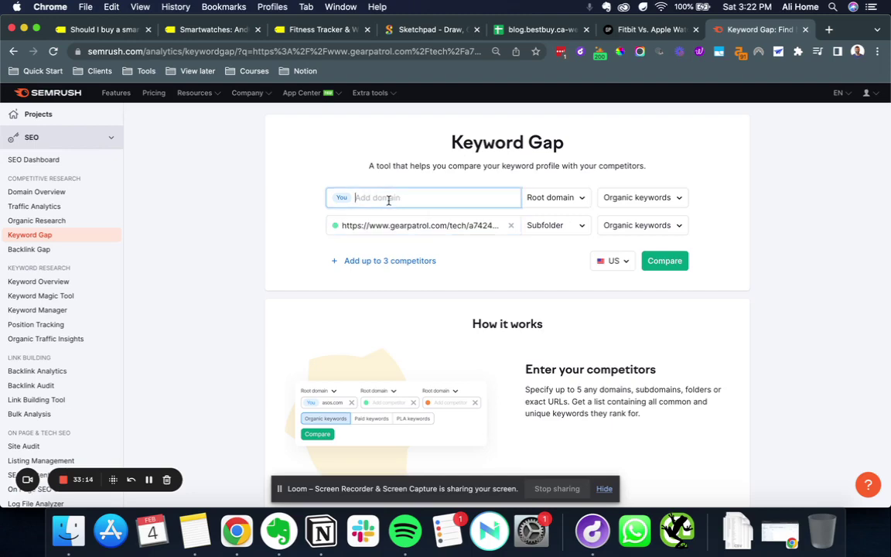
click(104, 31)
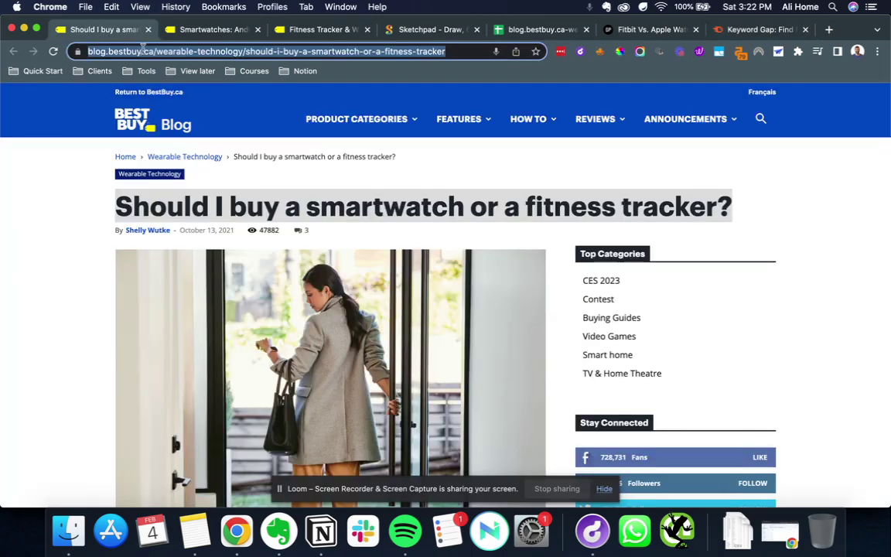
key(super+c)
click(754, 29)
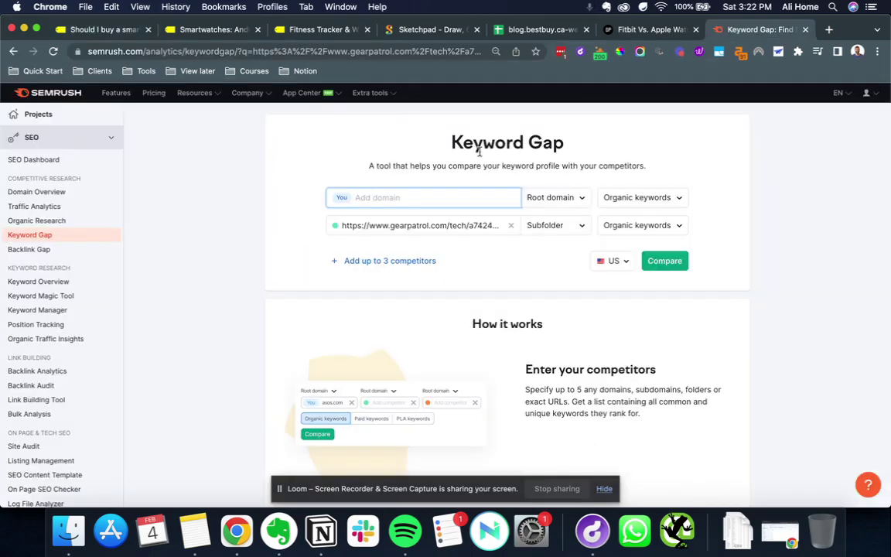
key(super+v)
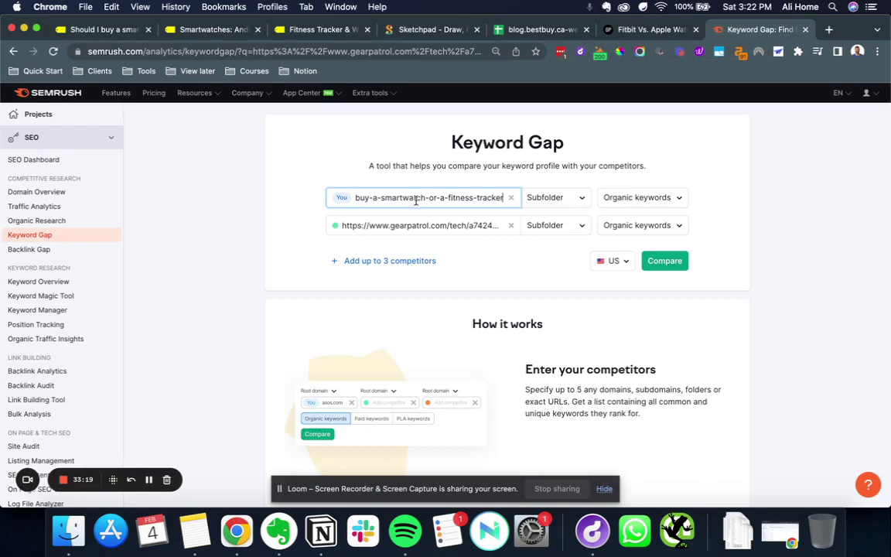
- Set both the Best Buy and Gear Patrol entries to Exact URL and run the organic keyword comparison
click(568, 199)
click(498, 241)
click(552, 229)
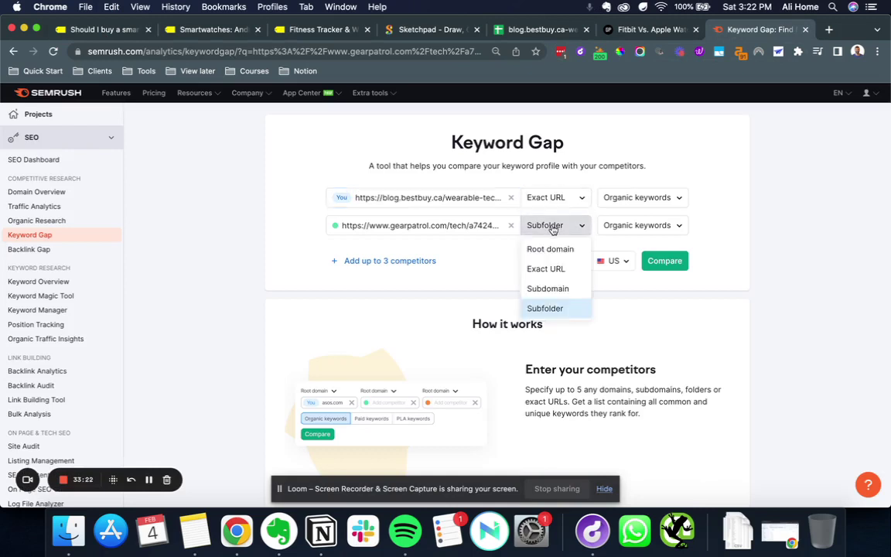
click(547, 271)
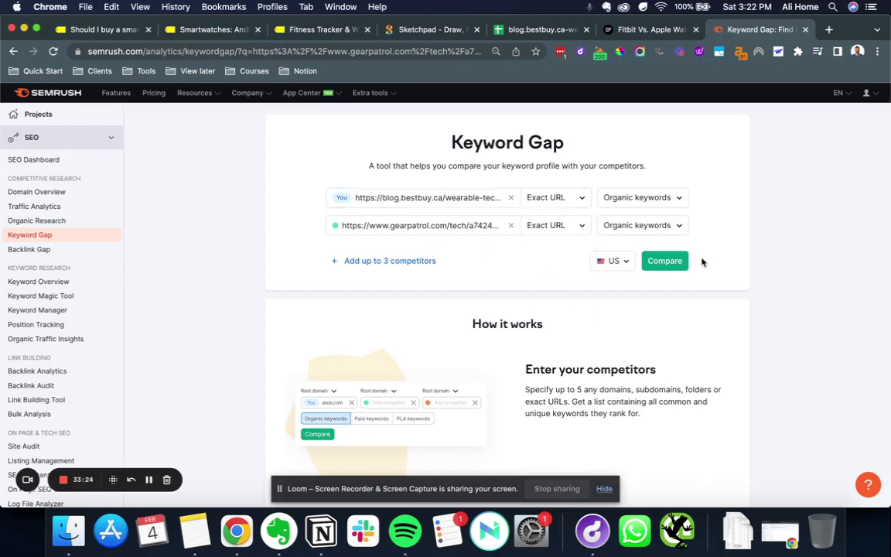
click(672, 261)
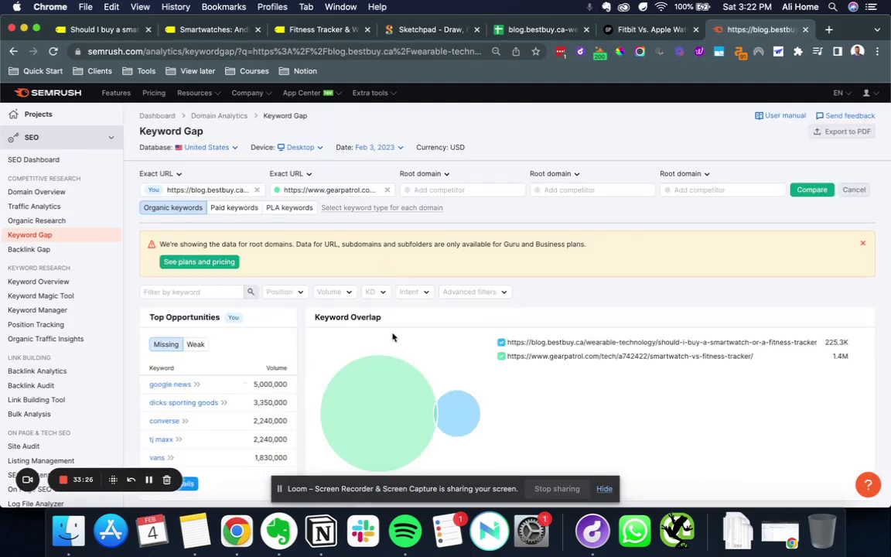
- Examine the shared keywords of the two sites in the Keyword Gap details table
scroll(392, 337, down, 5)
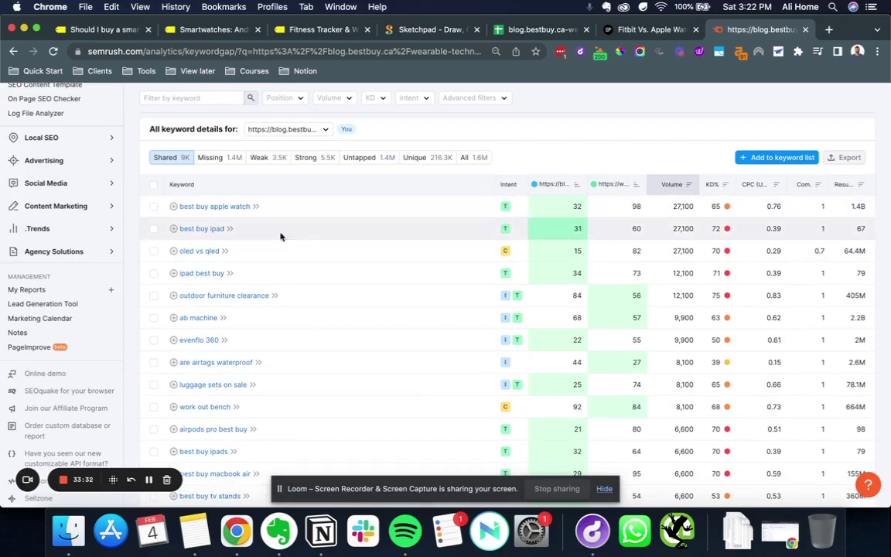
scroll(217, 464, down, 10)
scroll(217, 464, down, 15)
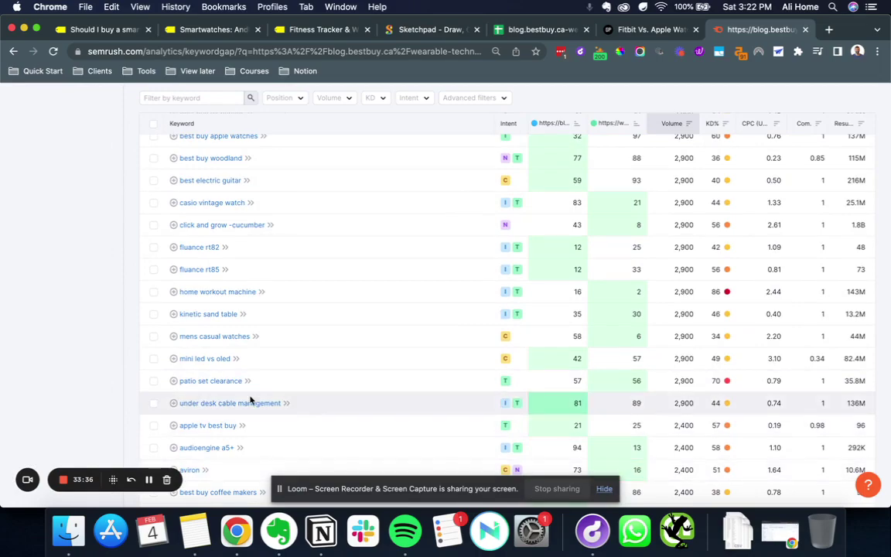
scroll(251, 398, up, 20)
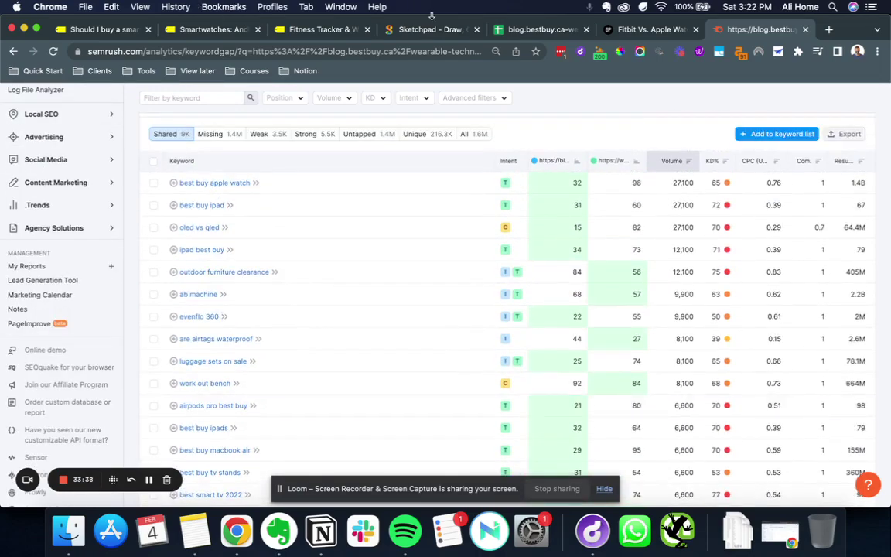
- Review the competing pages in the Google results for the article title and check the Best Buy keyword spreadsheet
click(642, 31)
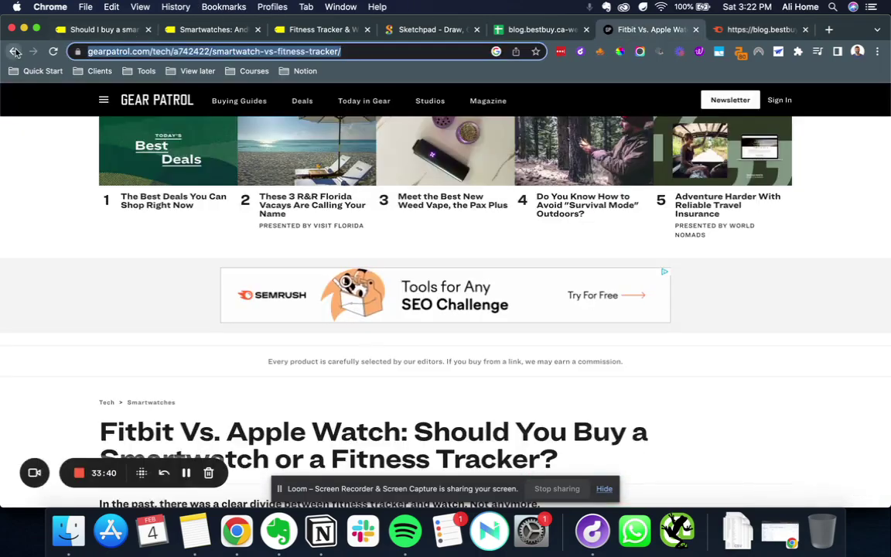
key(super+bracketleft)
scroll(341, 336, down, 10)
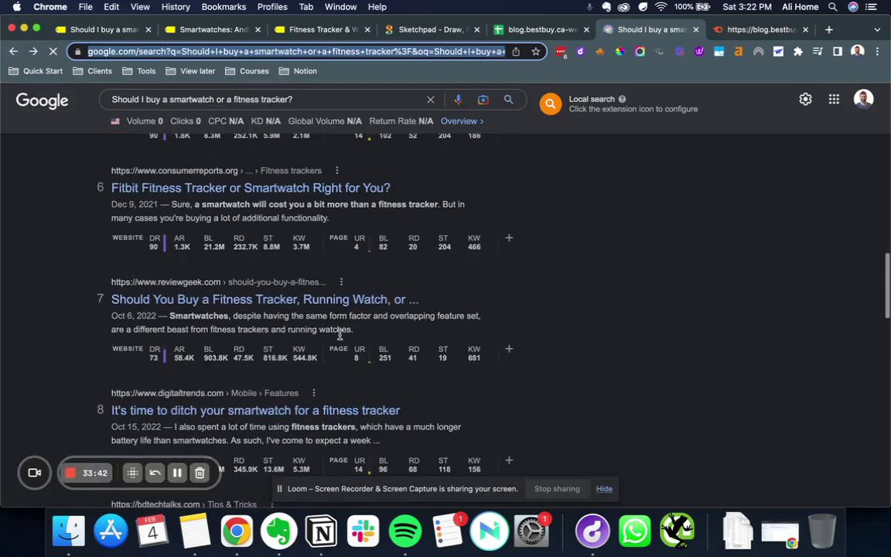
scroll(339, 335, up, 6)
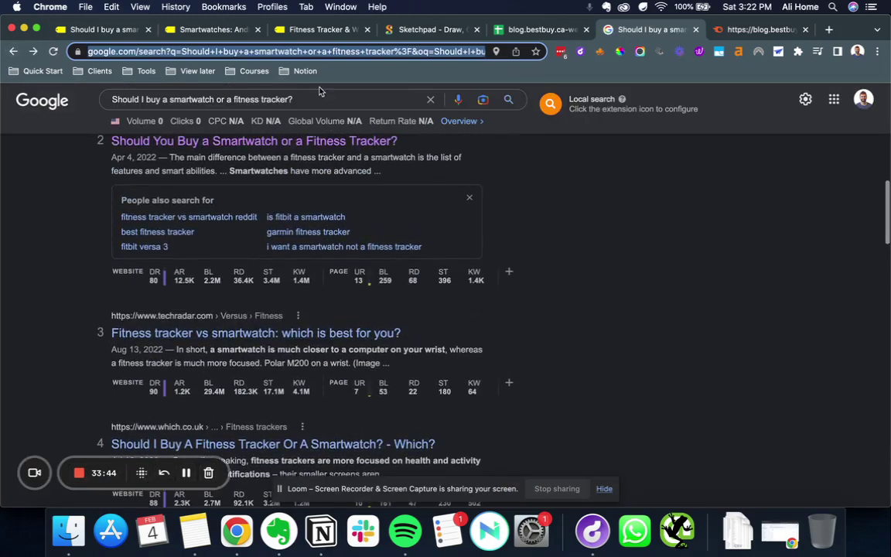
click(542, 30)
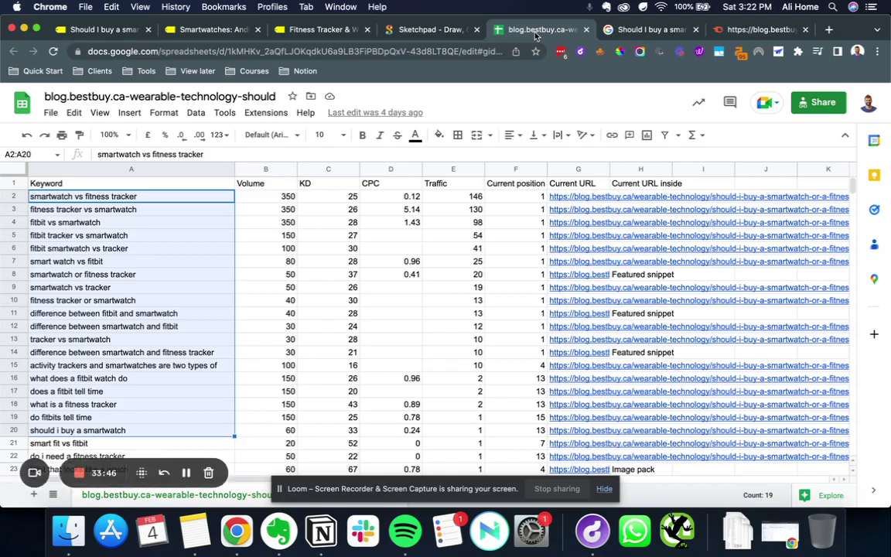
click(644, 30)
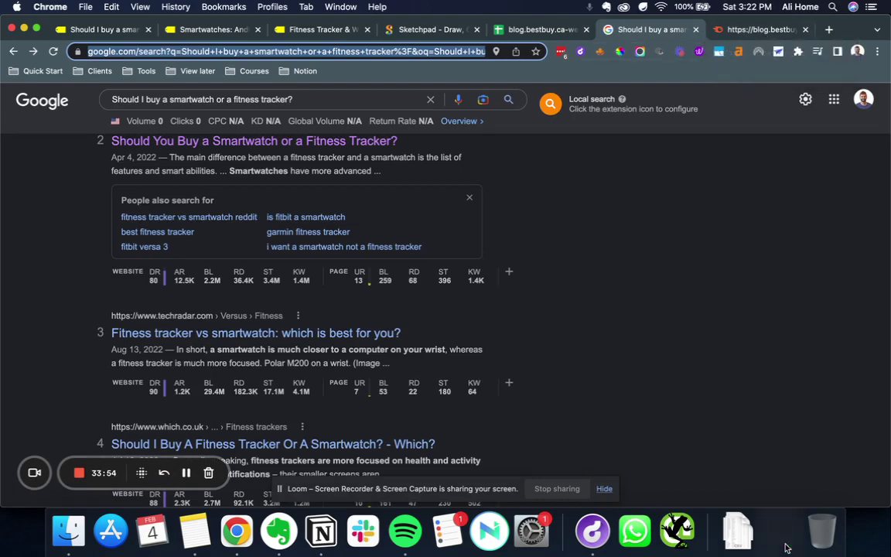
click(780, 532)
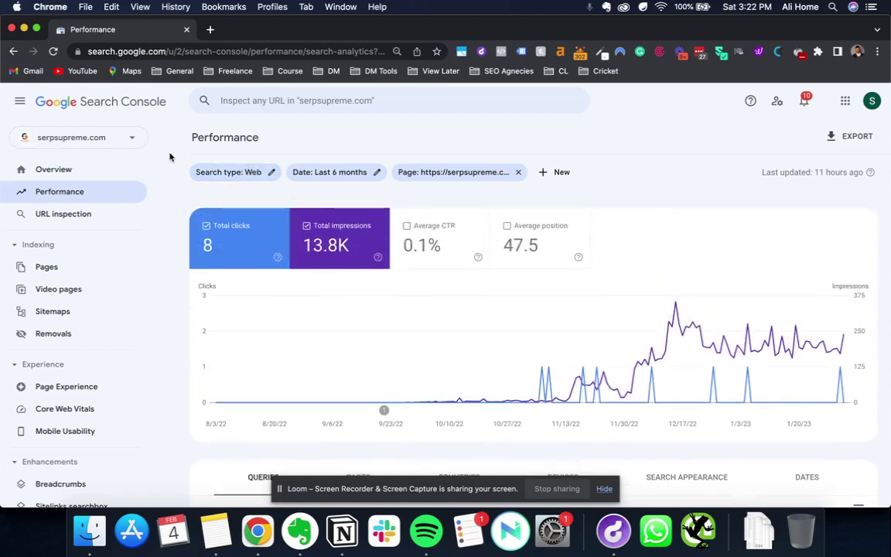
click(480, 173)
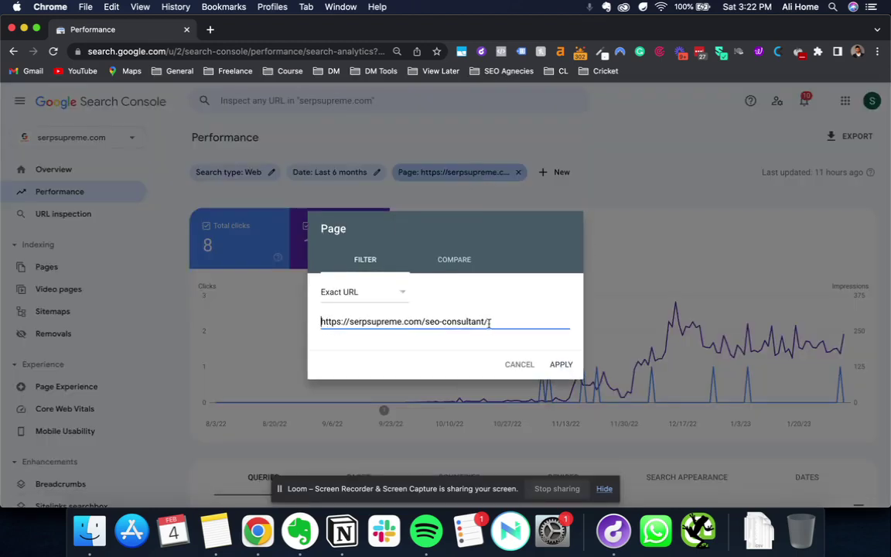
triple_click(320, 325)
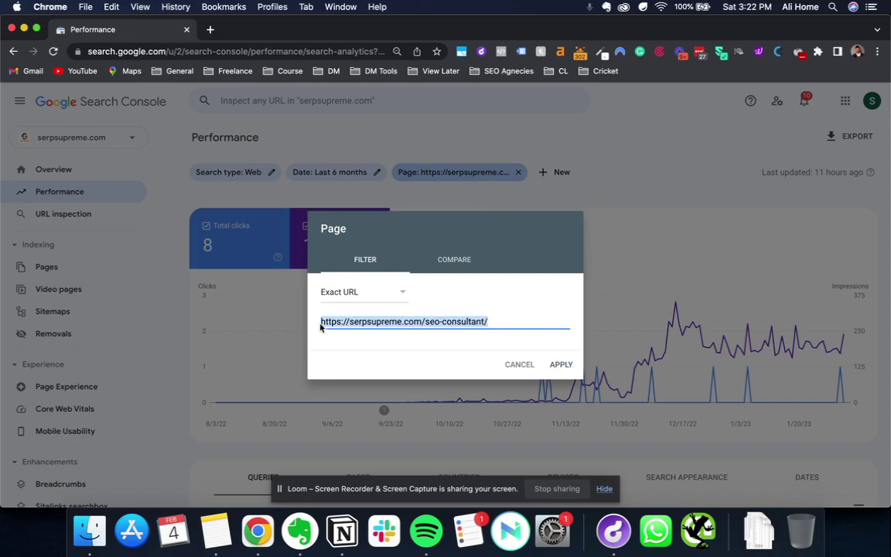
click(271, 313)
- Examine the top search queries for the SEO consultant page with their clicks and impressions
scroll(334, 317, down, 5)
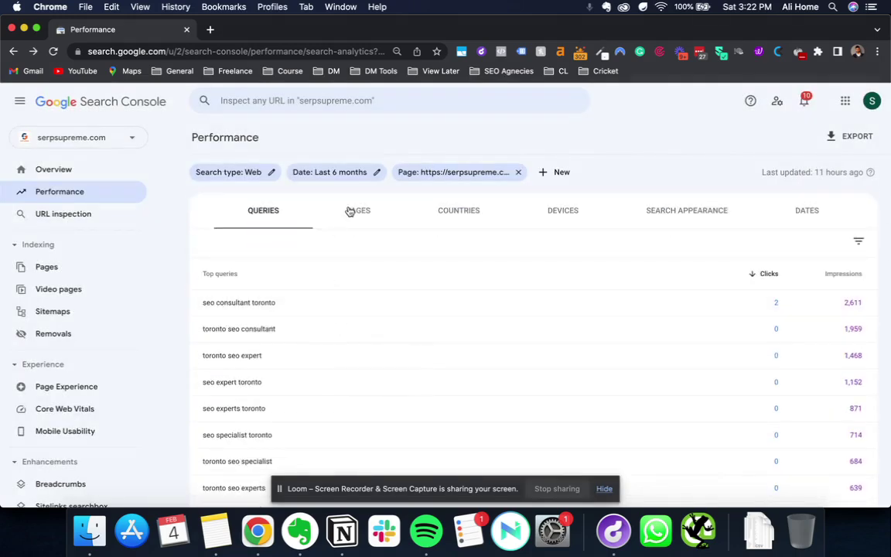
scroll(237, 308, down, 1)
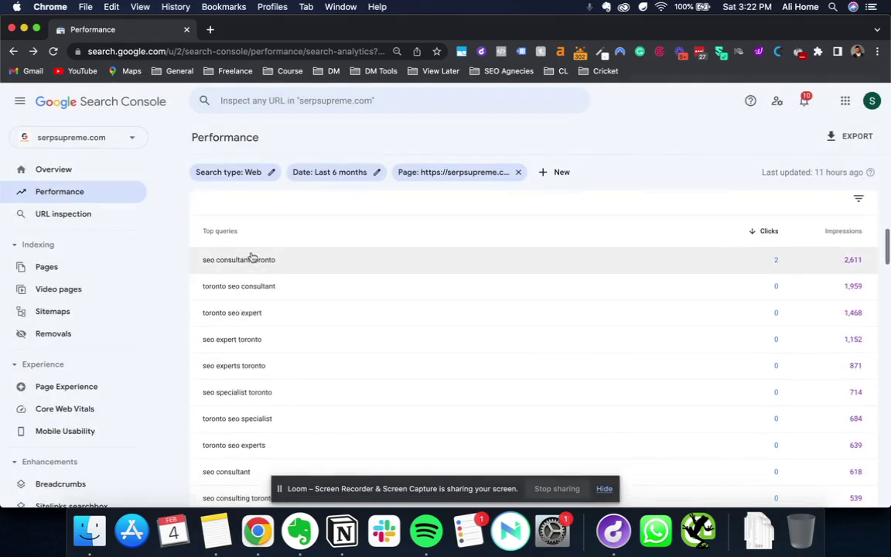
scroll(241, 411, down, 1)
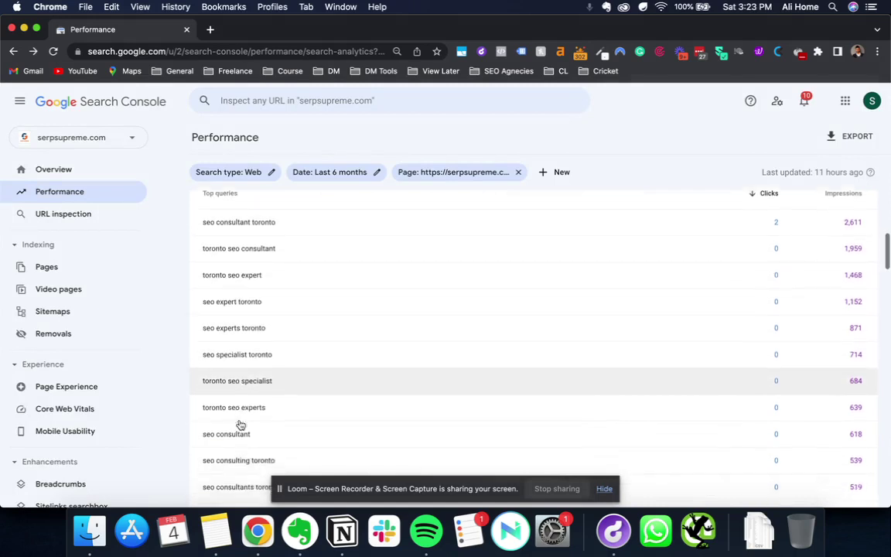
scroll(241, 425, down, 15)
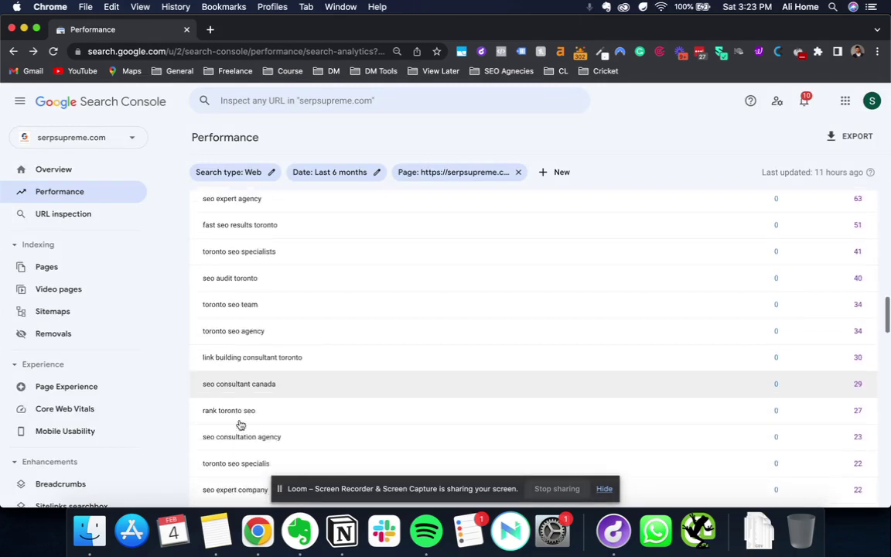
- Compare the keyword variations in the SEO consultant page's query list, from the highest-impression queries down to the low-impression ones
scroll(241, 425, down, 10)
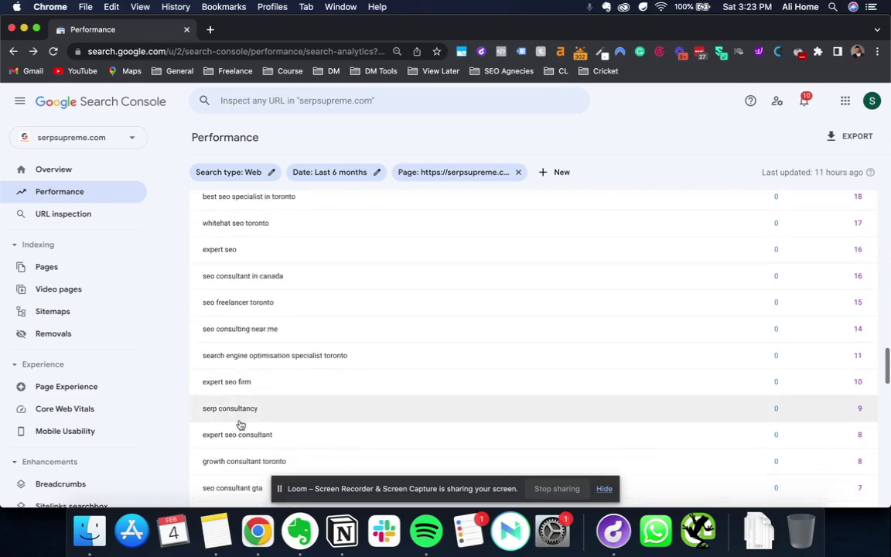
scroll(241, 425, down, 5)
scroll(240, 425, up, 9)
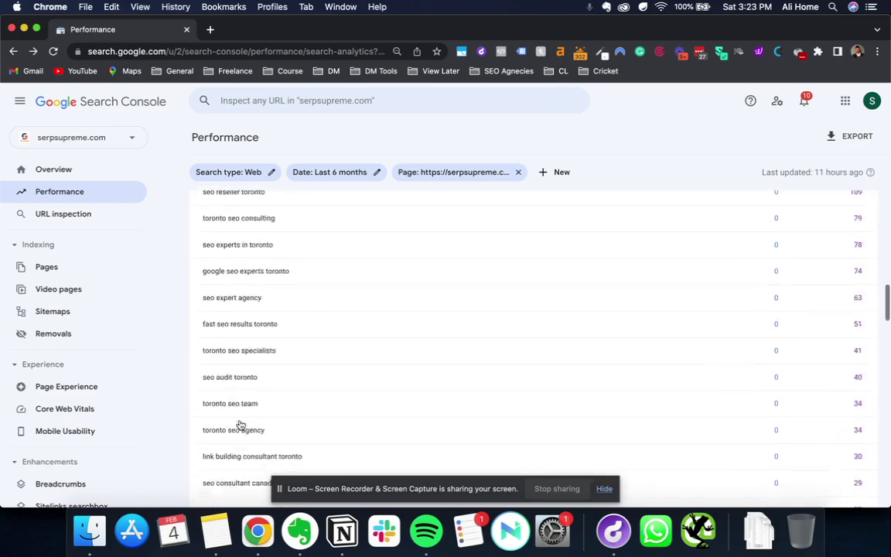
scroll(241, 425, up, 10)
scroll(239, 424, down, 5)
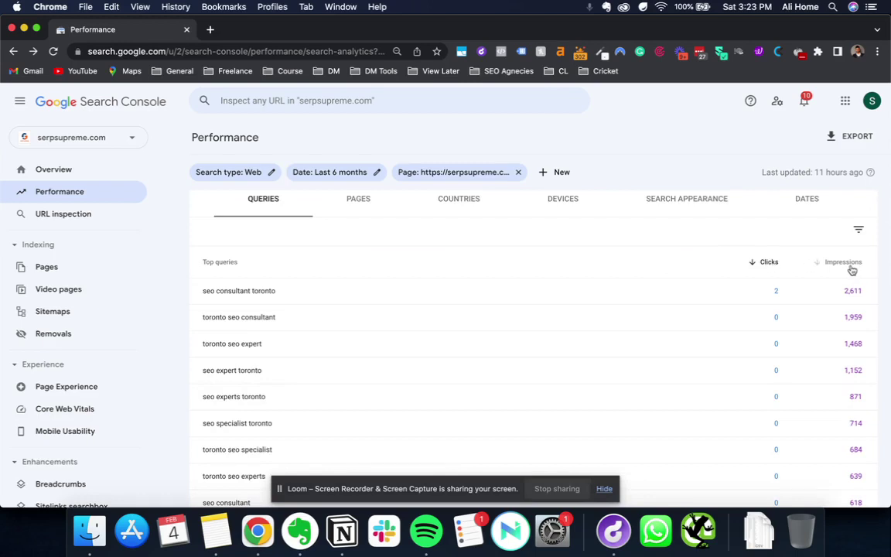
scroll(641, 364, down, 10)
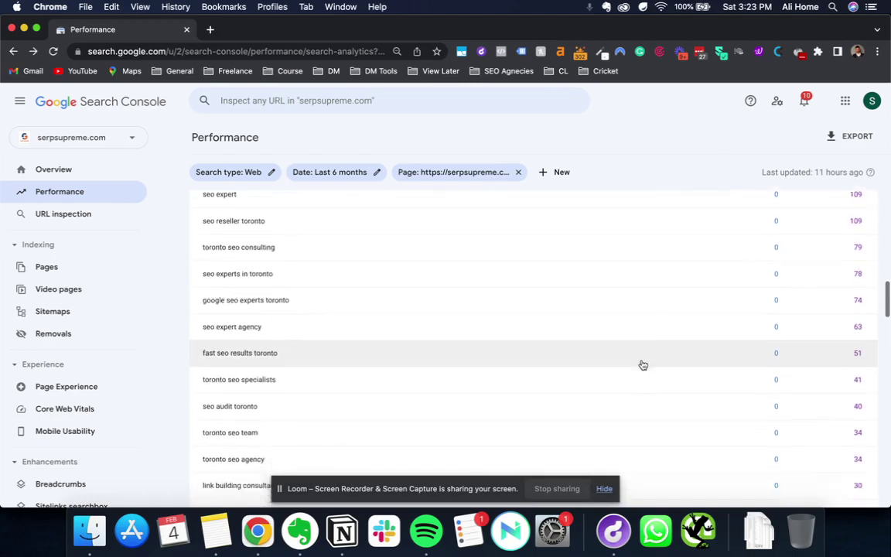
scroll(641, 363, up, 10)
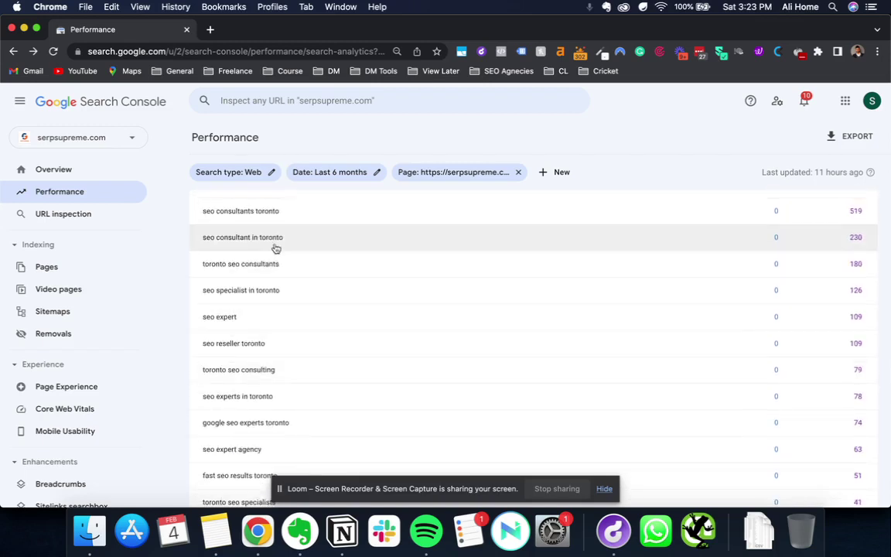
scroll(275, 249, up, 3)
scroll(247, 313, up, 1)
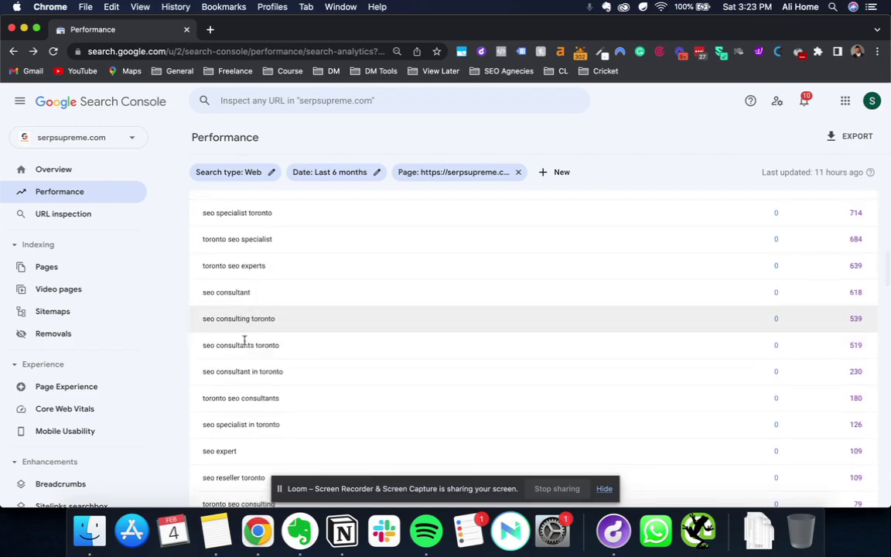
scroll(243, 377, down, 5)
scroll(243, 377, up, 9)
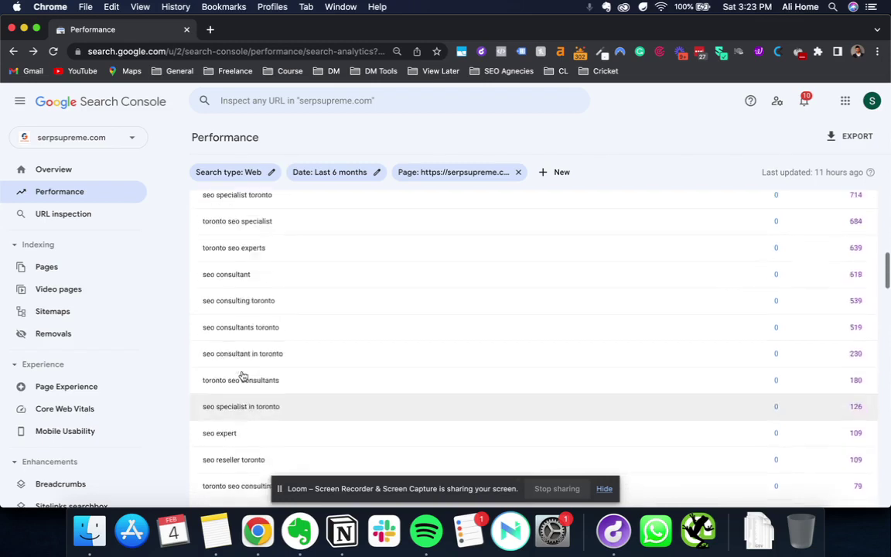
scroll(243, 376, up, 3)
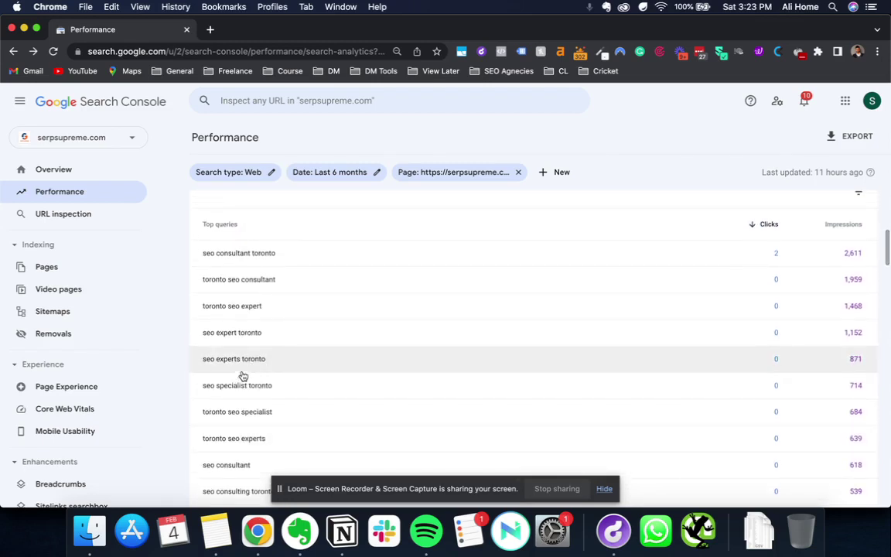
- Find "rese" in the query list and examine the lower-impression queries listed beneath the match
key(super+f)
text(rese)
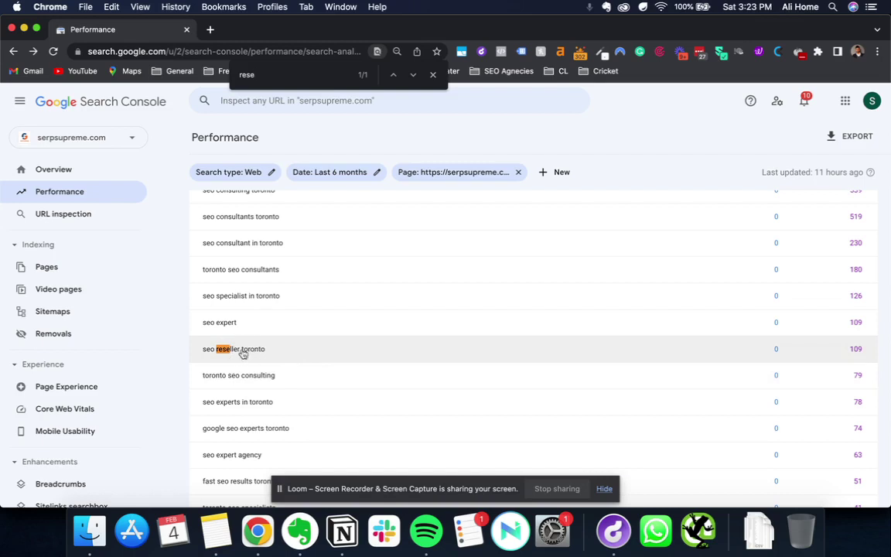
scroll(313, 374, down, 10)
scroll(313, 376, down, 4)
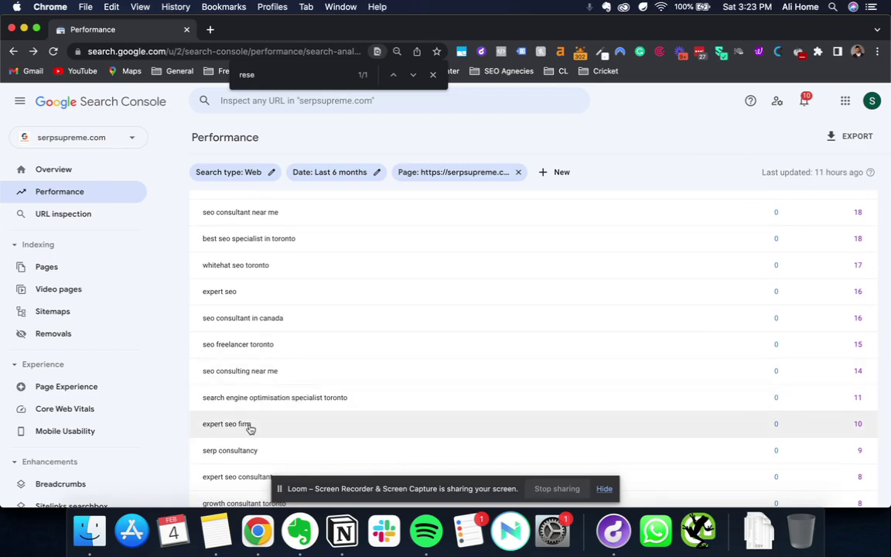
scroll(249, 427, down, 6)
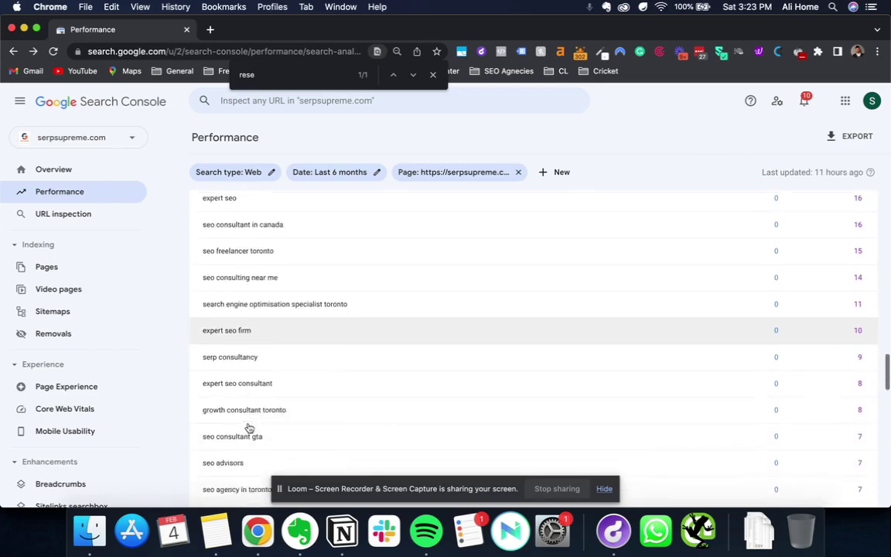
scroll(250, 427, down, 1)
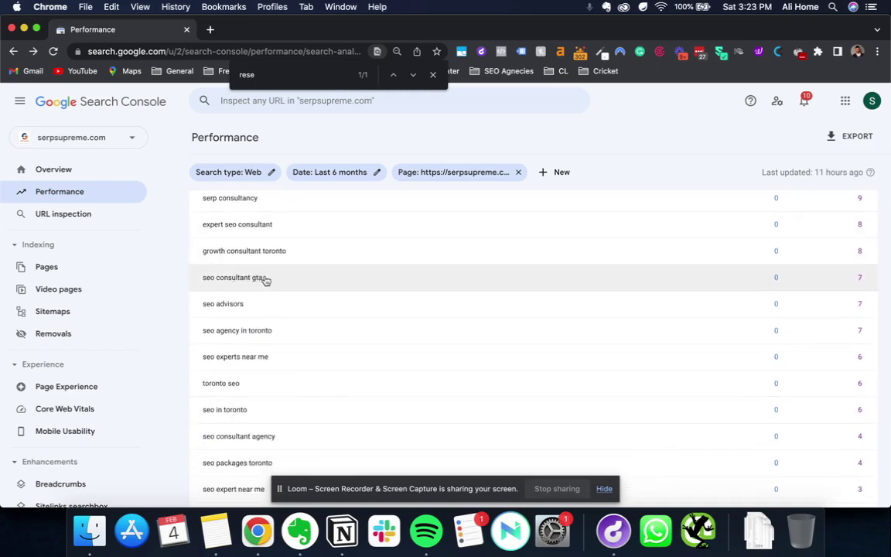
scroll(271, 360, down, 1)
scroll(272, 361, down, 1)
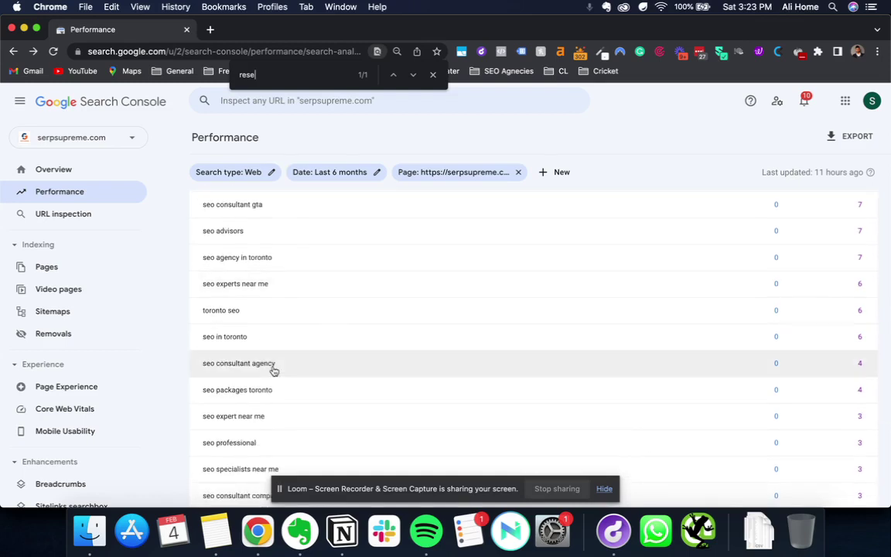
scroll(323, 268, up, 5)
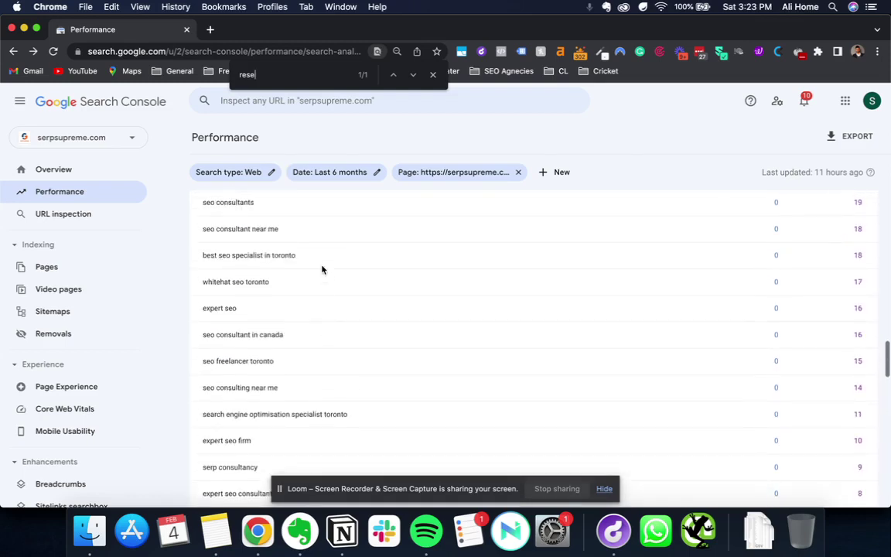
- Switch to the browser window with the Google results and bring up the Semrush Keyword Gap table
key(ctrl+Up)
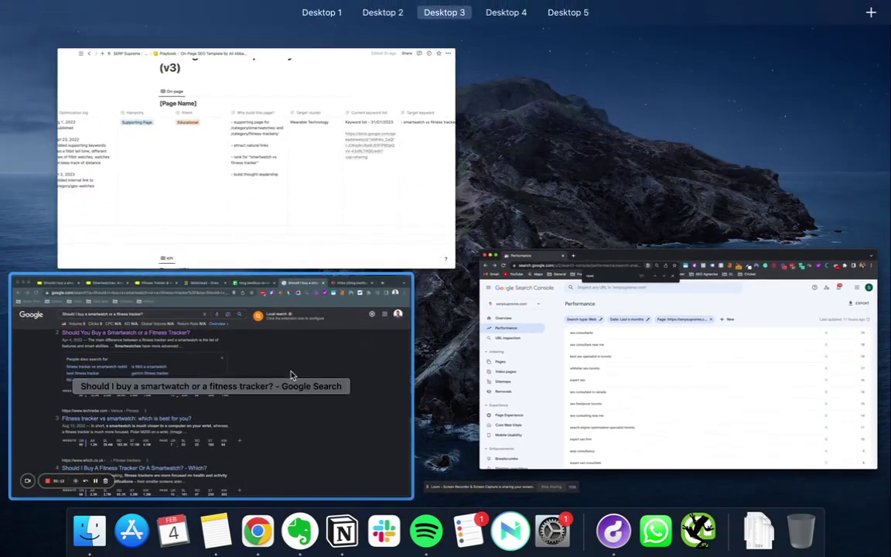
click(261, 333)
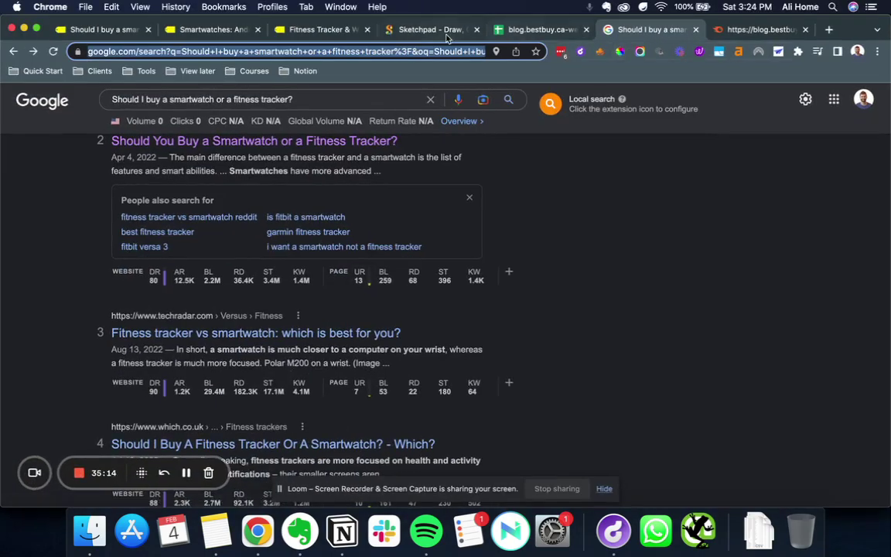
click(764, 31)
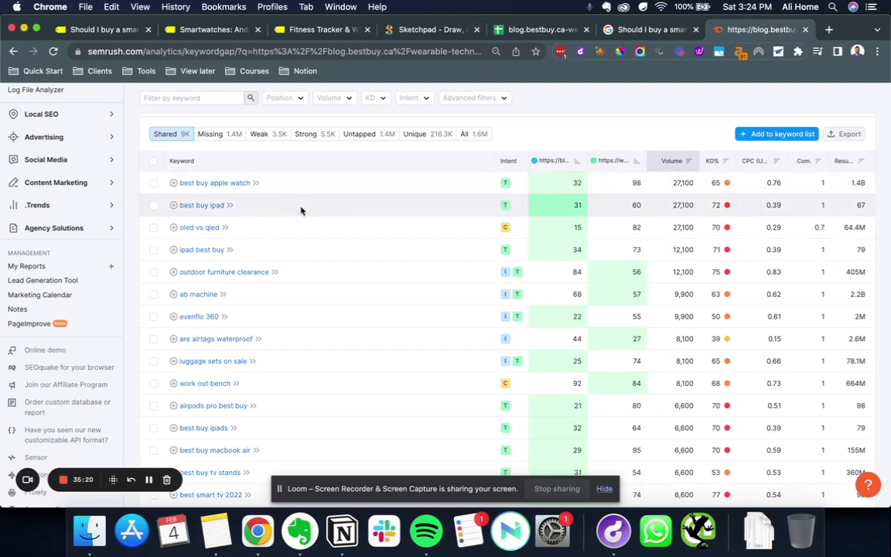
- Switch to the Notion On-Page SEO template and review the article's URL, dates, optimization log, hierarchy and intent
key(ctrl+Up)
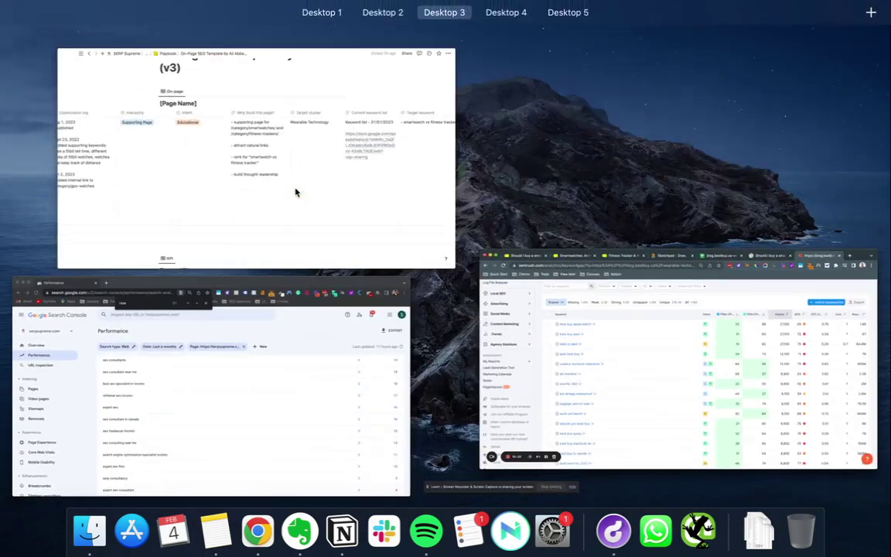
click(295, 193)
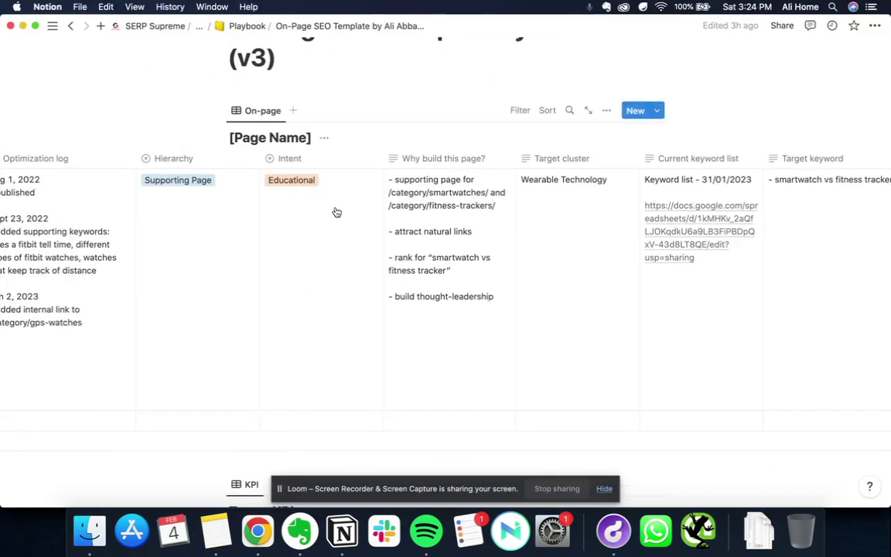
scroll(336, 212, left, 10)
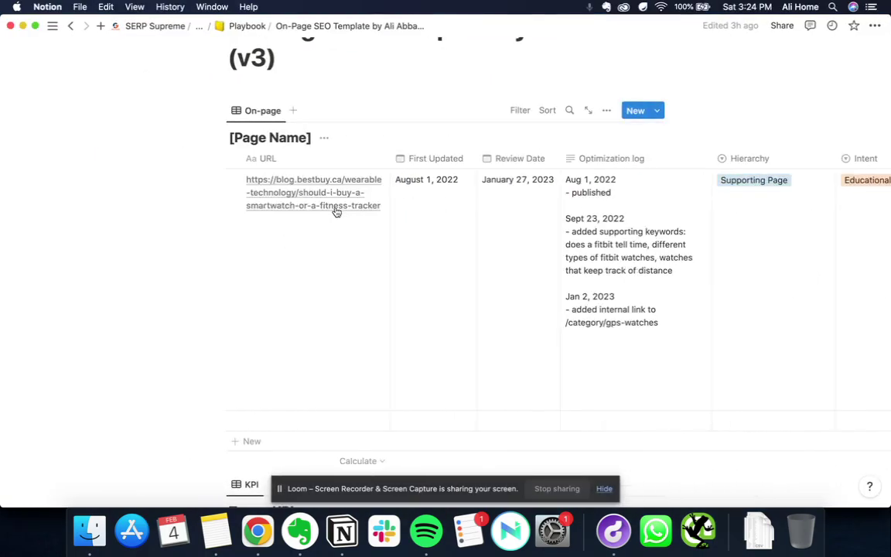
scroll(428, 233, right, 10)
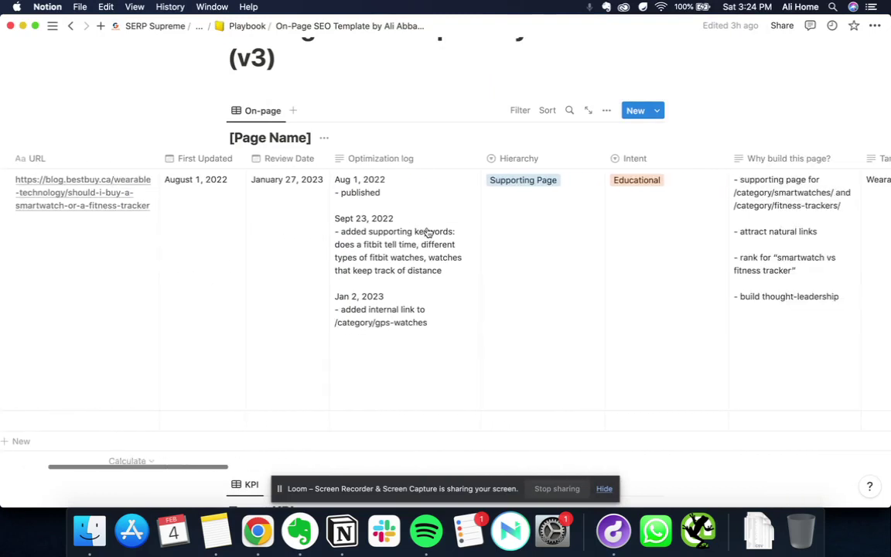
scroll(428, 233, up, 3)
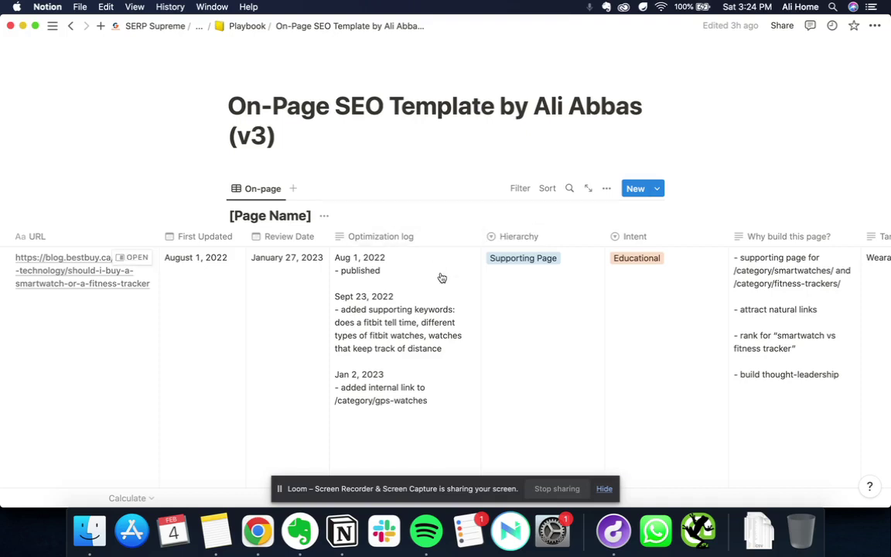
- Review the keyword, title tag, meta description, H1 and ideal anchor tag columns of the On-page table
scroll(442, 278, down, 3)
scroll(442, 278, right, 10)
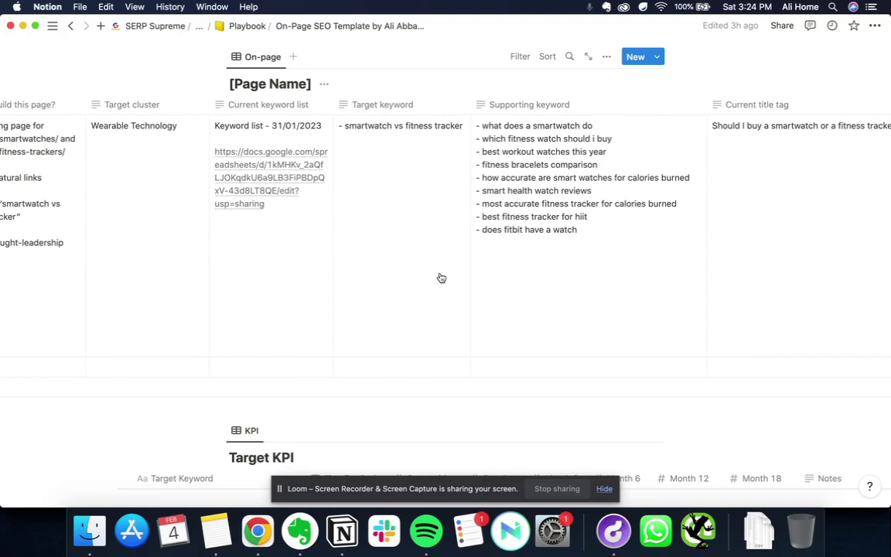
scroll(442, 278, right, 8)
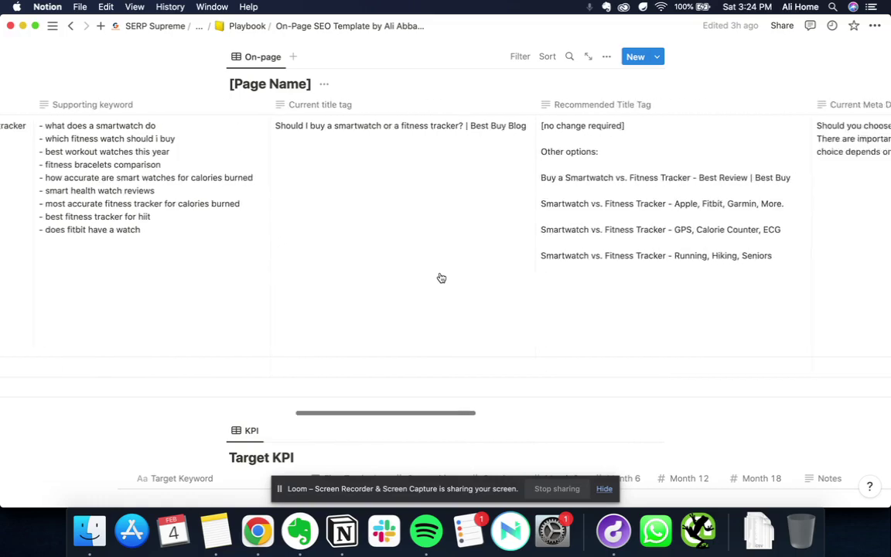
scroll(442, 278, right, 12)
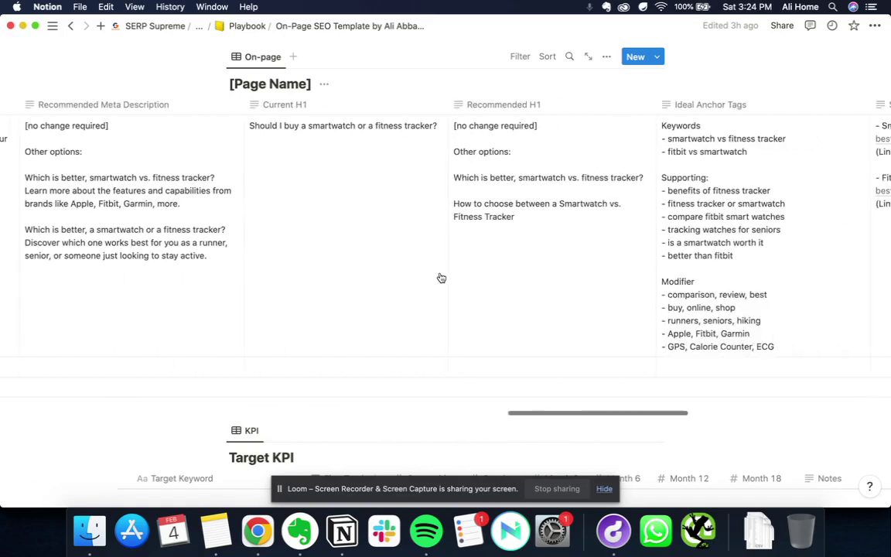
- Look over the Target KPI and Target + Support Keyword Position tables and return to the On-page table's keyword columns
scroll(441, 278, down, 5)
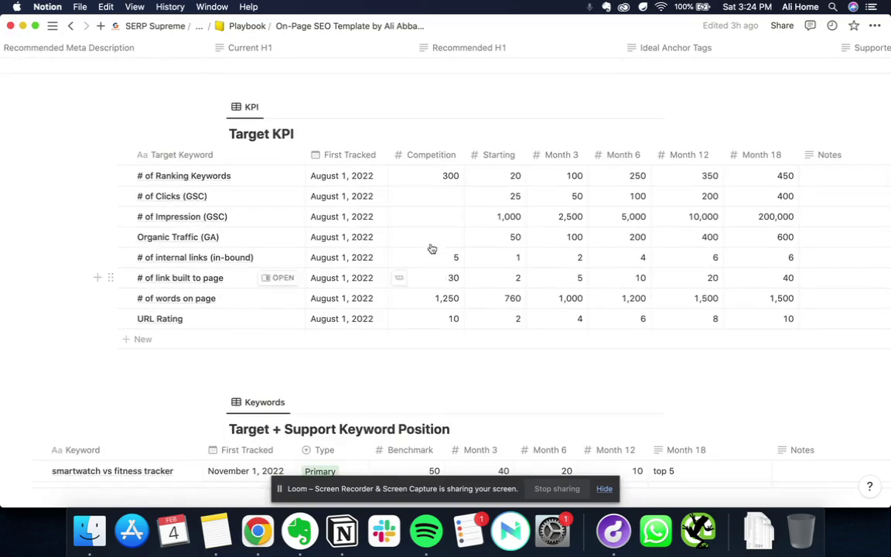
scroll(537, 303, down, 5)
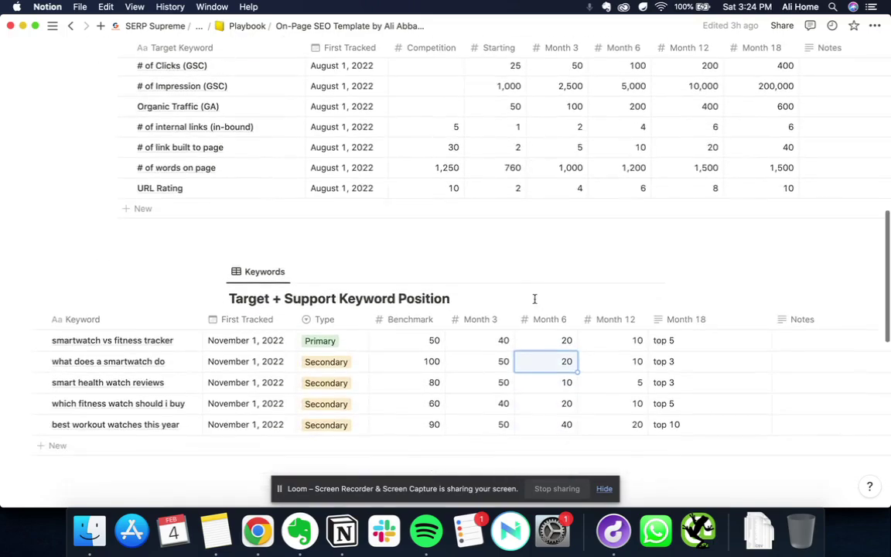
scroll(537, 303, up, 3)
scroll(536, 303, up, 10)
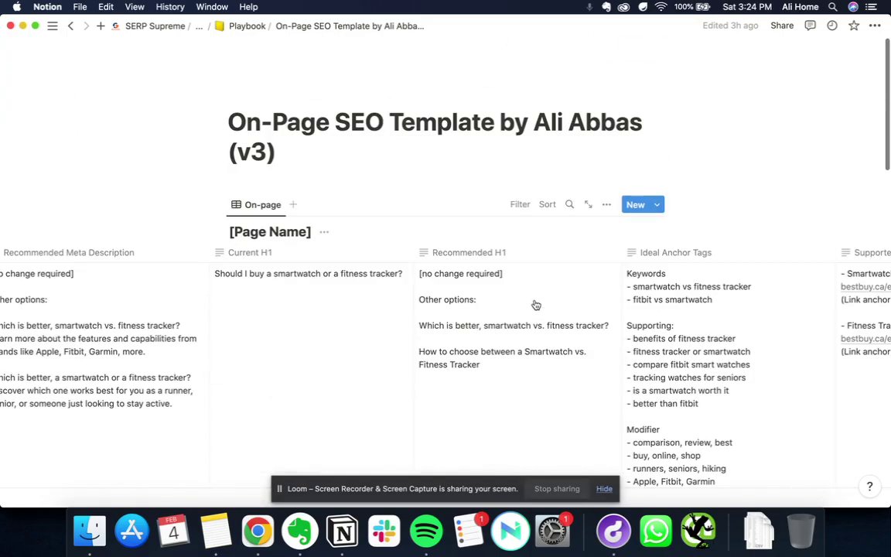
scroll(433, 378, left, 10)
scroll(435, 382, left, 10)
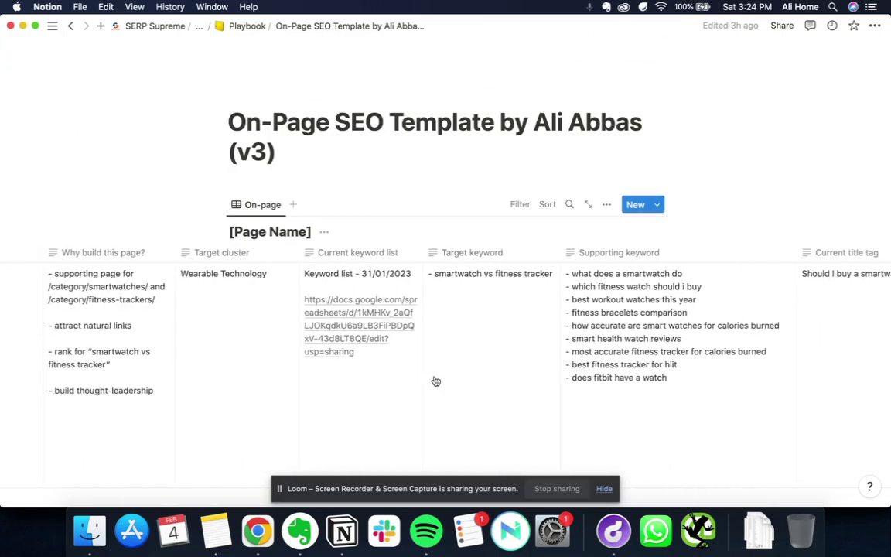